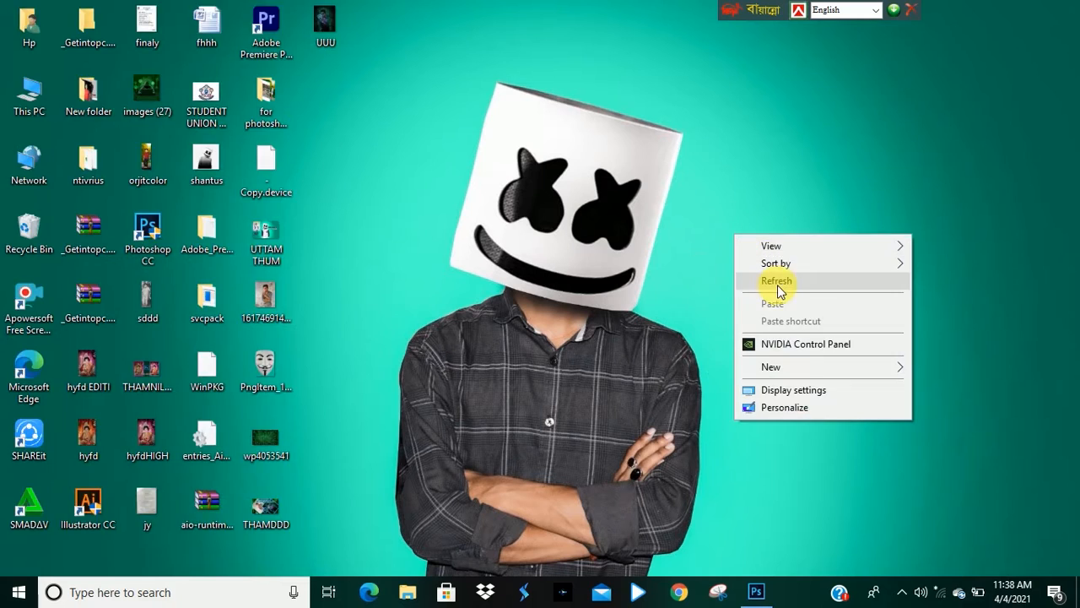
Switch to Photoshop and hide Layer 0 while showing the cut-out Layer 1.
{"action": "left_click", "coordinate": [757, 593]}
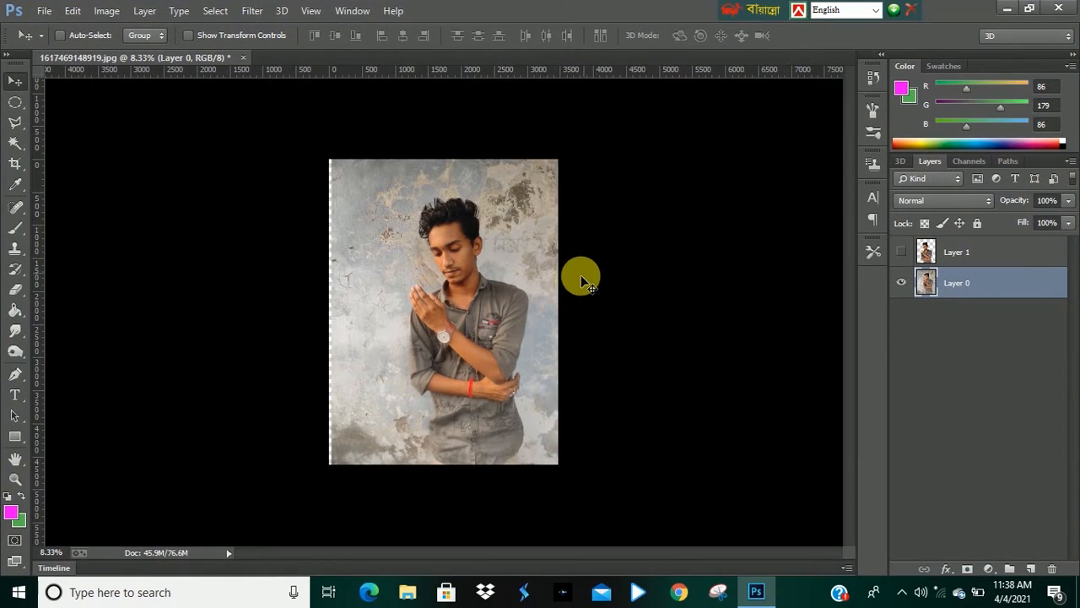
{"action": "left_click", "coordinate": [459, 313]}
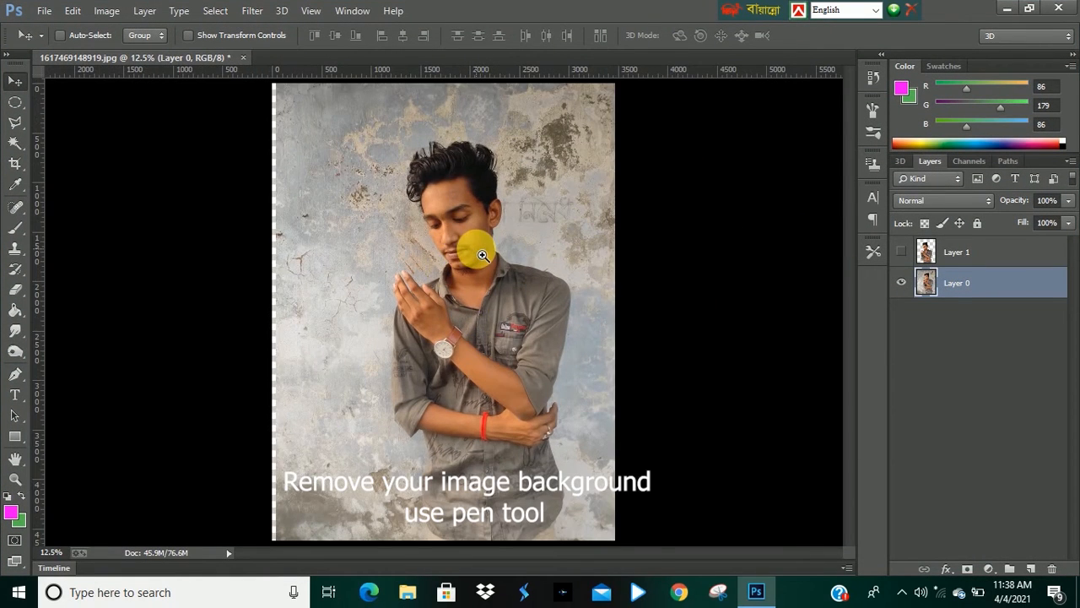
{"action": "left_click", "coordinate": [472, 231]}
{"action": "scroll", "coordinate": [475, 187], "scroll_direction": "up", "scroll_amount": 1}
{"action": "scroll", "coordinate": [519, 175], "scroll_direction": "down", "scroll_amount": 3}
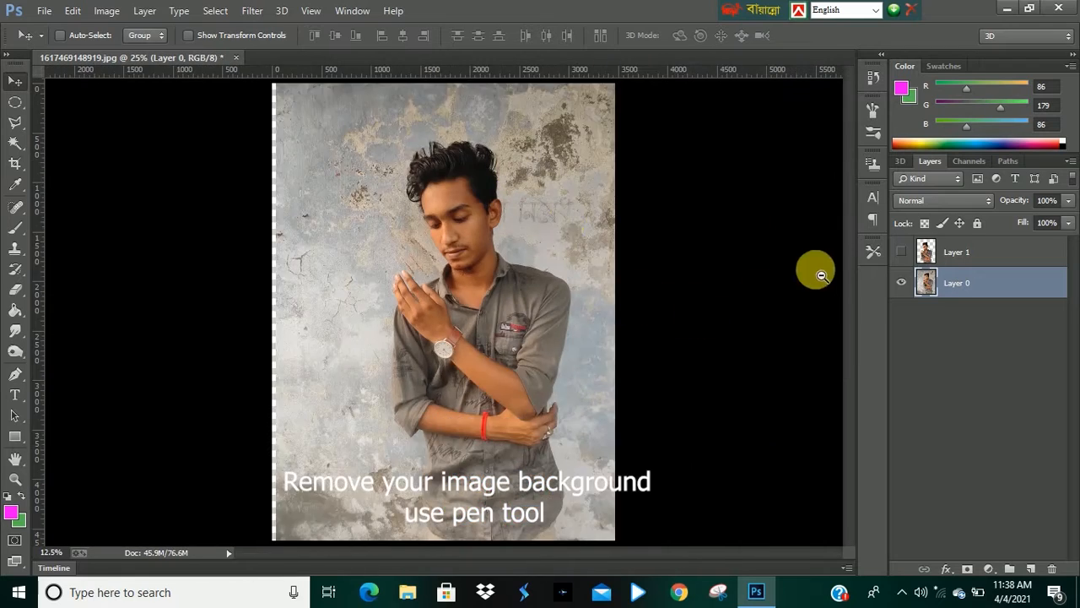
{"action": "left_click", "coordinate": [903, 284]}
{"action": "left_click", "coordinate": [901, 251]}
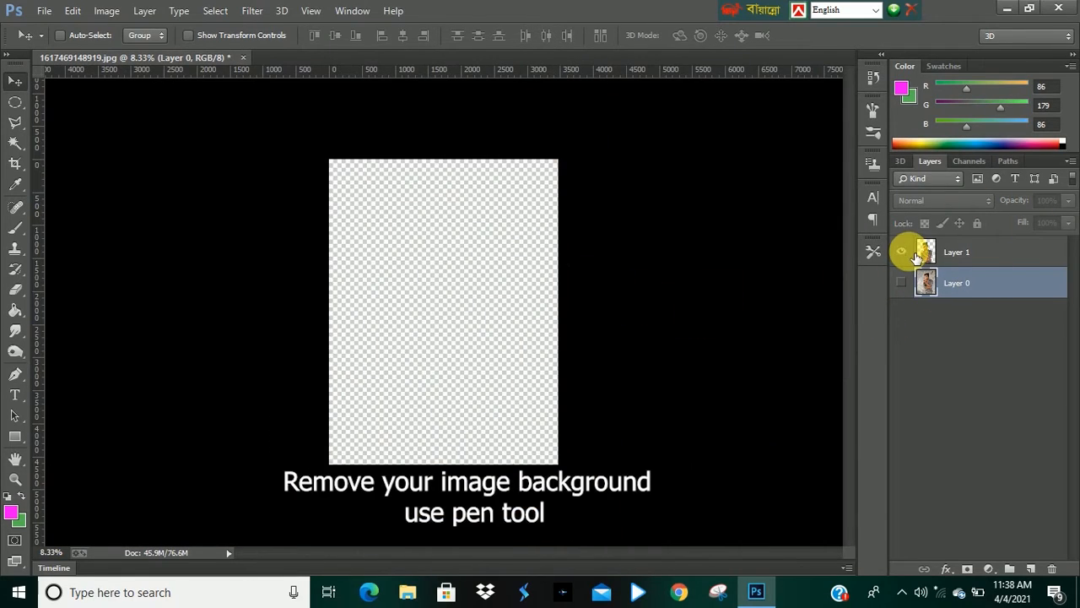
{"action": "scroll", "coordinate": [447, 319], "scroll_direction": "up", "scroll_amount": 2}
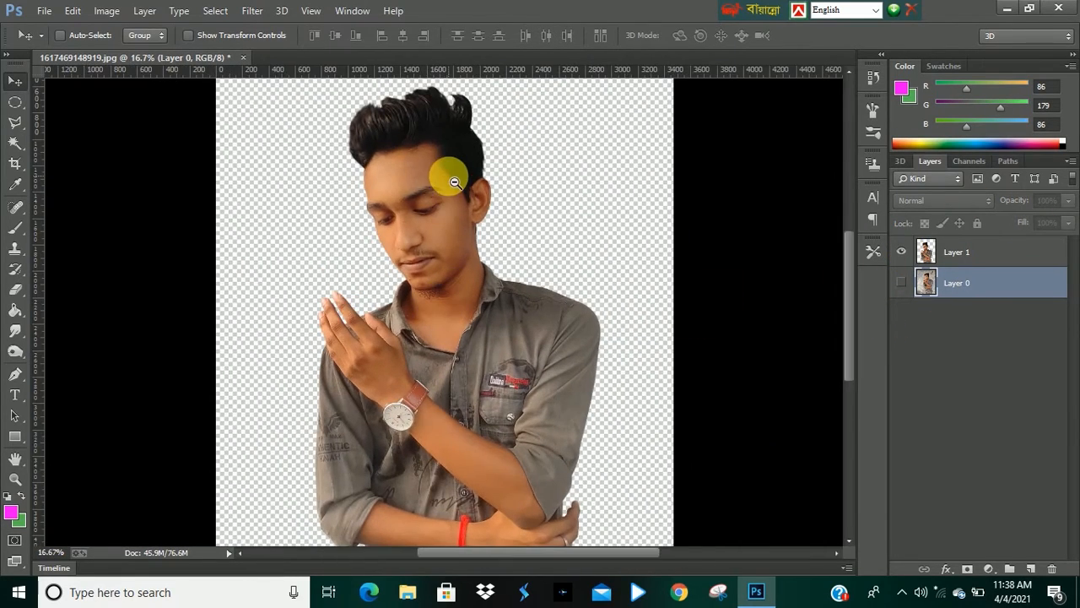
{"action": "scroll", "coordinate": [482, 270], "scroll_direction": "down", "scroll_amount": 1}
Open the mask image Pngitem_113513.png, drag it into the photo document, and close its window.
{"action": "left_click", "coordinate": [44, 10]}
{"action": "left_click", "coordinate": [72, 44]}
{"action": "double_click", "coordinate": [287, 351]}
{"action": "left_click_drag", "start_coordinate": [265, 238], "coordinate": [401, 256]}
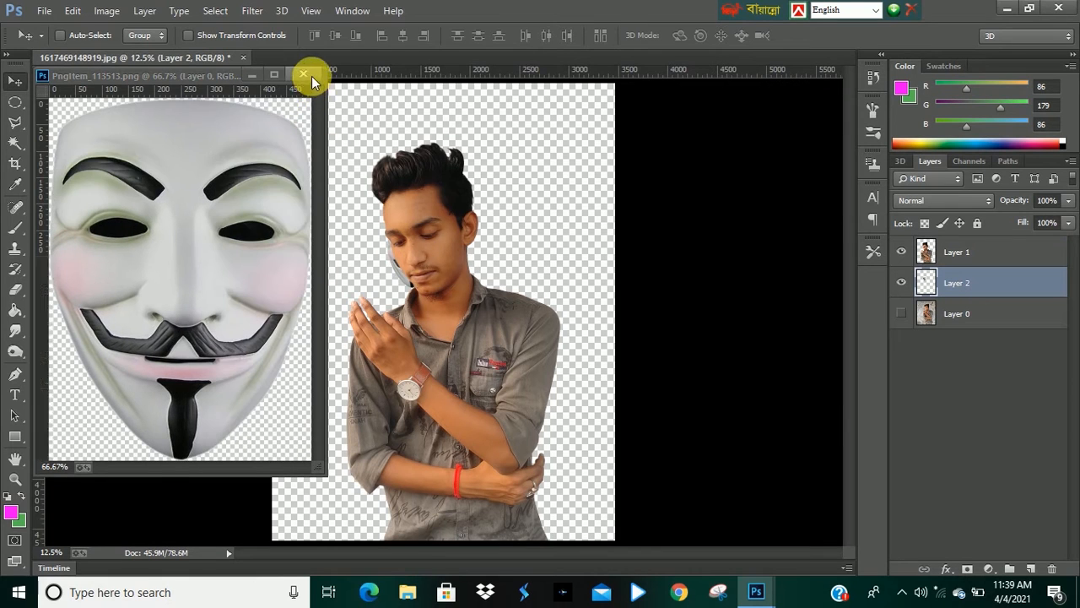
{"action": "left_click", "coordinate": [304, 75]}
Move the mask layer above Layer 1 and scale and rotate the mask over the raised hand with Free Transform.
{"action": "left_click_drag", "start_coordinate": [952, 282], "coordinate": [953, 251]}
{"action": "left_click_drag", "start_coordinate": [401, 290], "coordinate": [379, 325]}
{"action": "key", "text": "ctrl+t"}
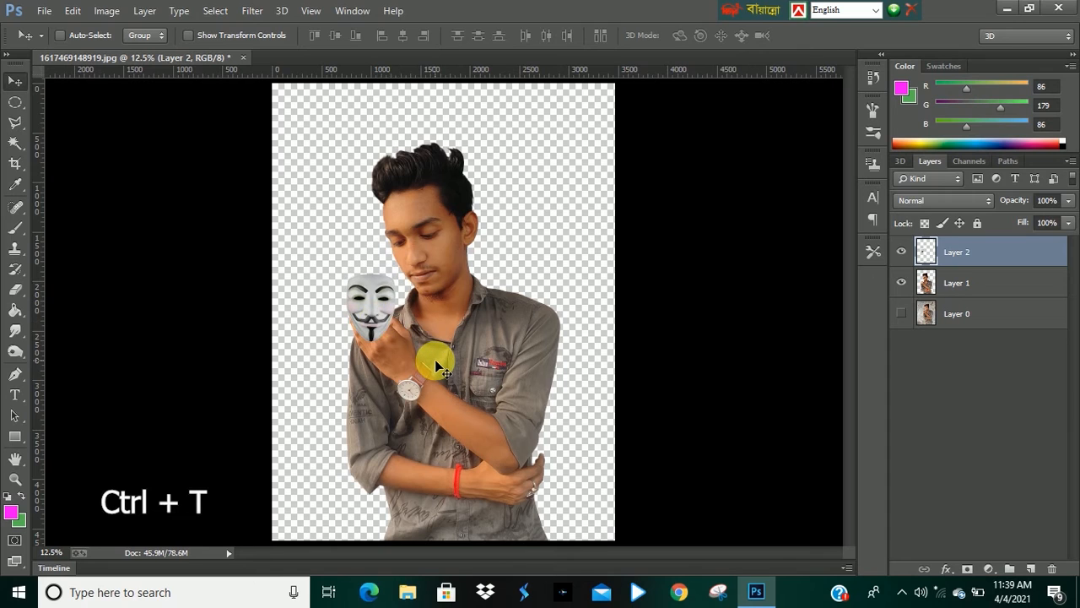
{"action": "left_click_drag", "start_coordinate": [394, 342], "coordinate": [428, 379]}
{"action": "mouse_move", "coordinate": [380, 322]}
{"action": "left_mouse_down"}
{"action": "mouse_move", "coordinate": [380, 310]}
{"action": "mouse_move", "coordinate": [379, 320]}
{"action": "left_mouse_up"}
{"action": "left_click_drag", "start_coordinate": [452, 206], "coordinate": [427, 194]}
{"action": "mouse_move", "coordinate": [375, 303]}
{"action": "left_mouse_down"}
{"action": "mouse_move", "coordinate": [362, 313]}
{"action": "mouse_move", "coordinate": [377, 316]}
{"action": "left_mouse_up"}
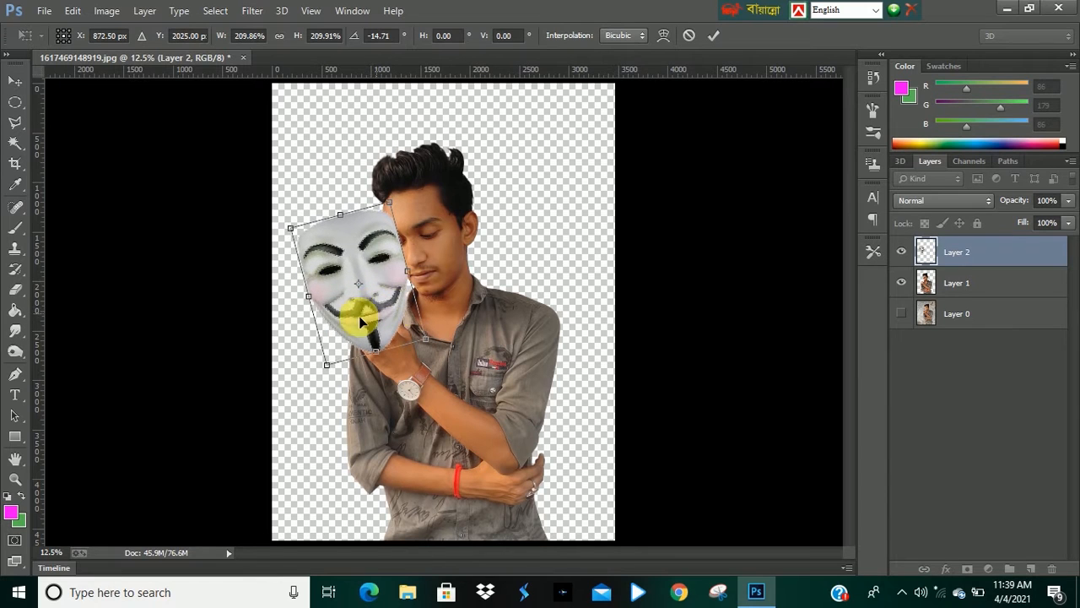
{"action": "left_click_drag", "start_coordinate": [294, 239], "coordinate": [307, 249]}
{"action": "key", "text": "Return"}
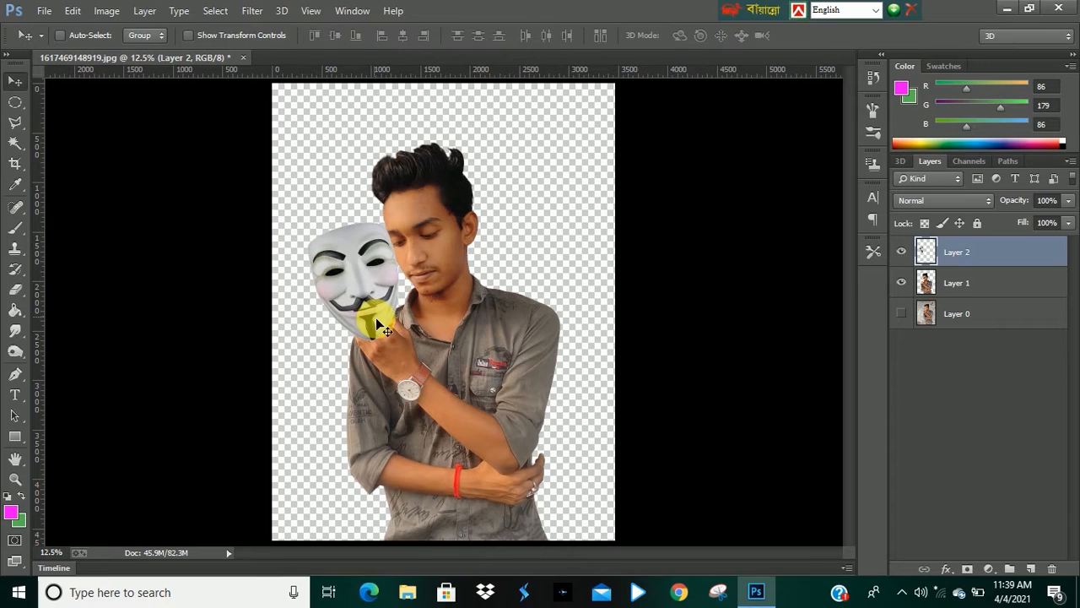
Reposition the mask beside the face, rotate it slightly, and nudge it a few pixels left.
{"action": "mouse_move", "coordinate": [366, 298]}
{"action": "left_mouse_down"}
{"action": "mouse_move", "coordinate": [367, 311]}
{"action": "mouse_move", "coordinate": [373, 300]}
{"action": "mouse_move", "coordinate": [361, 305]}
{"action": "mouse_move", "coordinate": [376, 304]}
{"action": "left_mouse_up"}
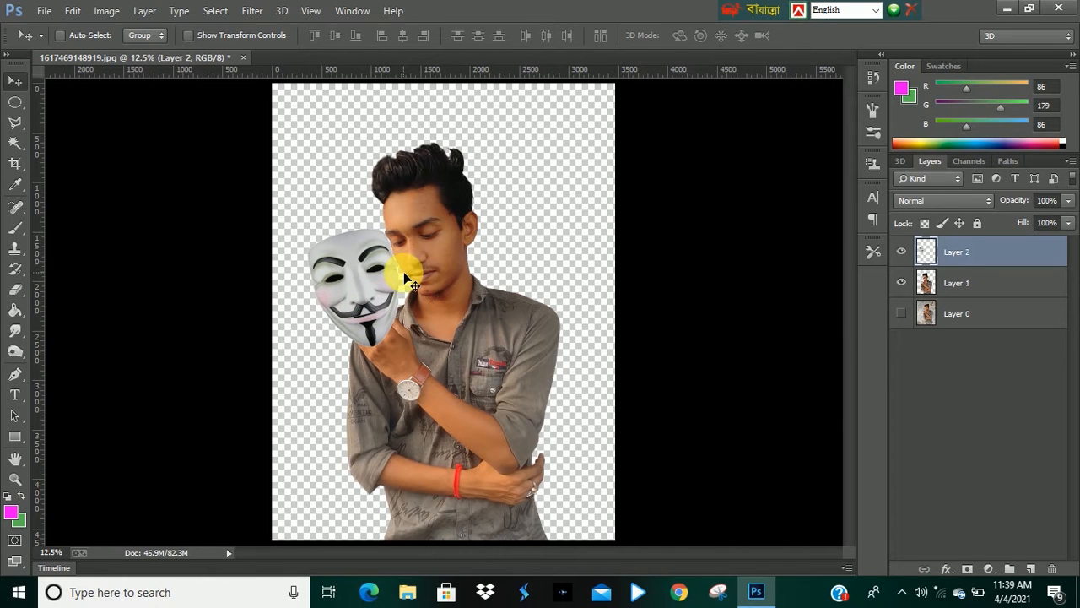
{"action": "key", "text": "ctrl+t"}
{"action": "left_click_drag", "start_coordinate": [432, 235], "coordinate": [427, 224]}
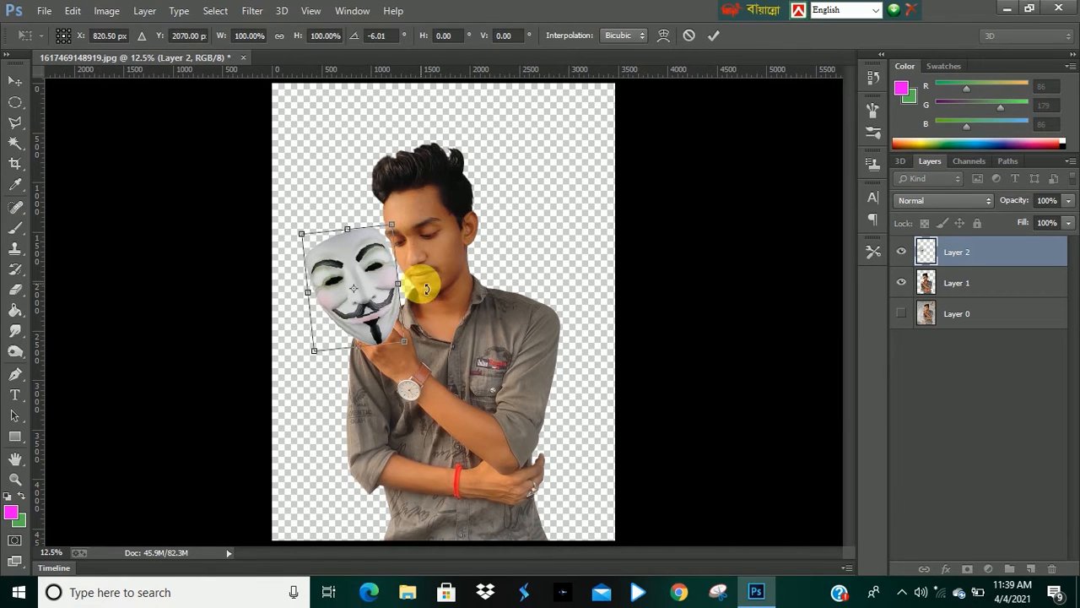
{"action": "key", "text": "Return"}
{"action": "left_click_drag", "start_coordinate": [355, 302], "coordinate": [416, 312]}
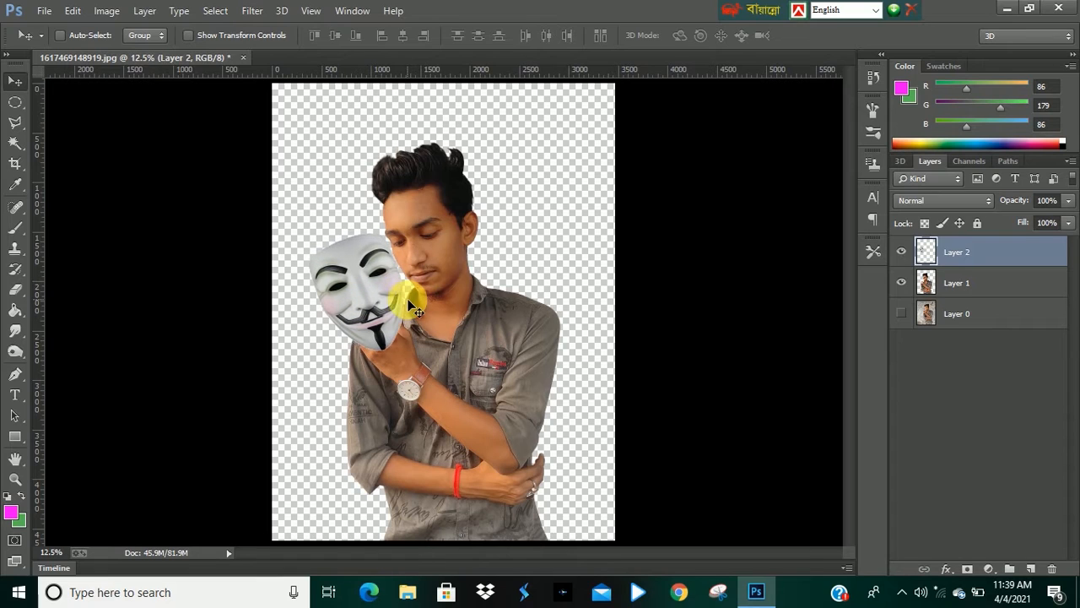
{"action": "key", "text": "Left"}
{"action": "key", "text": "Left"}
{"action": "key", "text": "Left"}
{"action": "key", "text": "Left"}
{"action": "key", "text": "Left"}
{"action": "key", "text": "Left"}
{"action": "key", "text": "Left"}
{"action": "key", "text": "Left"}
{"action": "key", "text": "Left"}
{"action": "key", "text": "Left"}
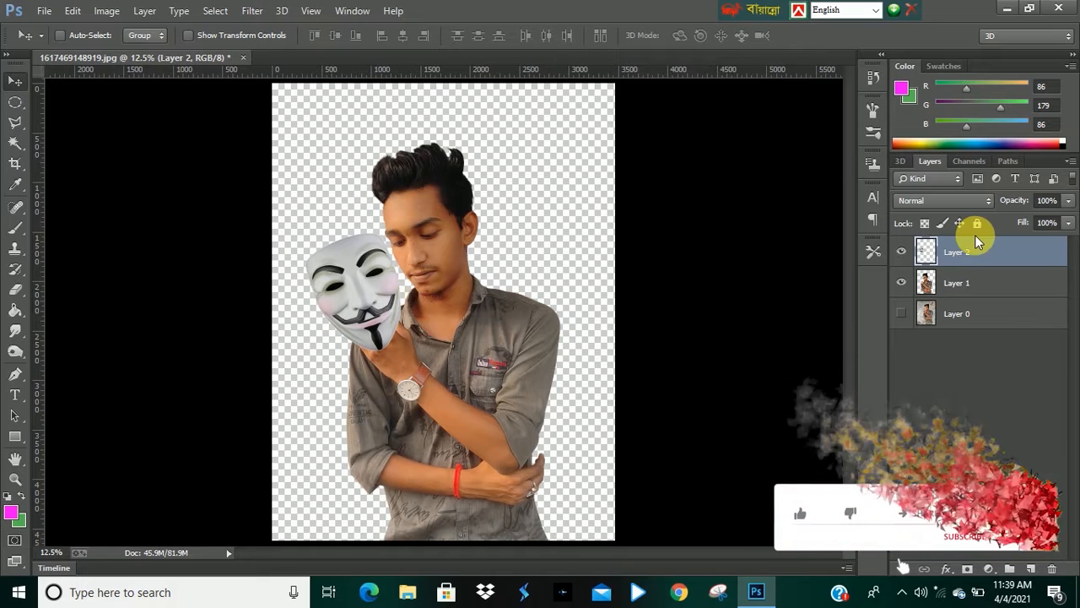
Hide the mask layer, select Layer 1, and start a Pen tool path along the hand's outer edge.
{"action": "left_click", "coordinate": [902, 253]}
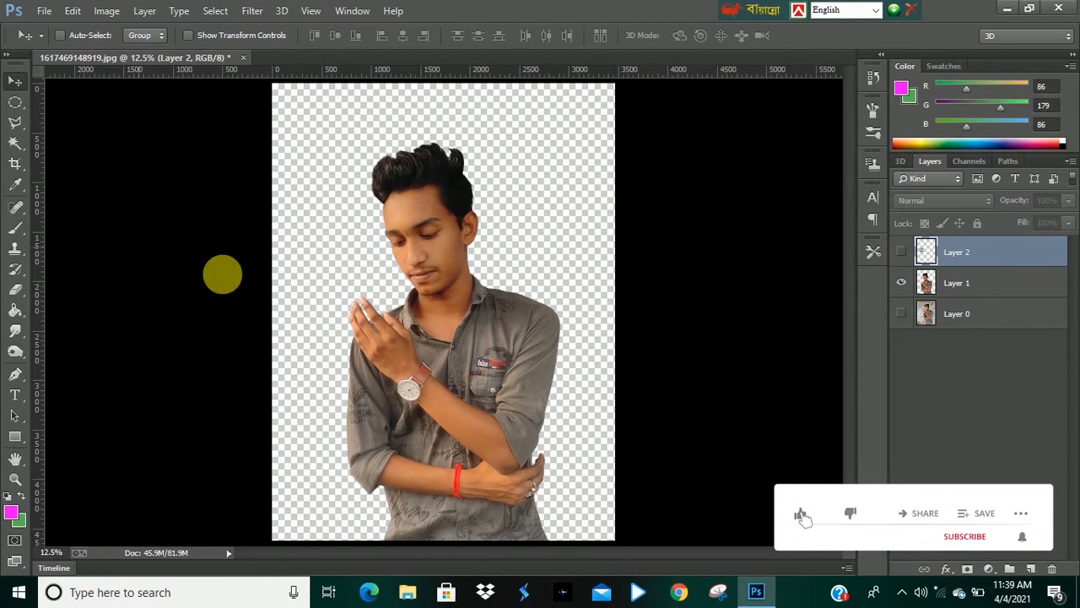
{"action": "left_click", "coordinate": [975, 289]}
{"action": "left_click", "coordinate": [15, 373]}
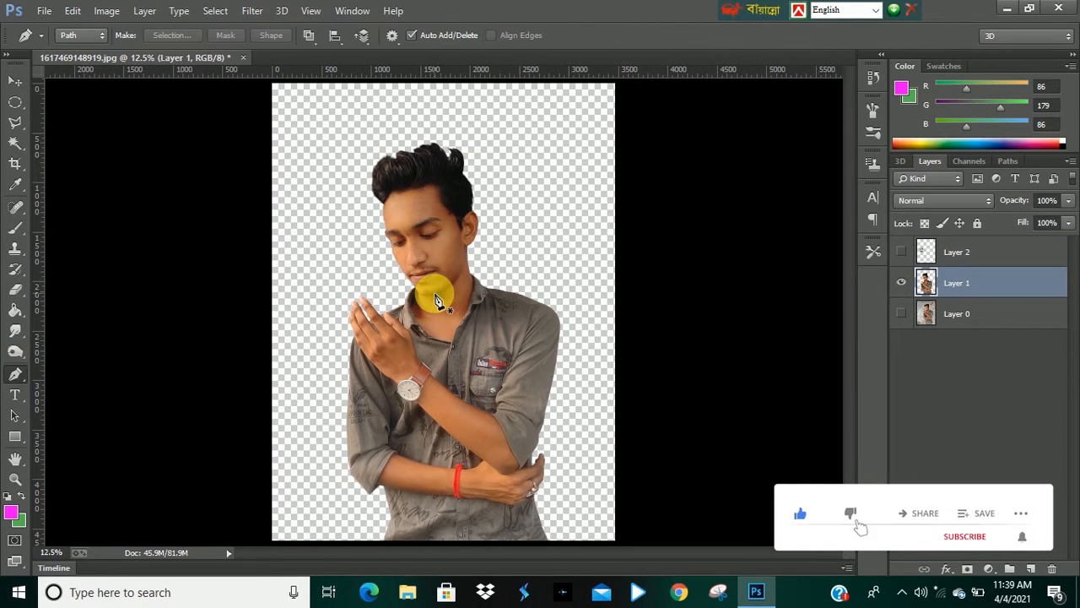
{"action": "left_click", "coordinate": [386, 340], "text": "ctrl"}
{"action": "left_click", "coordinate": [388, 333], "text": "ctrl"}
{"action": "left_click", "coordinate": [391, 317], "text": "ctrl"}
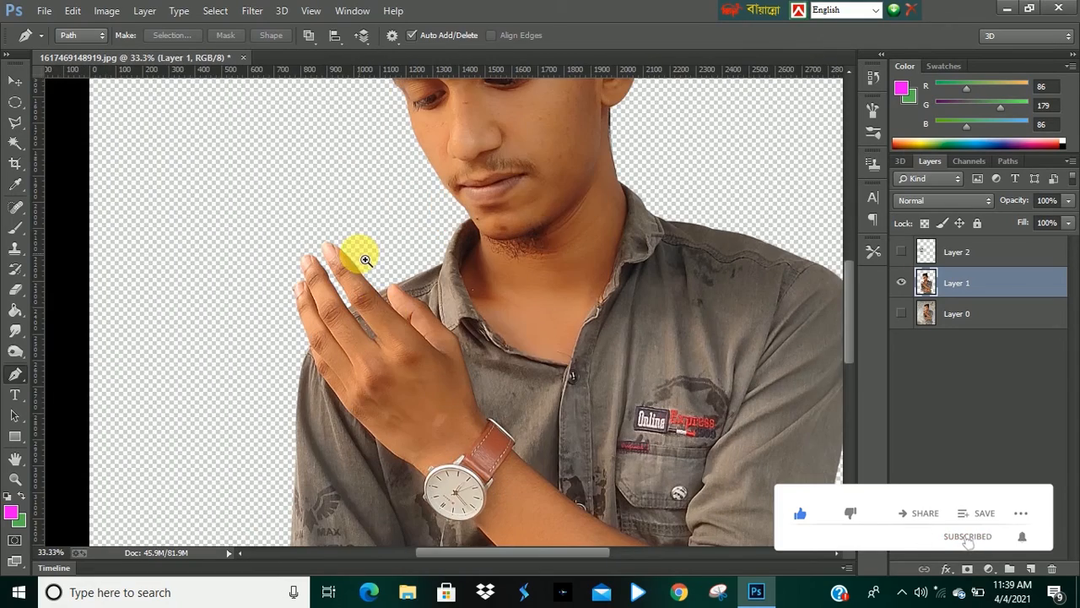
{"action": "left_click", "coordinate": [366, 262], "text": "ctrl"}
{"action": "left_click", "coordinate": [410, 430], "text": "ctrl"}
{"action": "scroll", "coordinate": [477, 414], "scroll_direction": "down", "scroll_amount": 4}
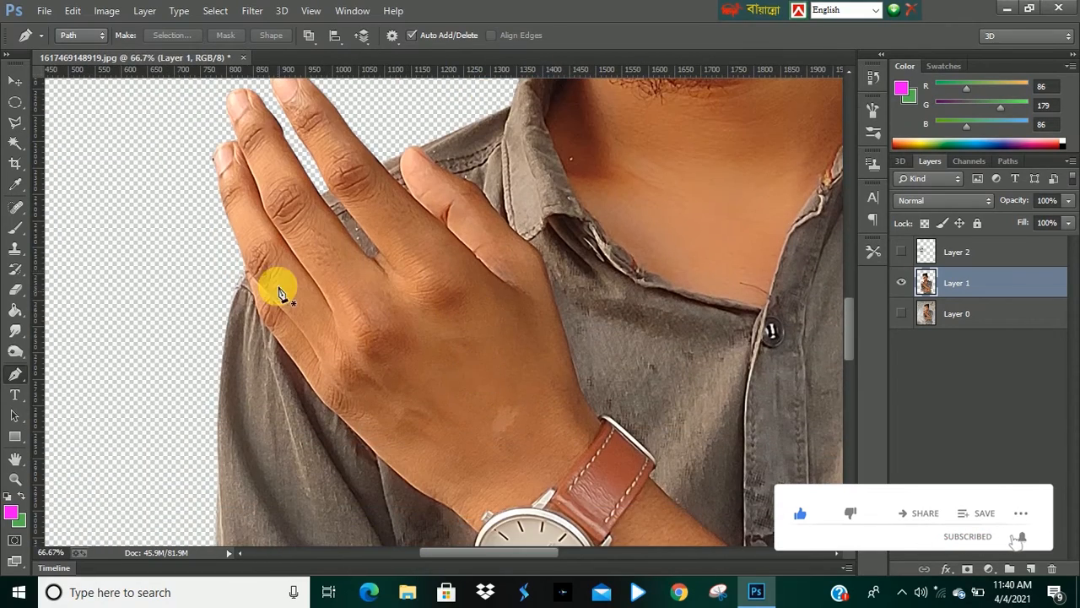
{"action": "left_click", "coordinate": [241, 265]}
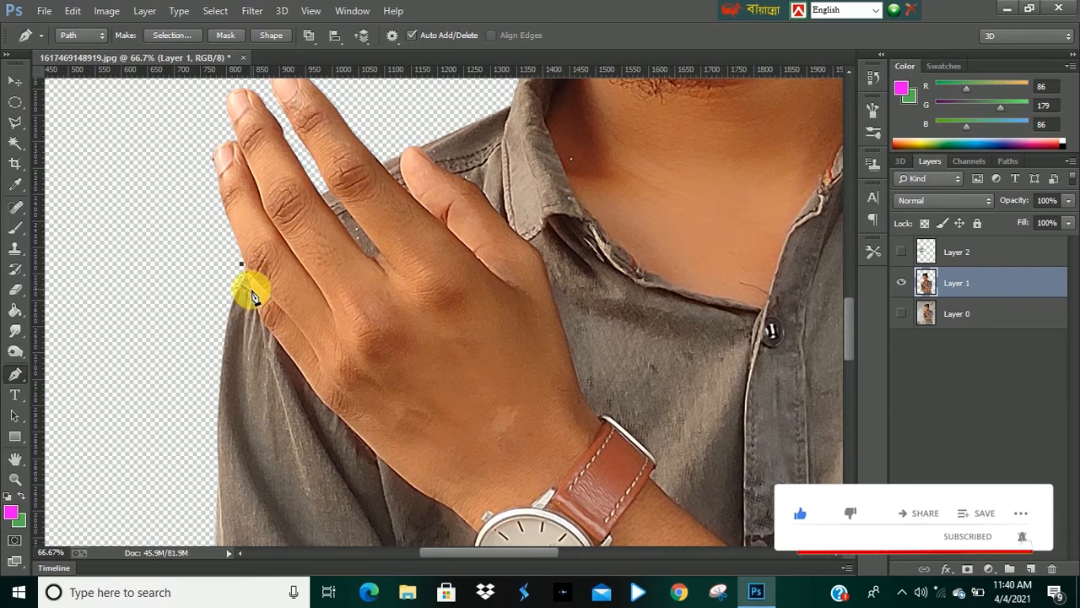
{"action": "left_click", "coordinate": [250, 290]}
{"action": "left_click", "coordinate": [259, 315]}
{"action": "left_click", "coordinate": [267, 327]}
{"action": "left_click", "coordinate": [283, 348]}
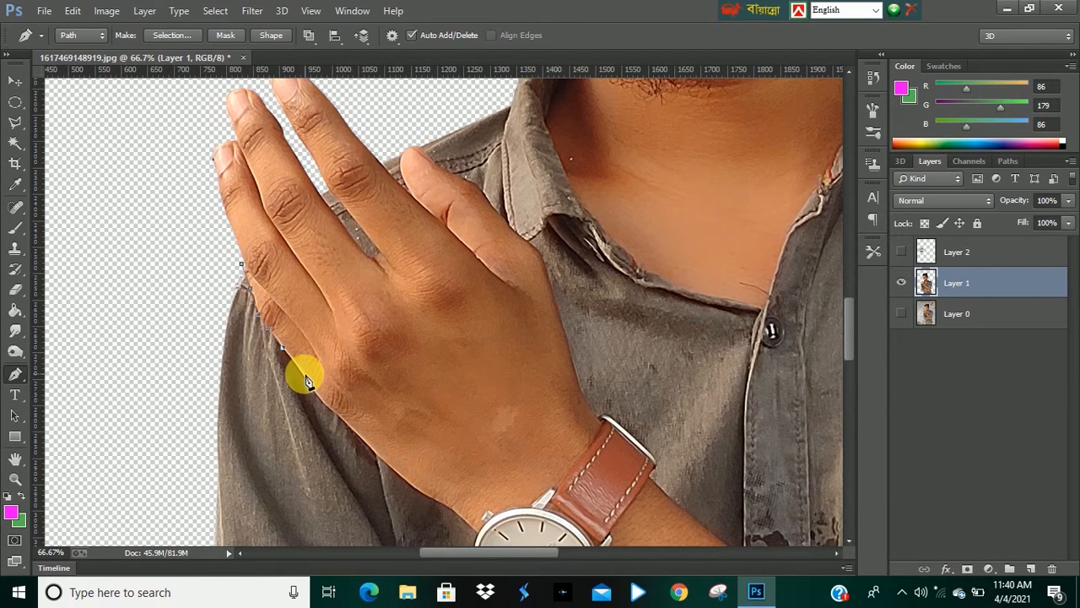
{"action": "left_click", "coordinate": [305, 374]}
{"action": "scroll", "coordinate": [311, 389], "scroll_direction": "down", "scroll_amount": 3}
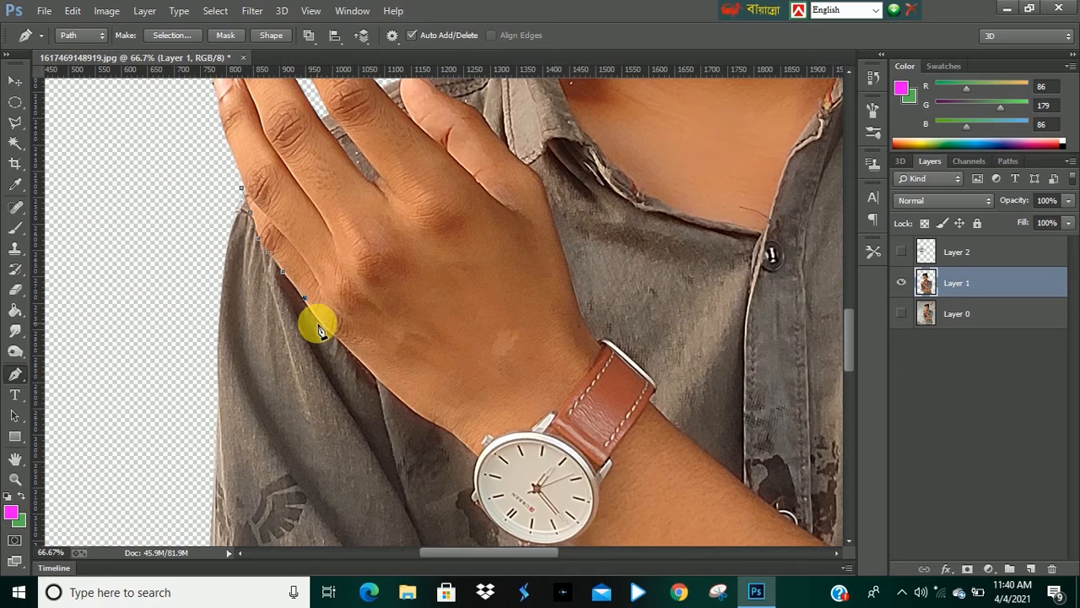
Continue the Pen path around the wrist and fingers to close the outline of the raised hand.
{"action": "left_click", "coordinate": [319, 322]}
{"action": "left_click", "coordinate": [338, 341]}
{"action": "left_click", "coordinate": [363, 363]}
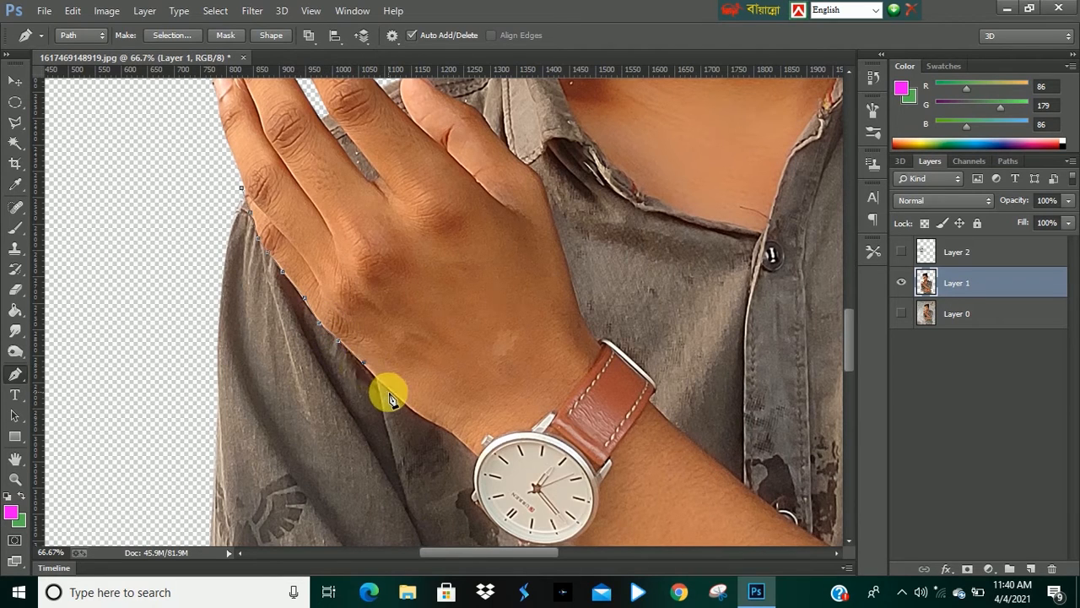
{"action": "left_click", "coordinate": [454, 433]}
{"action": "left_click", "coordinate": [517, 400]}
{"action": "left_click", "coordinate": [587, 324]}
{"action": "left_click", "coordinate": [574, 294]}
{"action": "left_click", "coordinate": [553, 209]}
{"action": "left_click", "coordinate": [542, 179]}
{"action": "left_click_drag", "start_coordinate": [459, 164], "coordinate": [504, 316]}
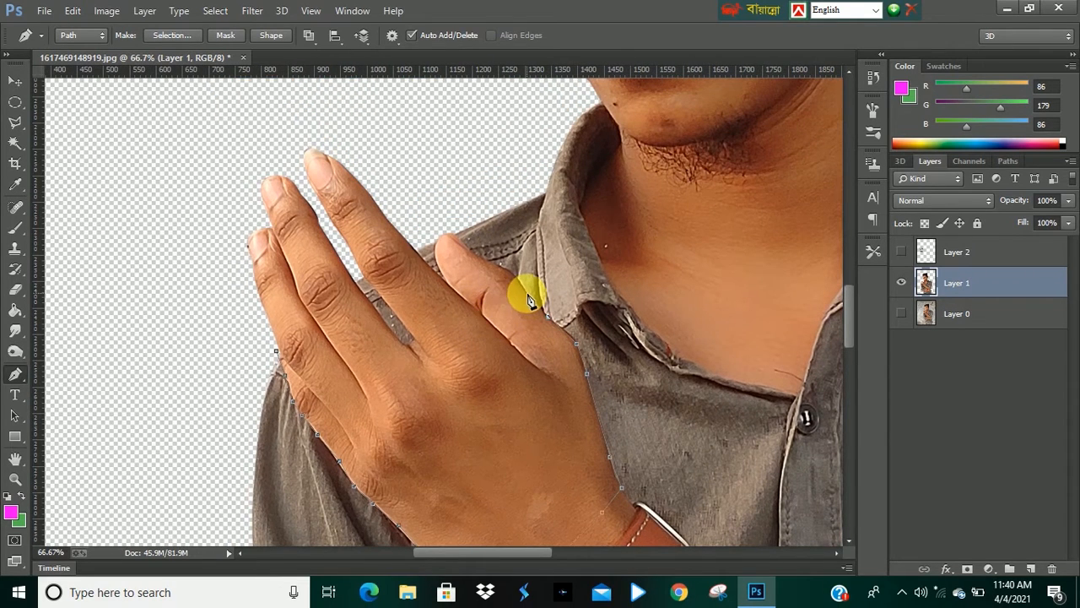
{"action": "left_click", "coordinate": [528, 293]}
{"action": "left_click", "coordinate": [508, 270]}
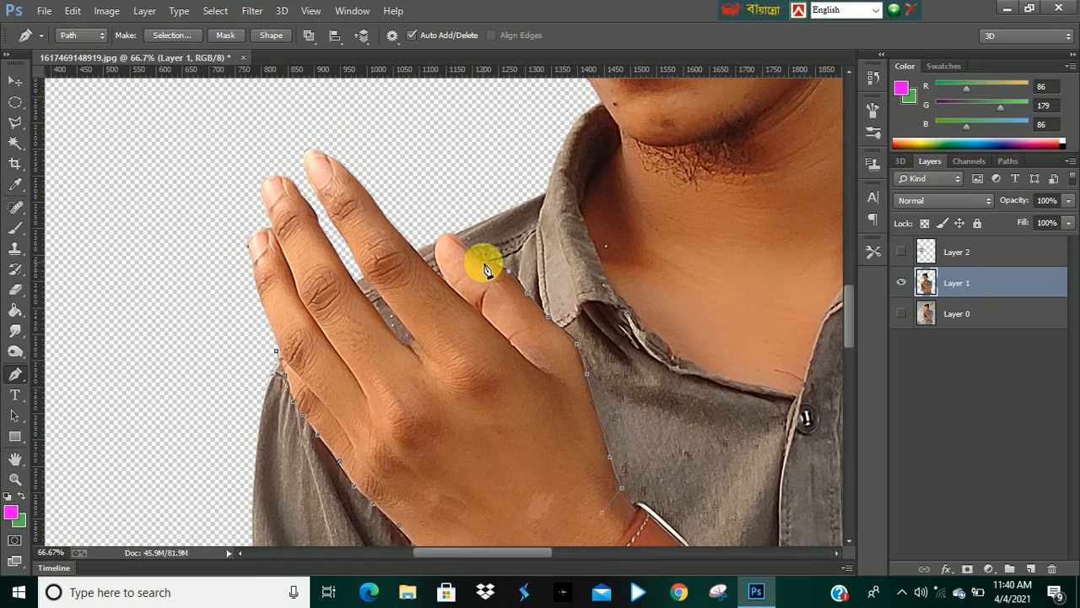
{"action": "left_click", "coordinate": [436, 264]}
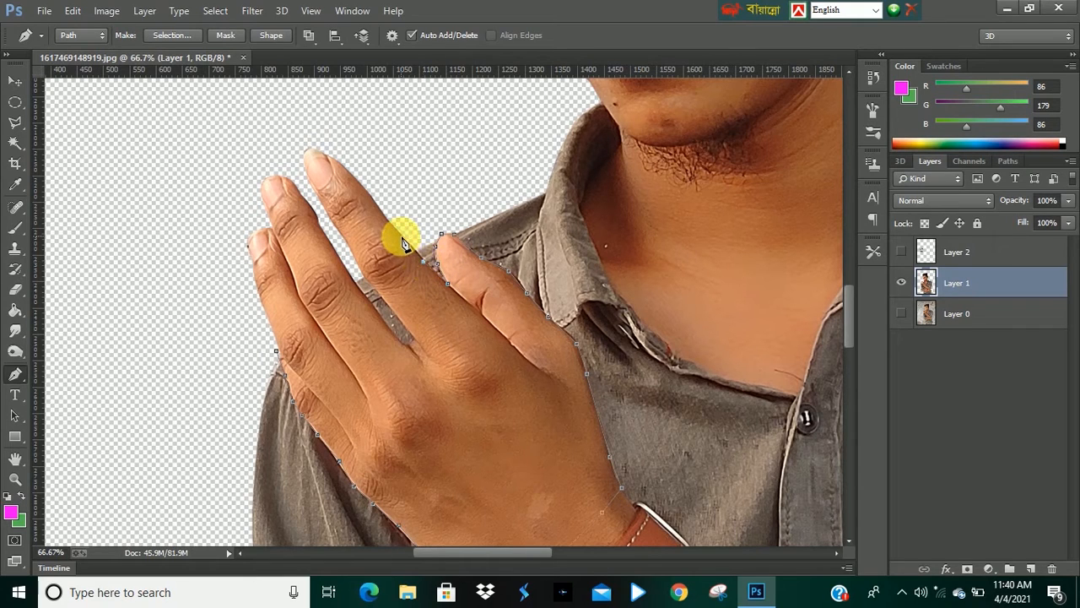
{"action": "left_click", "coordinate": [288, 143]}
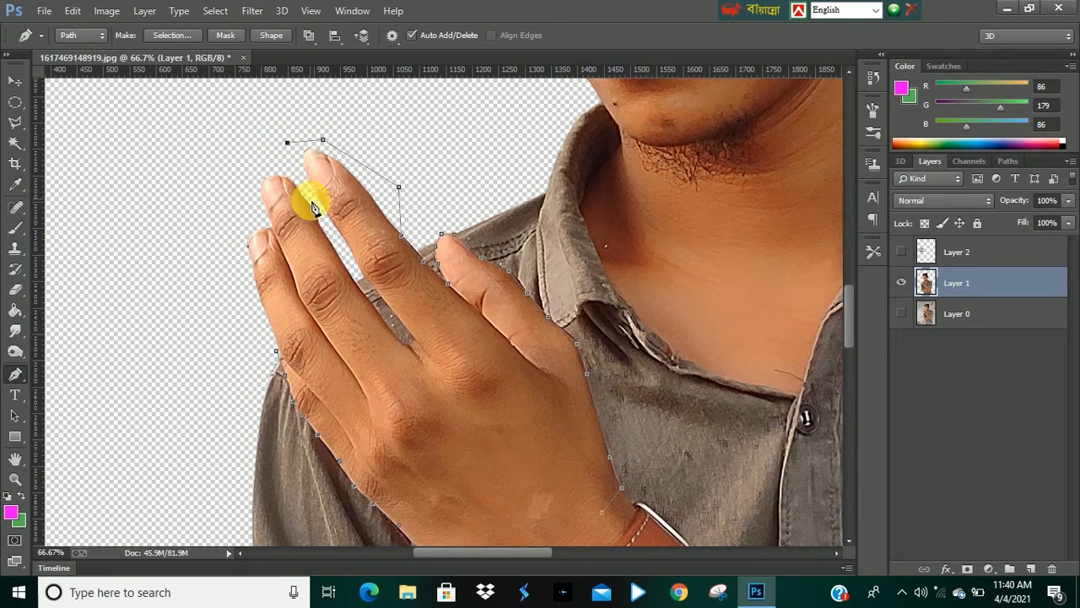
{"action": "left_click", "coordinate": [346, 253]}
{"action": "left_click", "coordinate": [381, 299]}
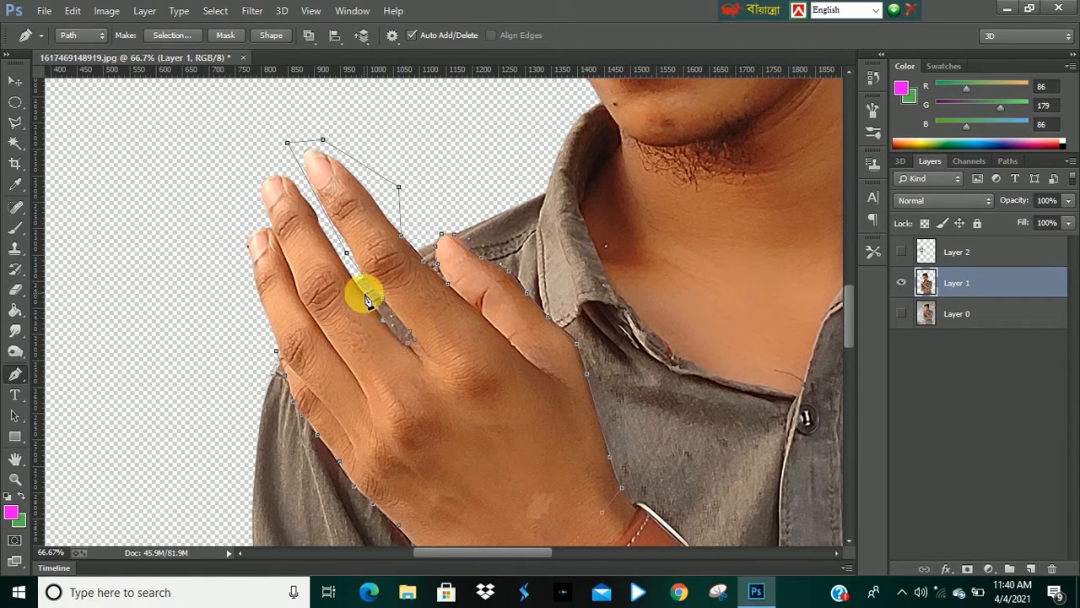
{"action": "left_click", "coordinate": [330, 233]}
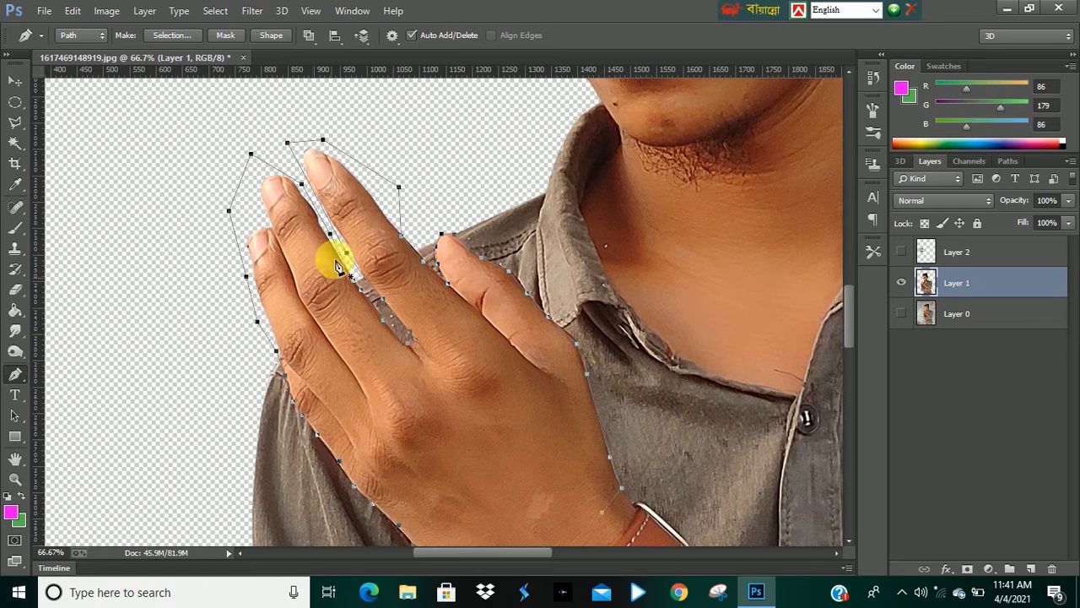
Make a selection from the path with a 0 pixel feather and copy it to a new layer.
{"action": "right_click", "coordinate": [297, 234]}
{"action": "left_click", "coordinate": [363, 265]}
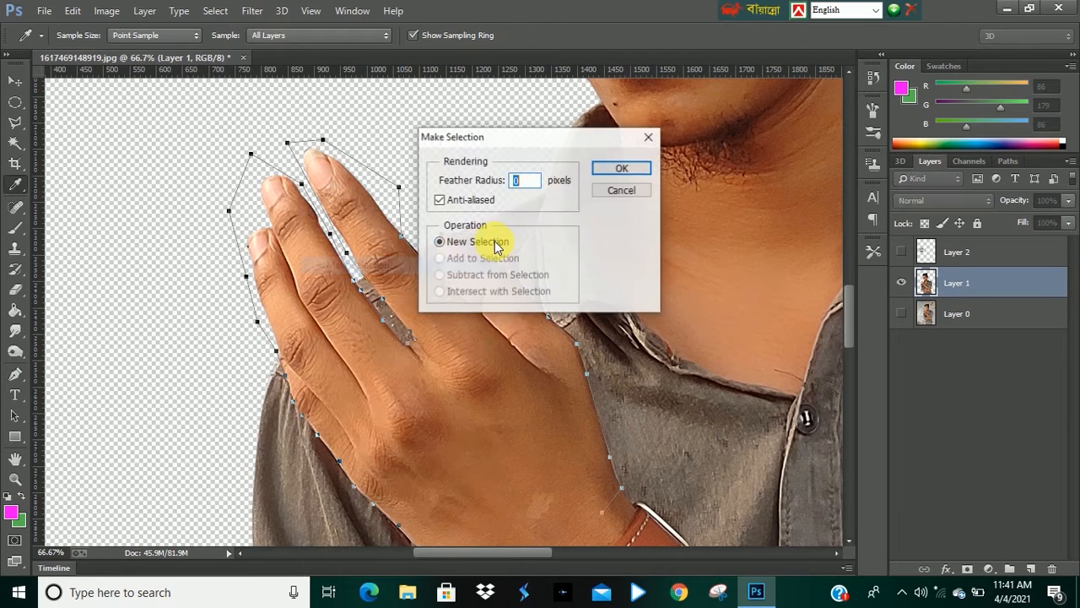
{"action": "left_click", "coordinate": [621, 168]}
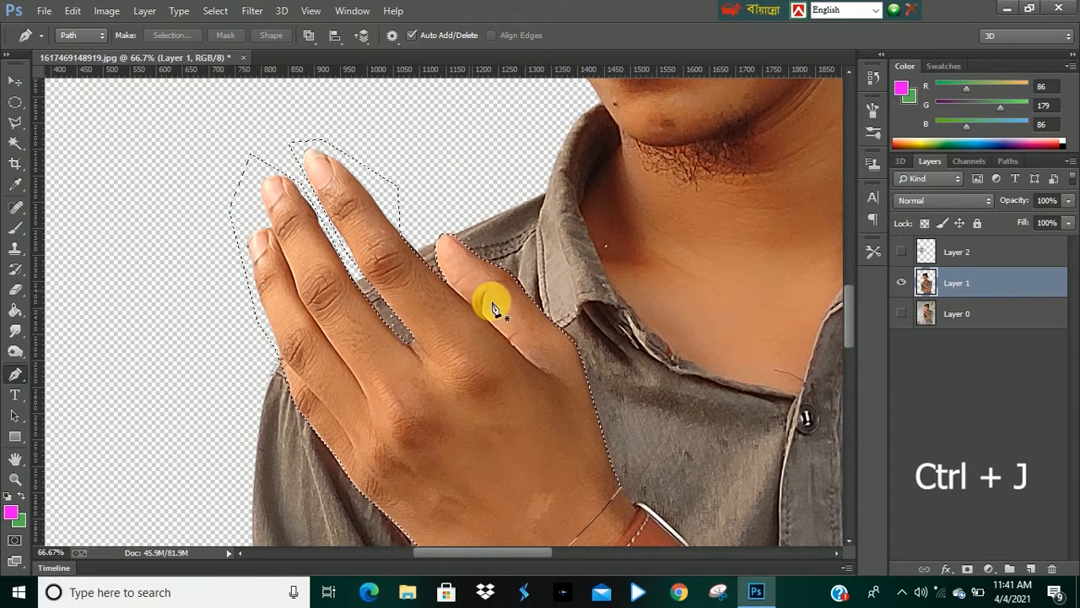
{"action": "key", "text": "ctrl+j"}
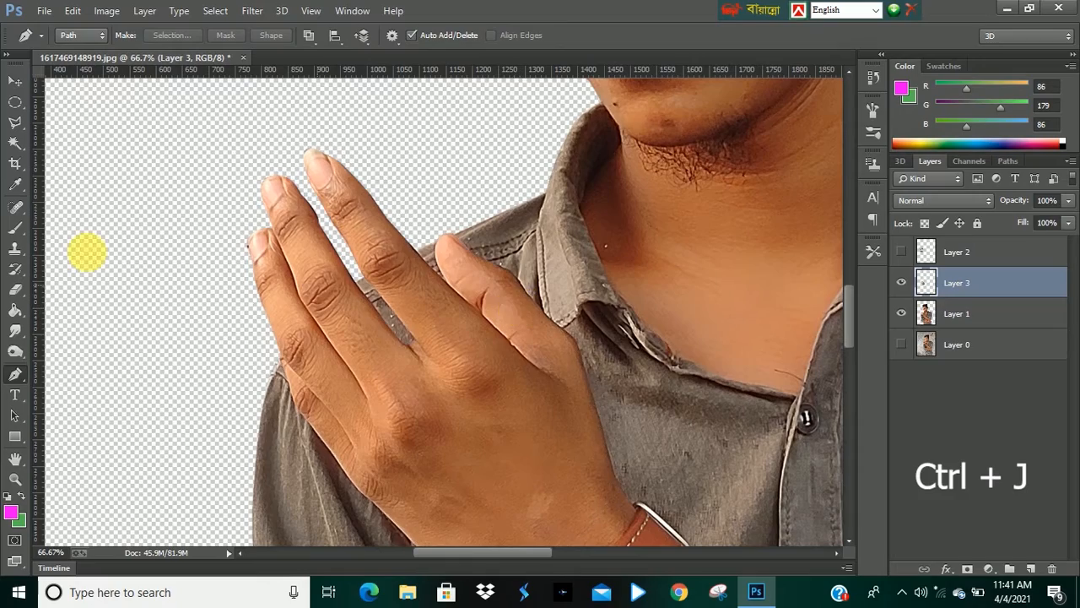
Hide Layer 1 to inspect the copied hand on its own, then show Layer 1 again.
{"action": "left_click", "coordinate": [902, 313]}
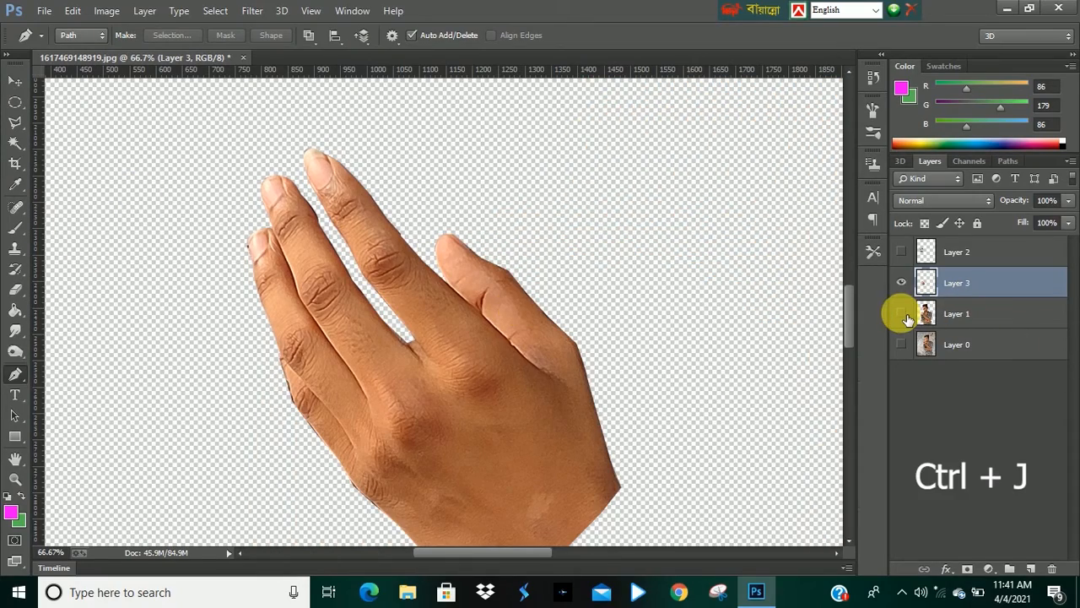
{"action": "left_click", "coordinate": [478, 329], "text": "alt"}
{"action": "left_click", "coordinate": [479, 331], "text": "alt"}
{"action": "left_click", "coordinate": [478, 330], "text": "alt"}
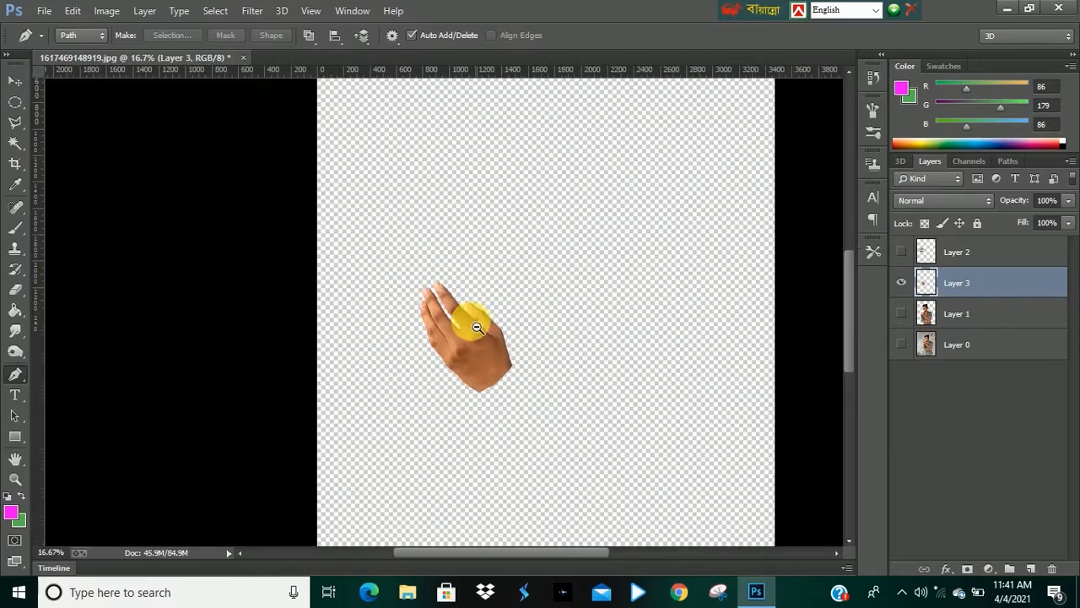
{"action": "left_click", "coordinate": [491, 331], "text": "alt"}
{"action": "left_click", "coordinate": [416, 342], "text": "ctrl"}
{"action": "left_click", "coordinate": [903, 314]}
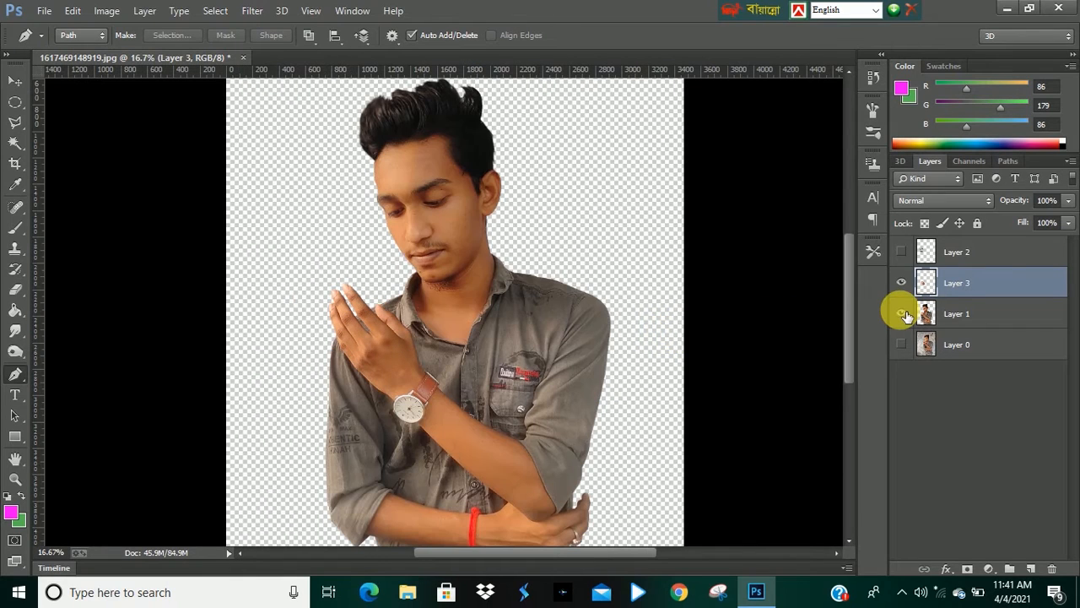
Stack the hand copy above the mask layer, show the mask, and nudge the mask upward with the Move tool.
{"action": "left_click_drag", "start_coordinate": [959, 251], "coordinate": [962, 282]}
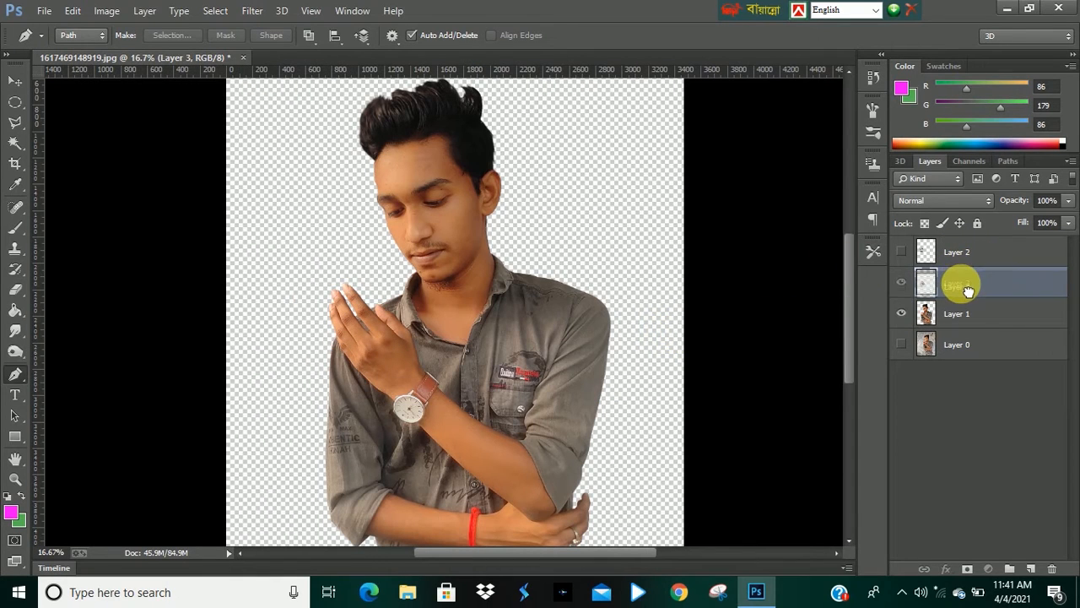
{"action": "left_click", "coordinate": [901, 283]}
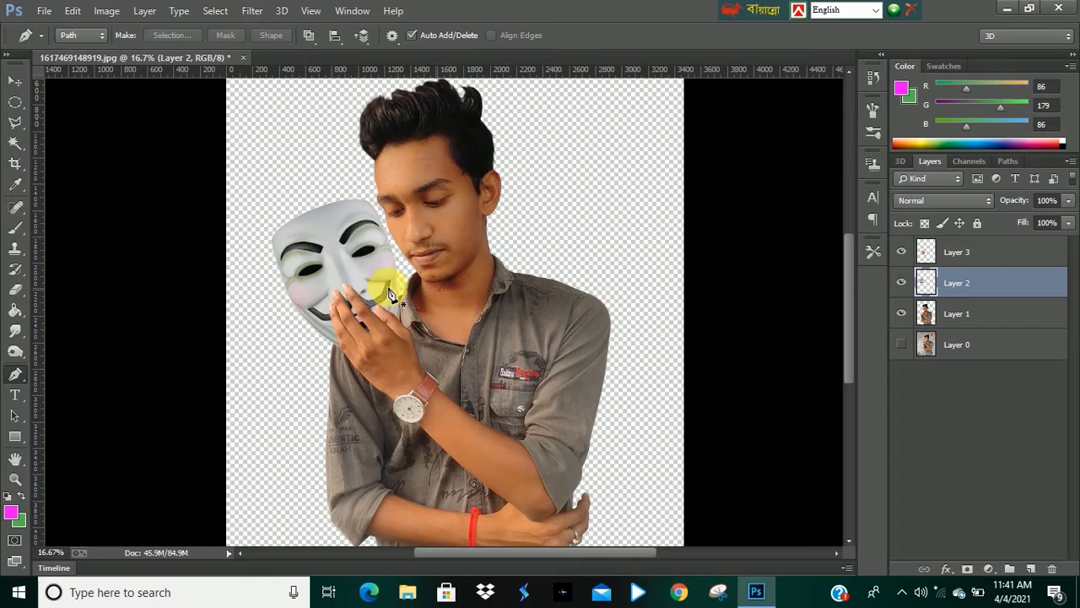
{"action": "left_click", "coordinate": [14, 82]}
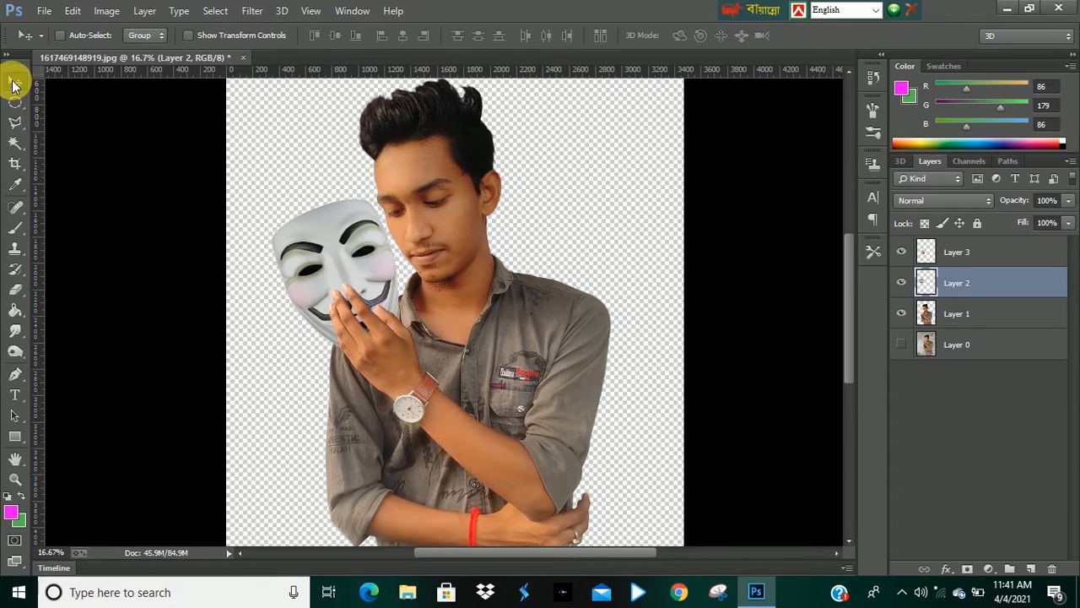
{"action": "left_click", "coordinate": [386, 347], "text": "ctrl"}
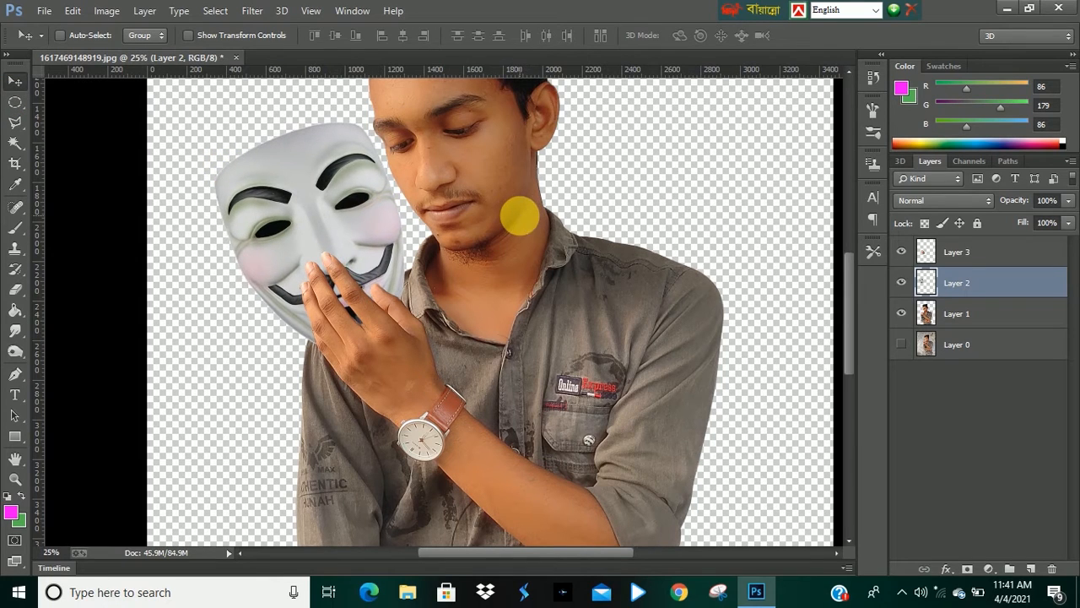
{"action": "key", "text": "shift+Up"}
{"action": "key", "text": "shift+Up"}
{"action": "key", "text": "shift+Up"}
{"action": "key", "text": "shift+Up"}
{"action": "key", "text": "shift+Up"}
{"action": "key", "text": "shift+Up"}
{"action": "key", "text": "shift+Up"}
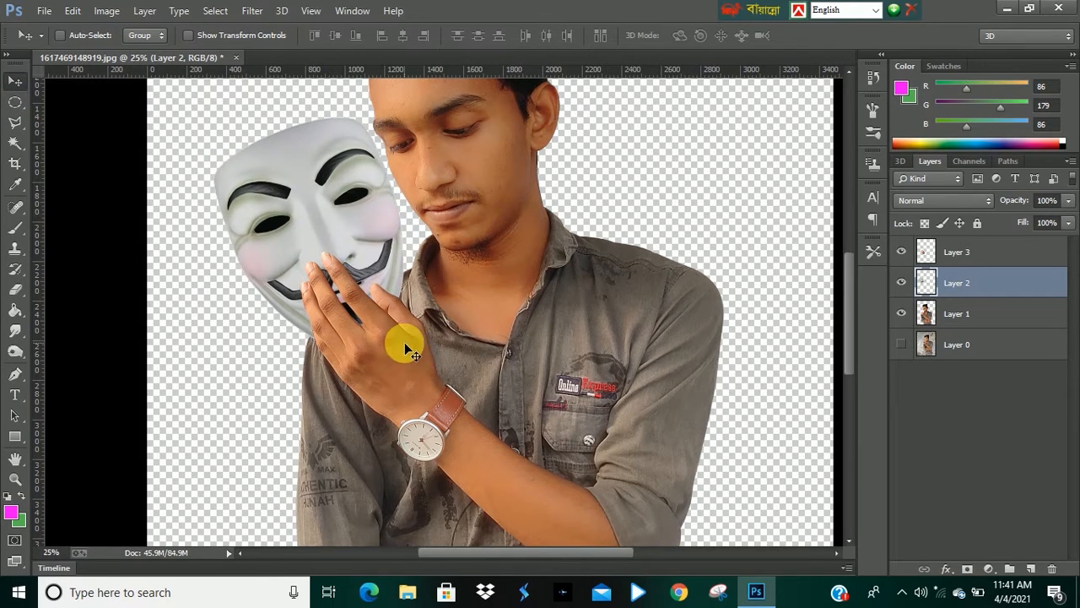
Nudge the mask layer into place so its lower edge sits between the raised fingers.
{"action": "key", "text": "shift+Left"}
{"action": "key", "text": "shift+Left"}
{"action": "key", "text": "shift+Left"}
{"action": "key", "text": "shift+Left"}
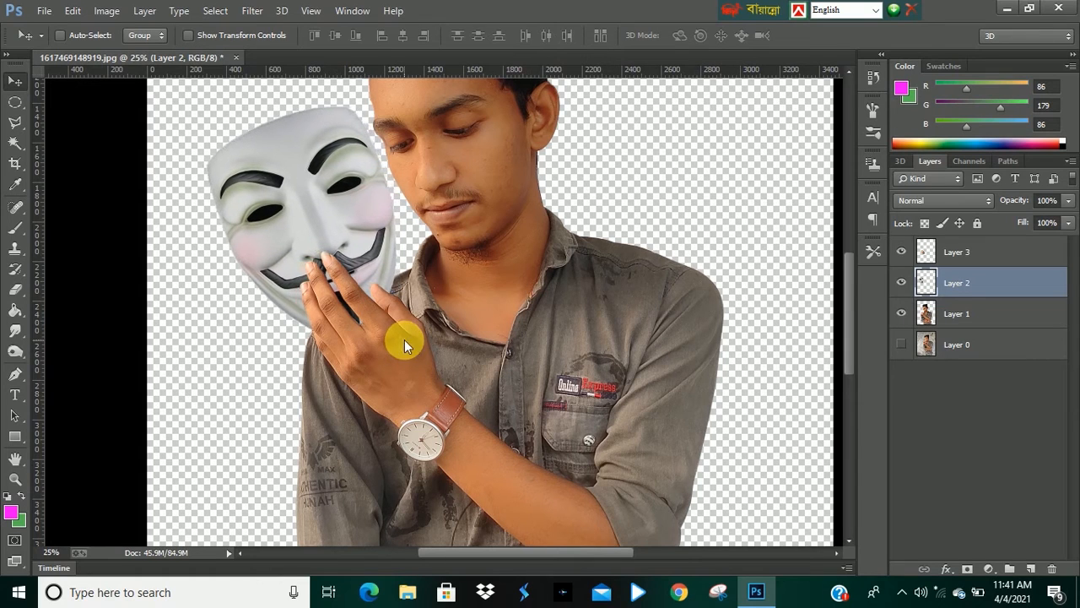
{"action": "key", "text": "Down"}
{"action": "key", "text": "Down"}
{"action": "key", "text": "Down"}
{"action": "key", "text": "Down"}
{"action": "key", "text": "Down"}
{"action": "key", "text": "Down"}
{"action": "key", "text": "Down"}
{"action": "key", "text": "Down"}
{"action": "key", "text": "Right"}
{"action": "key", "text": "Right"}
{"action": "key", "text": "Right"}
{"action": "key", "text": "Right"}
{"action": "key", "text": "Right"}
{"action": "key", "text": "Down"}
{"action": "key", "text": "Down"}
{"action": "key", "text": "Down"}
{"action": "key", "text": "Down"}
{"action": "key", "text": "Down"}
{"action": "key", "text": "Down"}
{"action": "key", "text": "Down"}
{"action": "key", "text": "Down"}
{"action": "key", "text": "Right"}
{"action": "key", "text": "Right"}
{"action": "key", "text": "Right"}
{"action": "key", "text": "Right"}
{"action": "key", "text": "Down"}
{"action": "key", "text": "Down"}
{"action": "key", "text": "Down"}
{"action": "key", "text": "Down"}
{"action": "key", "text": "Down"}
{"action": "key", "text": "Down"}
{"action": "key", "text": "Down"}
{"action": "key", "text": "Down"}
{"action": "key", "text": "Down"}
{"action": "key", "text": "Down"}
{"action": "key", "text": "Down"}
{"action": "key", "text": "Down"}
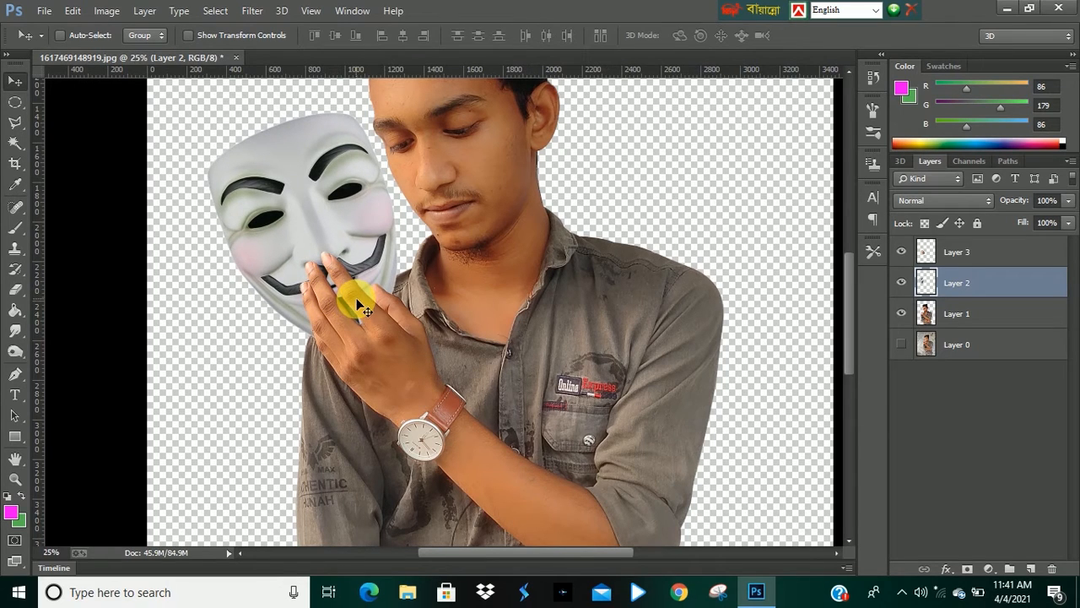
{"action": "key", "text": "Right"}
{"action": "key", "text": "Right"}
{"action": "key", "text": "Up"}
{"action": "key", "text": "Up"}
{"action": "key", "text": "Up"}
{"action": "key", "text": "Up"}
{"action": "key", "text": "Up"}
{"action": "key", "text": "Up"}
{"action": "key", "text": "Up"}
{"action": "key", "text": "Up"}
{"action": "key", "text": "Up"}
{"action": "key", "text": "Up"}
{"action": "key", "text": "Up"}
{"action": "key", "text": "Up"}
{"action": "key", "text": "Left"}
{"action": "key", "text": "Left"}
{"action": "key", "text": "Left"}
{"action": "key", "text": "Left"}
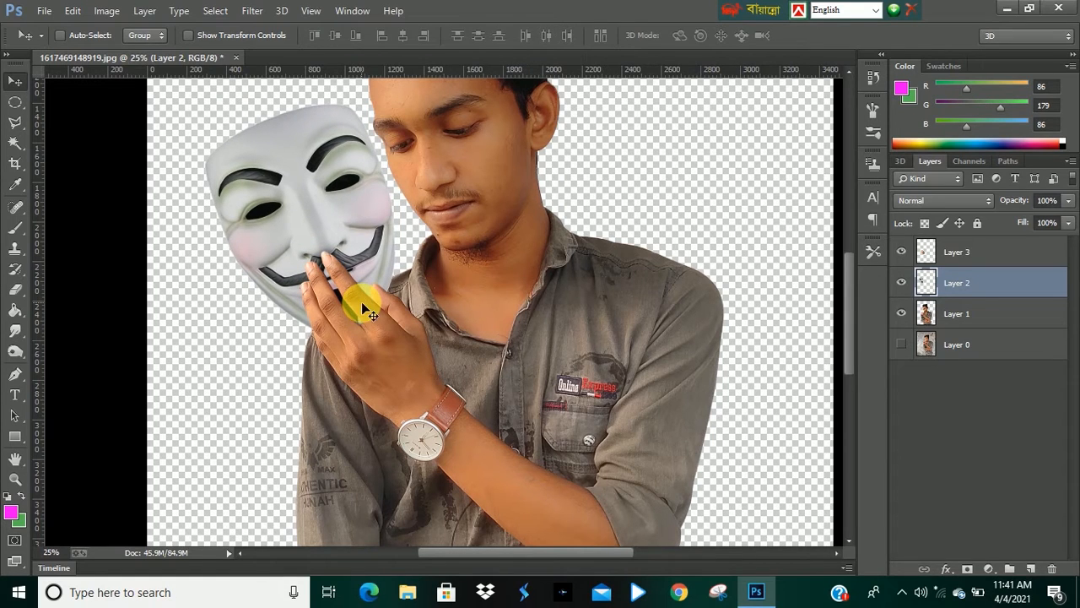
{"action": "left_click_drag", "start_coordinate": [324, 209], "coordinate": [326, 221]}
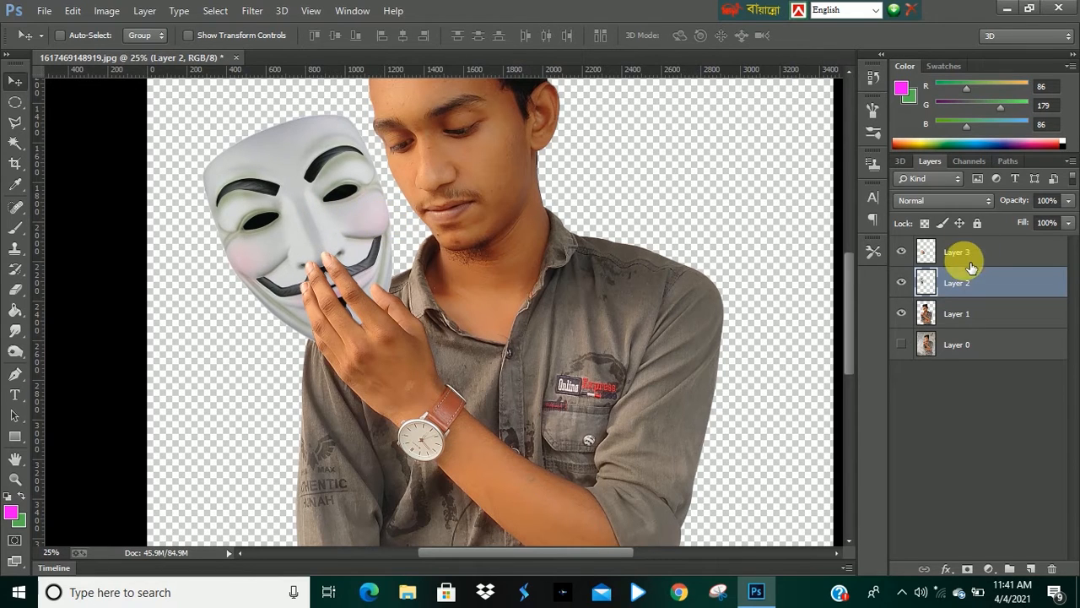
Select Layer 3, the hand copy, and lower its fill to 62% to see the mask through it.
{"action": "left_click", "coordinate": [1032, 253]}
{"action": "left_click", "coordinate": [1032, 286]}
{"action": "left_click", "coordinate": [1068, 223]}
{"action": "left_click_drag", "start_coordinate": [1070, 245], "coordinate": [1040, 245]}
{"action": "left_click", "coordinate": [965, 249]}
{"action": "left_click", "coordinate": [1068, 223]}
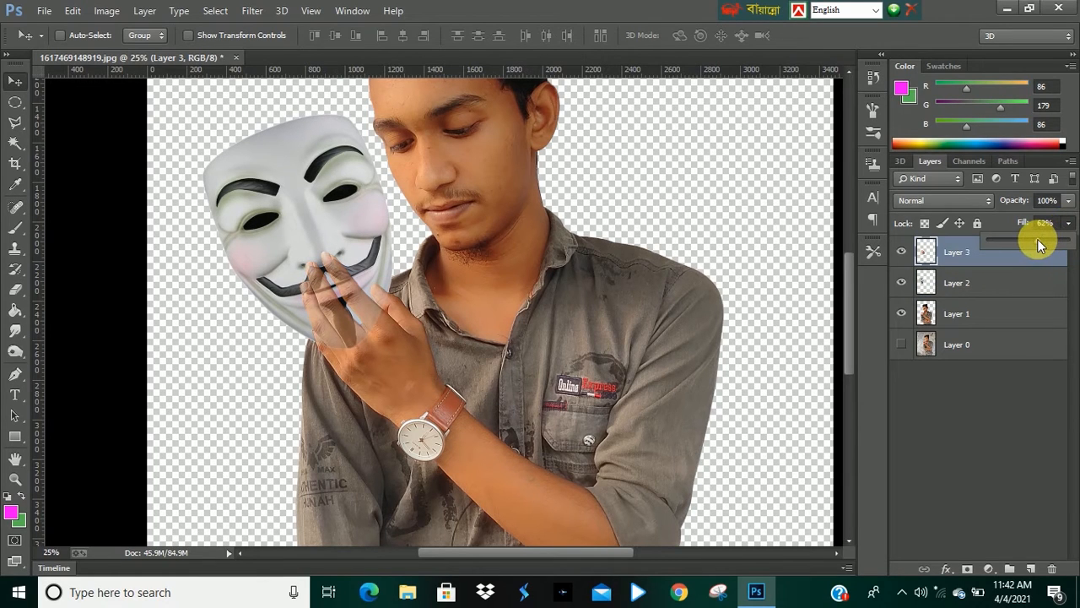
{"action": "left_click", "coordinate": [1003, 394]}
Zoom in and trace a Pen path around the fingertip area of the hand copy that should sit behind the mask.
{"action": "left_click", "coordinate": [391, 320], "text": "ctrl"}
{"action": "left_click", "coordinate": [385, 302], "text": "ctrl"}
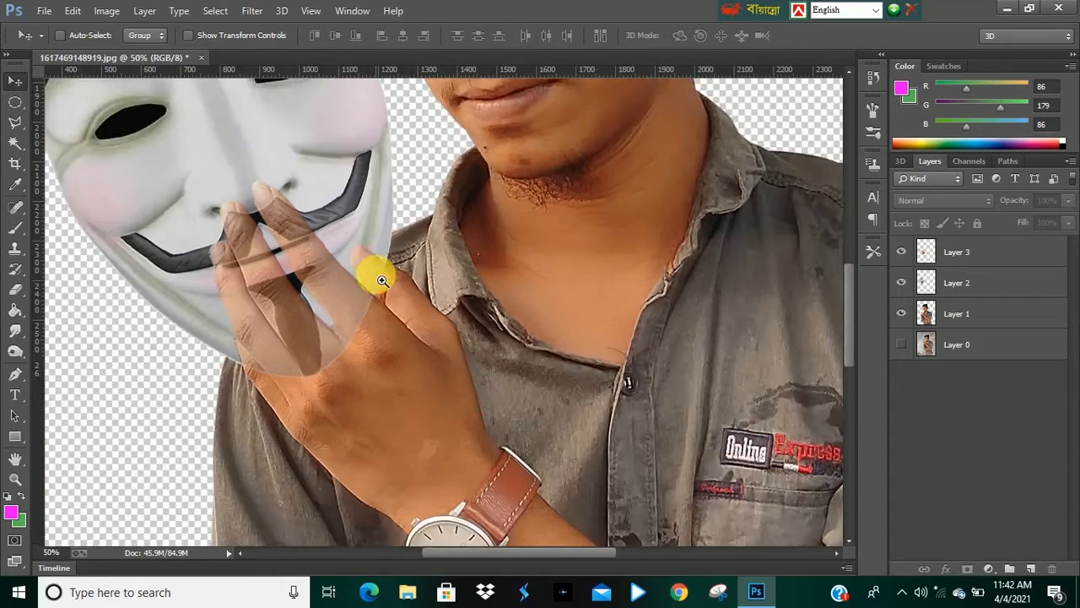
{"action": "left_click", "coordinate": [377, 272], "text": "ctrl"}
{"action": "left_click", "coordinate": [369, 265], "text": "ctrl"}
{"action": "left_click", "coordinate": [393, 303], "text": "ctrl"}
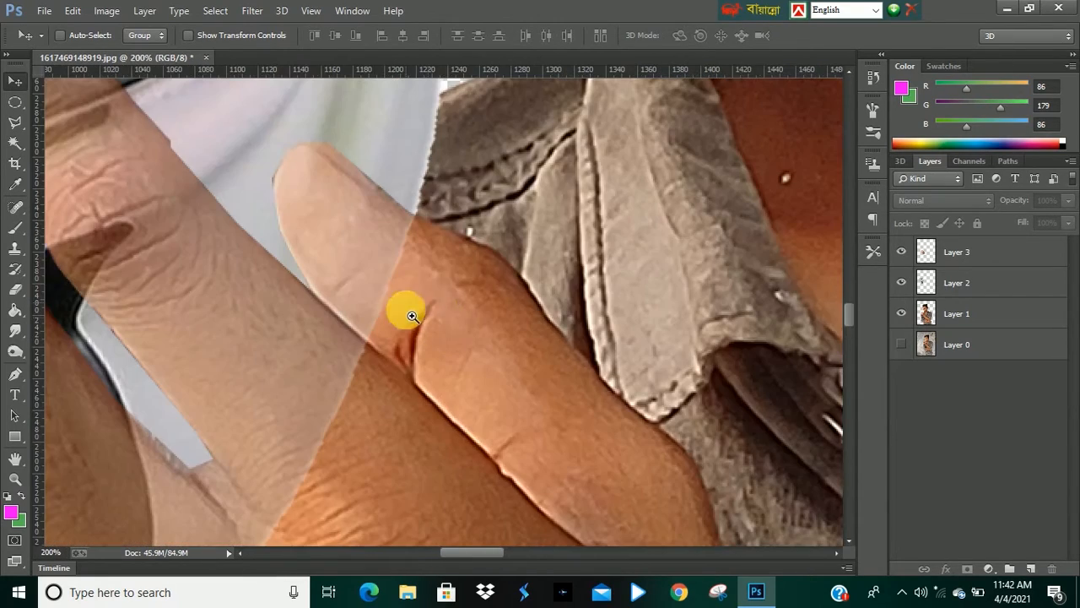
{"action": "left_click", "coordinate": [14, 374]}
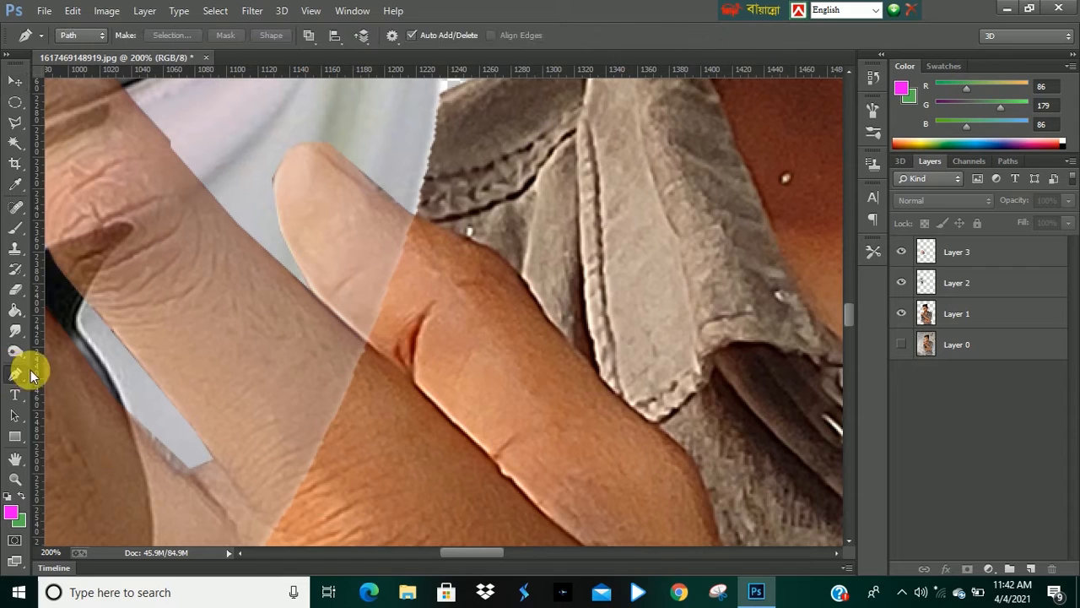
{"action": "left_click", "coordinate": [367, 341]}
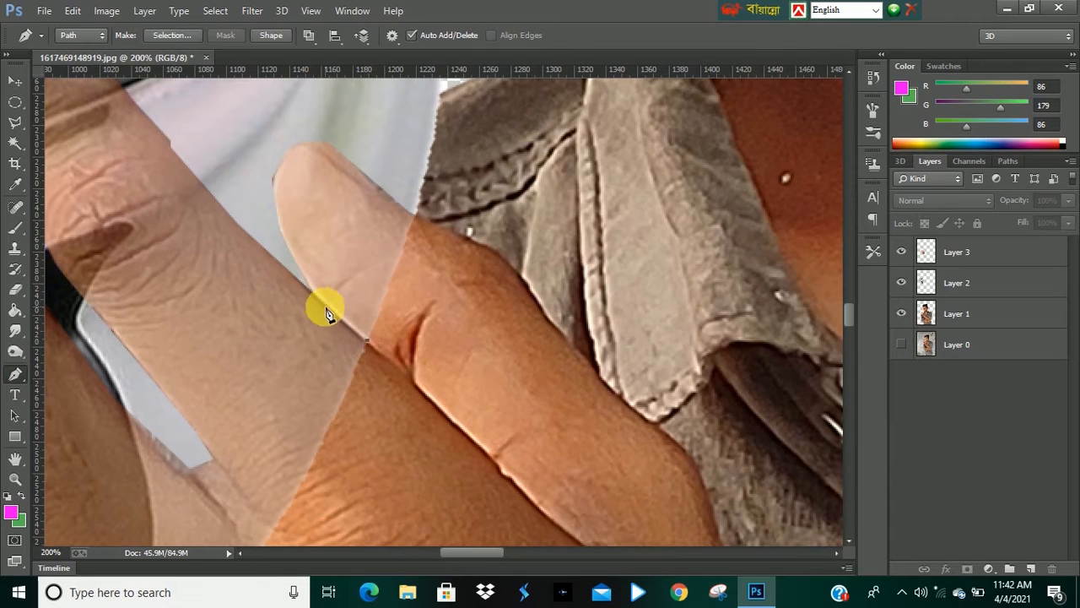
{"action": "left_click", "coordinate": [314, 297]}
{"action": "left_click", "coordinate": [300, 273]}
{"action": "left_click", "coordinate": [268, 224]}
{"action": "left_click", "coordinate": [250, 167]}
{"action": "left_click", "coordinate": [264, 129]}
{"action": "left_click", "coordinate": [301, 123]}
{"action": "left_click", "coordinate": [343, 136]}
{"action": "left_click", "coordinate": [397, 168]}
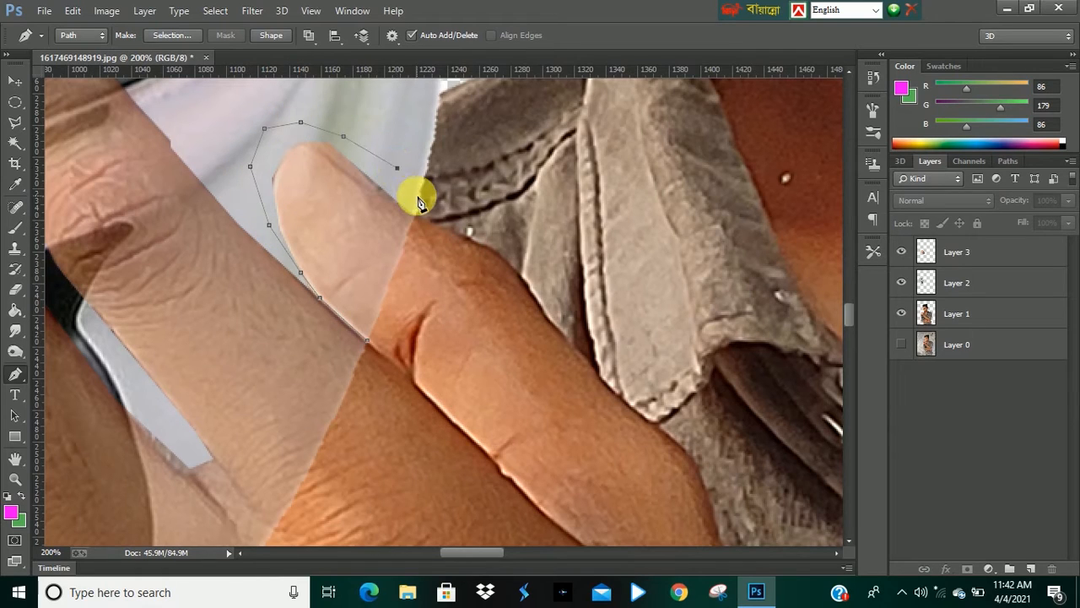
{"action": "left_click", "coordinate": [415, 211]}
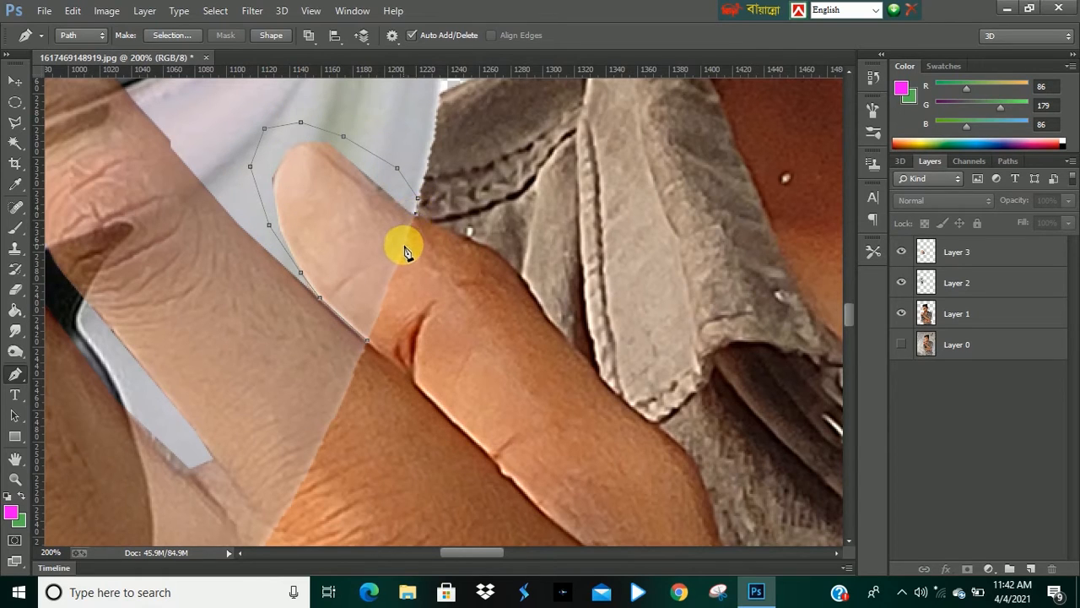
{"action": "left_click", "coordinate": [402, 246]}
{"action": "left_click", "coordinate": [388, 290]}
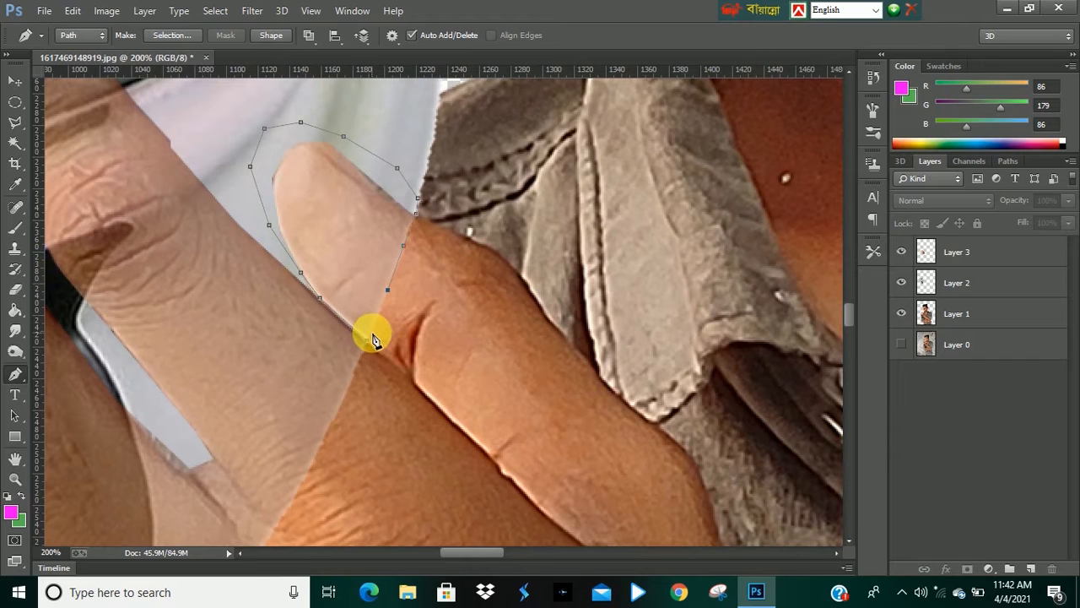
Make a selection from the path with a 0 pixel feather and delete that area from Layer 3.
{"action": "right_click", "coordinate": [349, 218]}
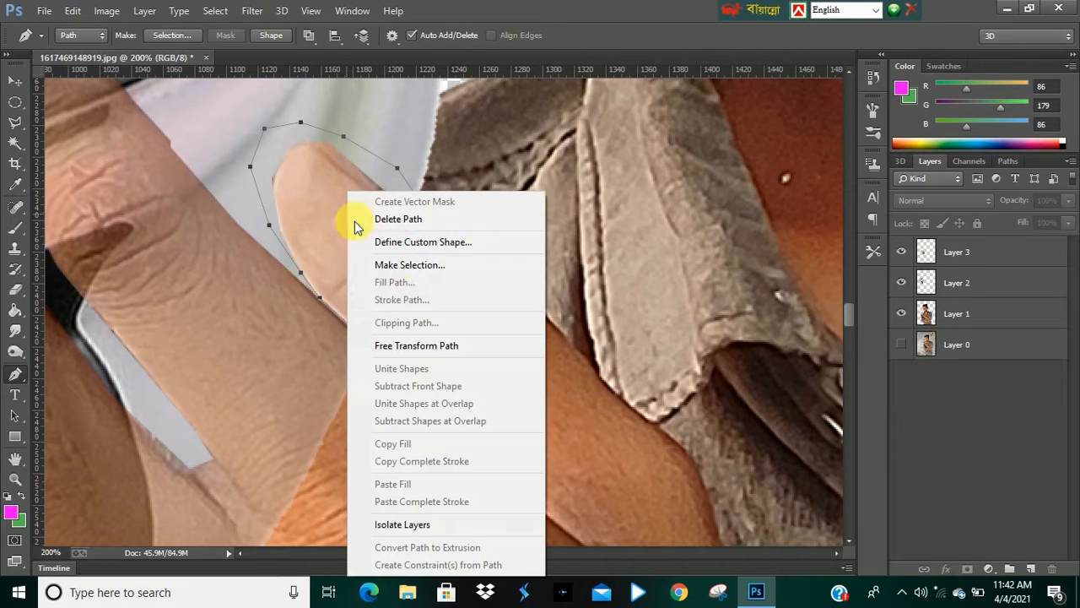
{"action": "left_click", "coordinate": [406, 267]}
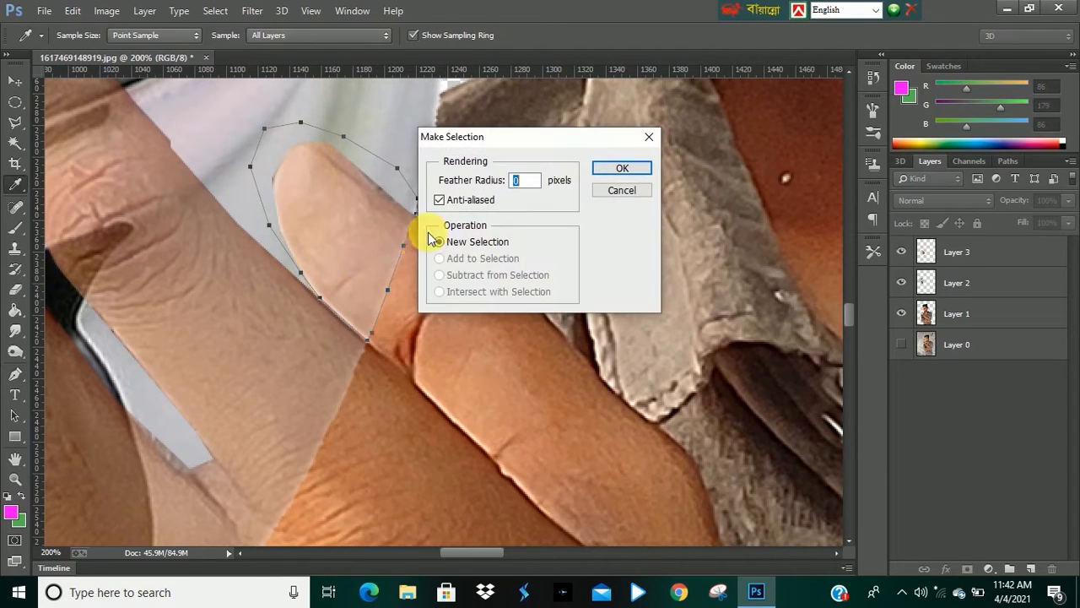
{"action": "left_click", "coordinate": [621, 171]}
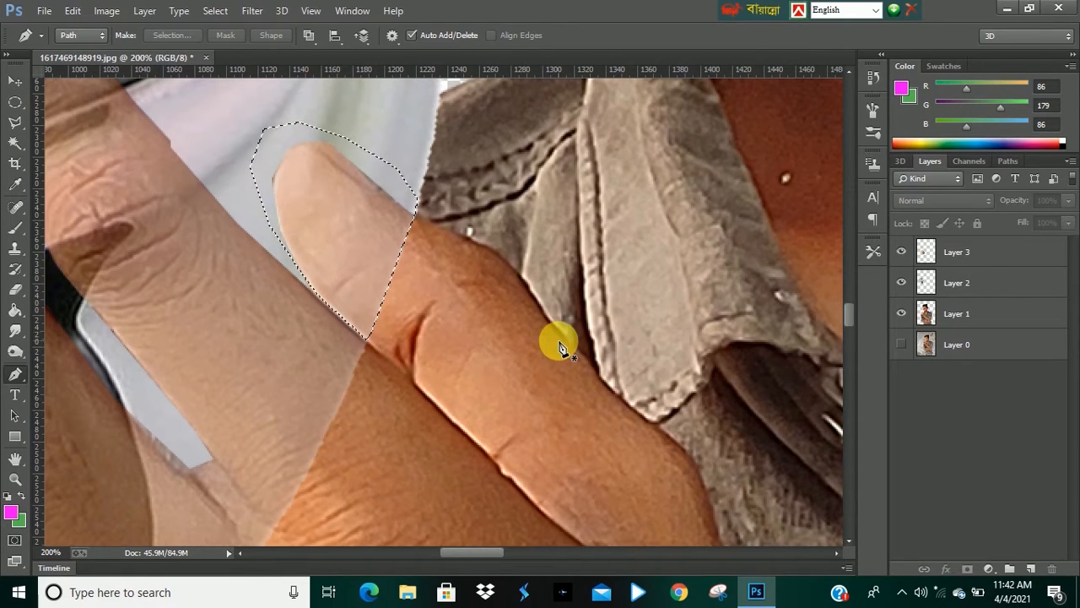
{"action": "key", "text": "Delete"}
{"action": "left_click", "coordinate": [948, 255]}
{"action": "key", "text": "Delete"}
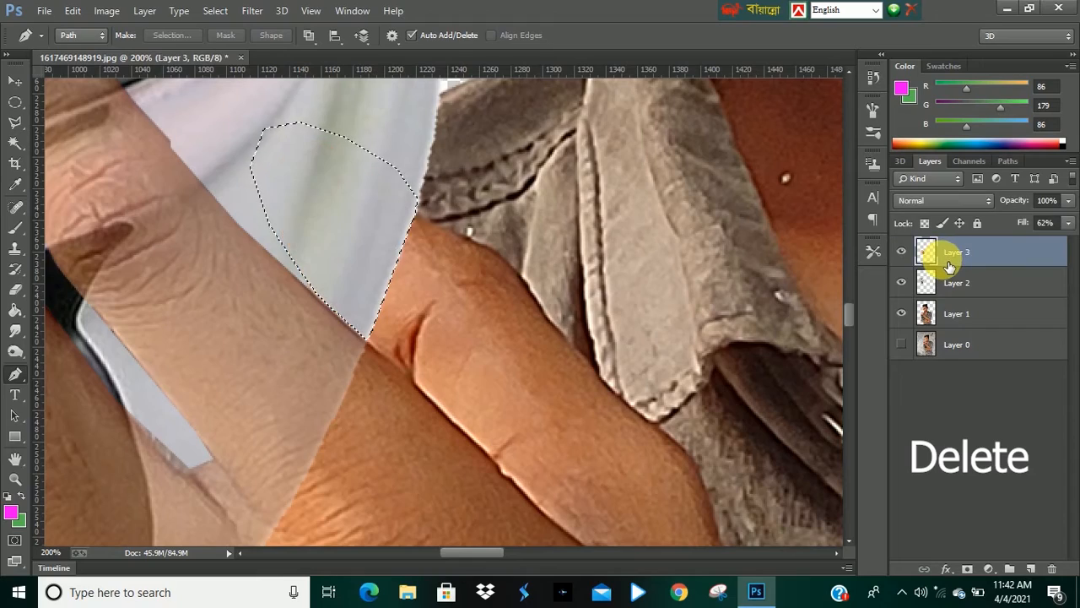
Restore Layer 3's fill to 100%.
{"action": "scroll", "coordinate": [354, 227], "scroll_direction": "down", "scroll_amount": 6}
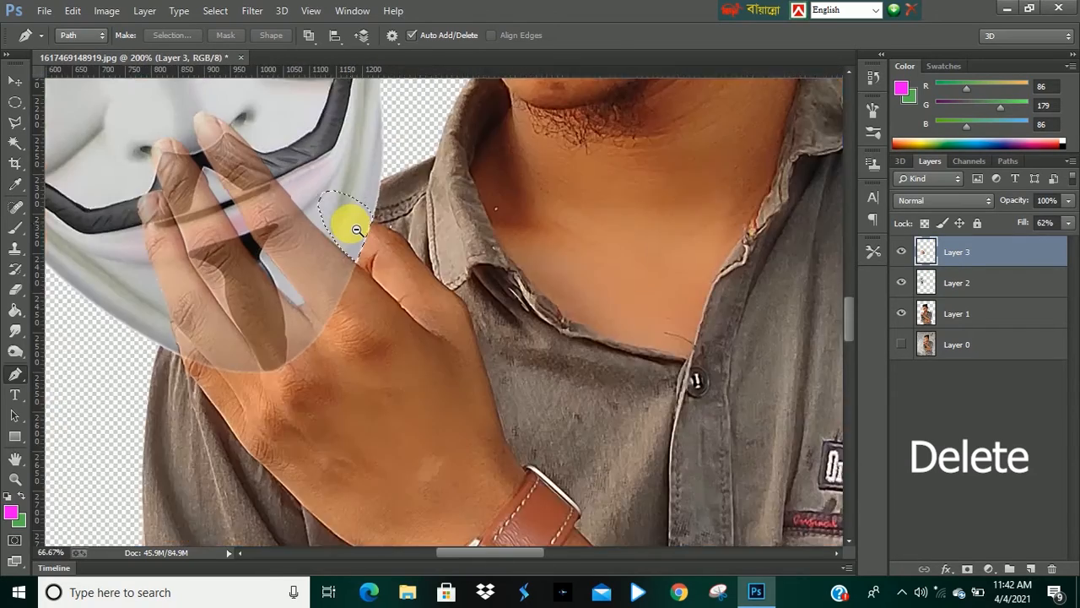
{"action": "scroll", "coordinate": [252, 182], "scroll_direction": "down", "scroll_amount": 1}
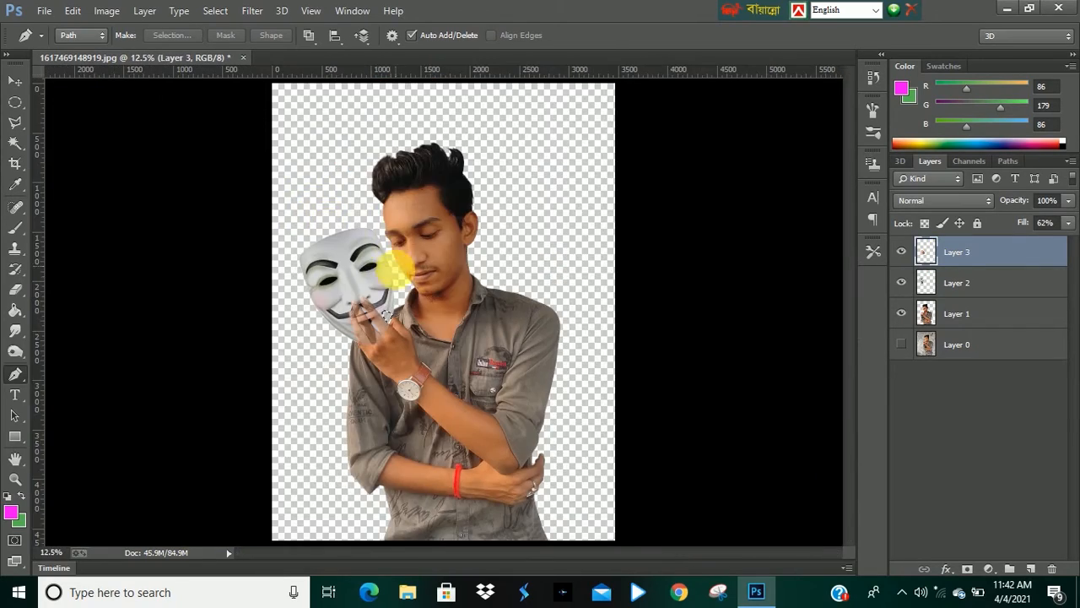
{"action": "scroll", "coordinate": [386, 186], "scroll_direction": "up", "scroll_amount": 3}
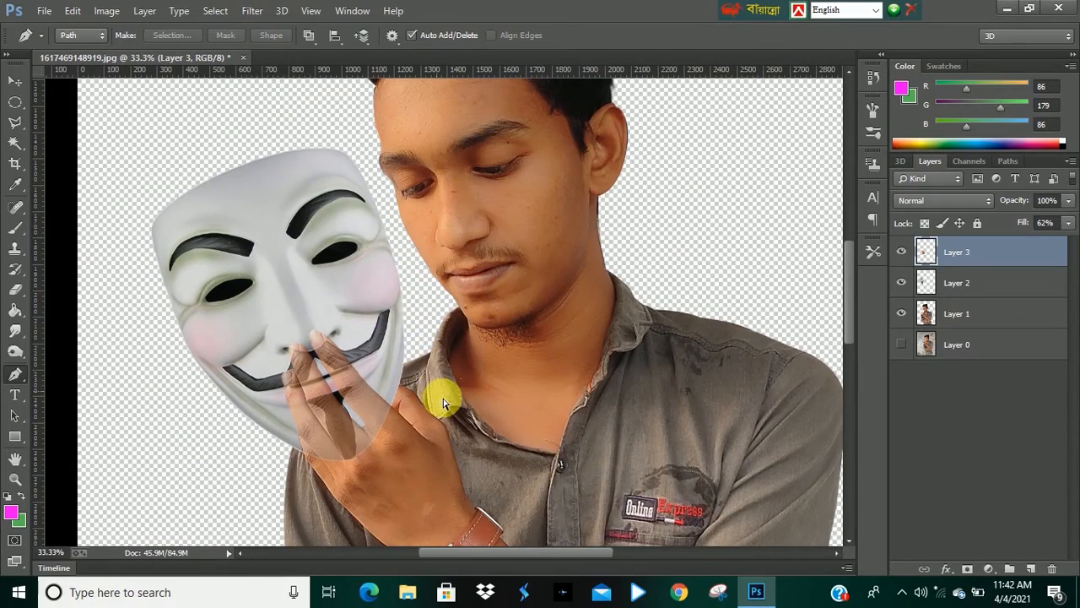
{"action": "scroll", "coordinate": [380, 333], "scroll_direction": "down", "scroll_amount": 2}
{"action": "scroll", "coordinate": [362, 337], "scroll_direction": "up", "scroll_amount": 2}
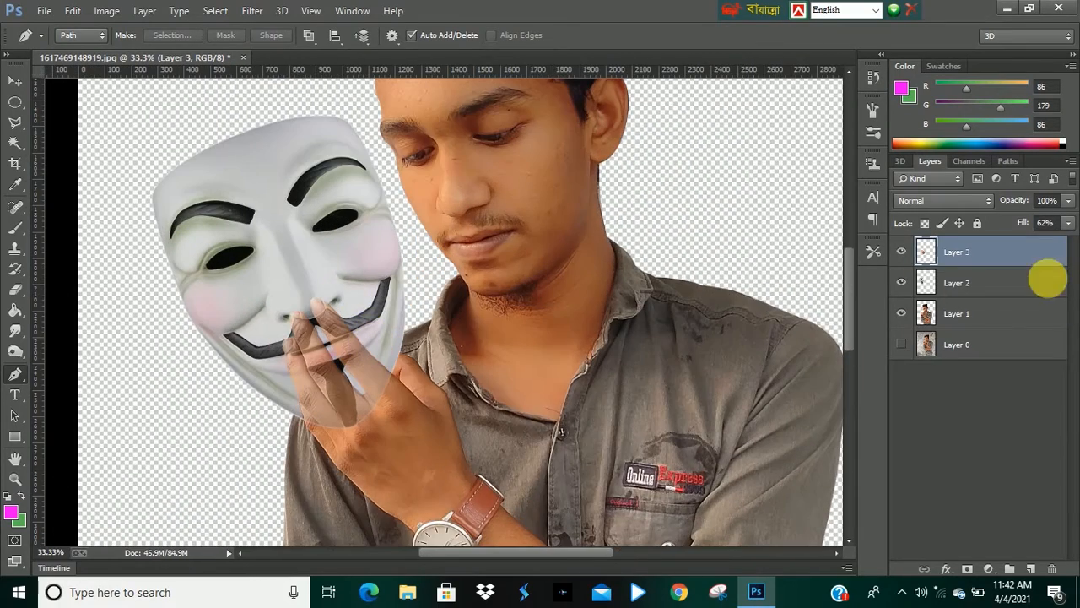
{"action": "left_click", "coordinate": [1068, 223]}
{"action": "left_click_drag", "start_coordinate": [1039, 242], "coordinate": [1072, 240]}
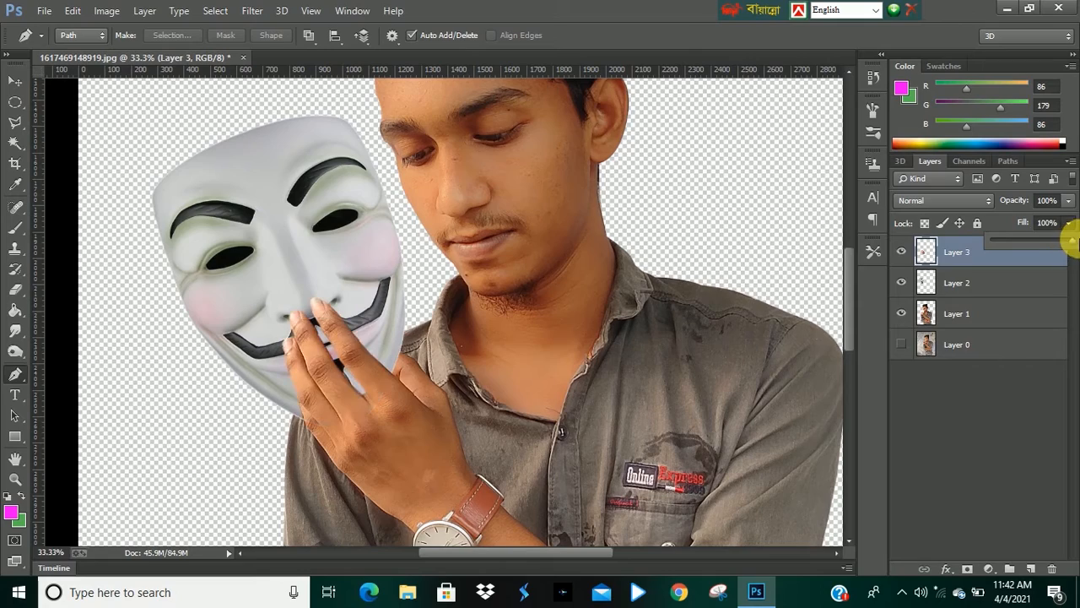
Create a new layer between Layer 2 and Layer 3 and name it sh.
{"action": "scroll", "coordinate": [362, 242], "scroll_direction": "down", "scroll_amount": 3}
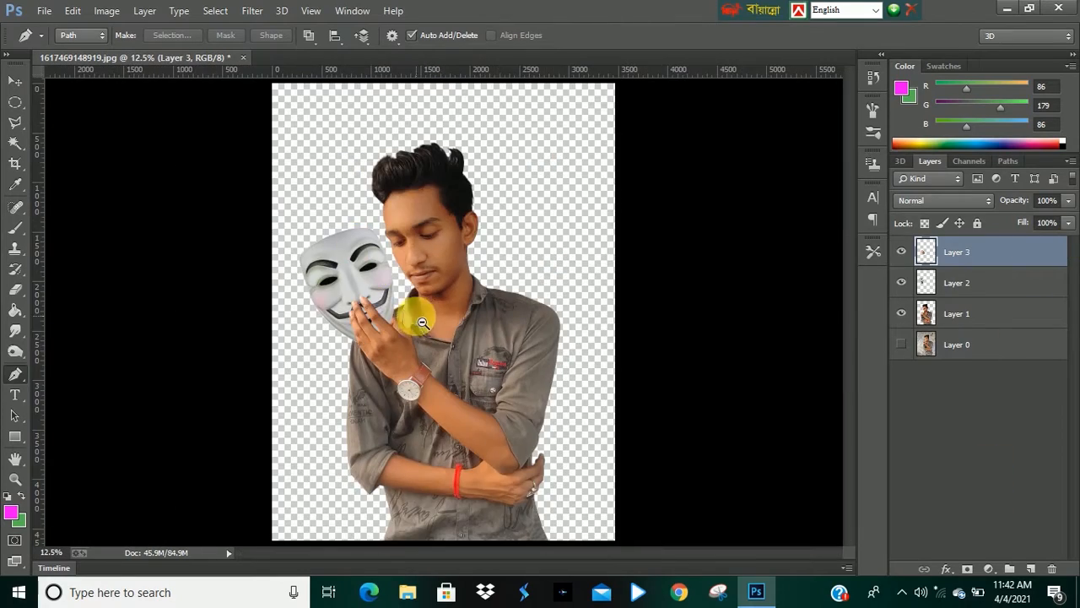
{"action": "scroll", "coordinate": [400, 319], "scroll_direction": "down", "scroll_amount": 1}
{"action": "scroll", "coordinate": [405, 319], "scroll_direction": "up", "scroll_amount": 3}
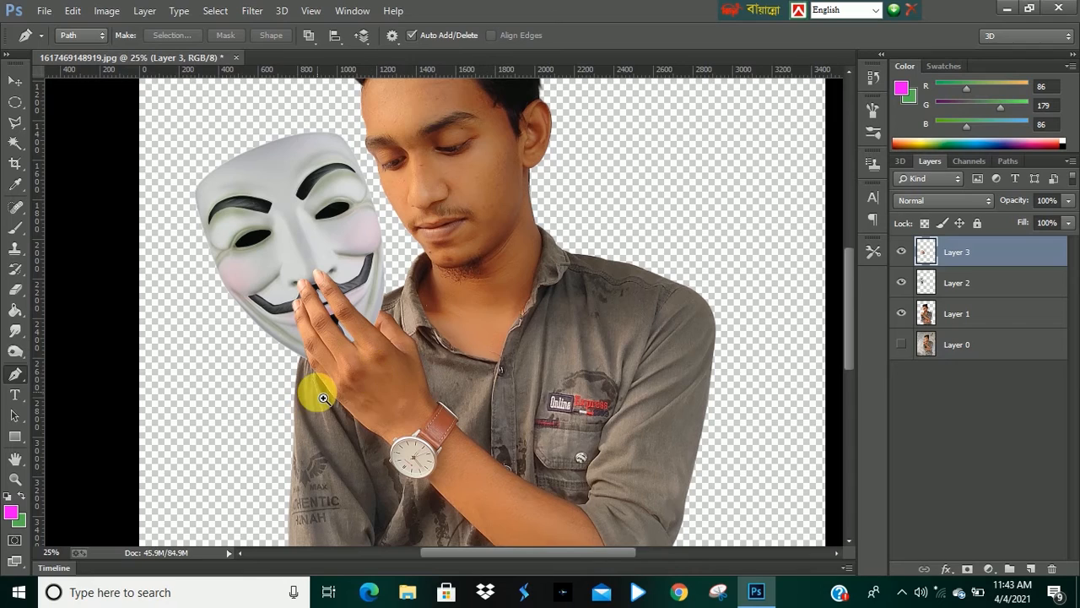
{"action": "scroll", "coordinate": [323, 398], "scroll_direction": "up", "scroll_amount": 1}
{"action": "scroll", "coordinate": [362, 217], "scroll_direction": "up", "scroll_amount": 1}
{"action": "scroll", "coordinate": [308, 241], "scroll_direction": "up", "scroll_amount": 1}
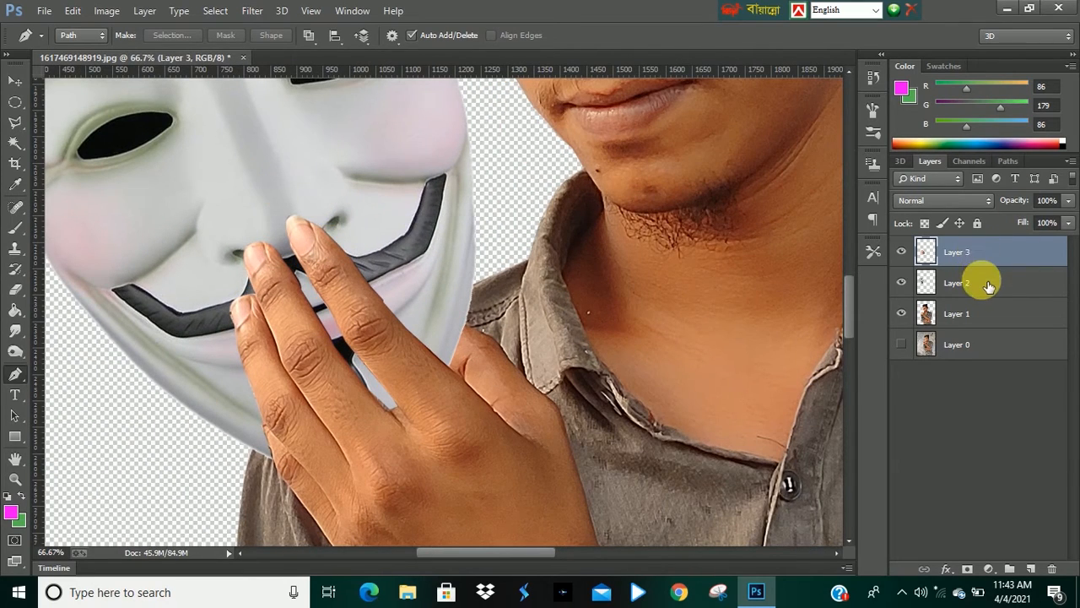
{"action": "left_click", "coordinate": [1031, 569]}
{"action": "left_click_drag", "start_coordinate": [965, 263], "coordinate": [985, 293]}
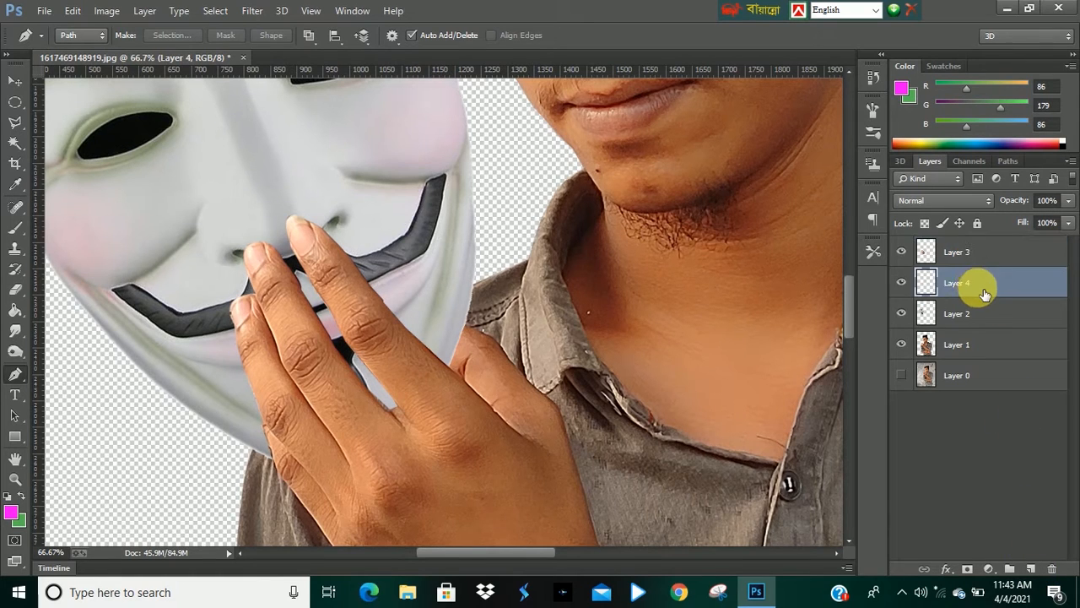
{"action": "double_click", "coordinate": [959, 283]}
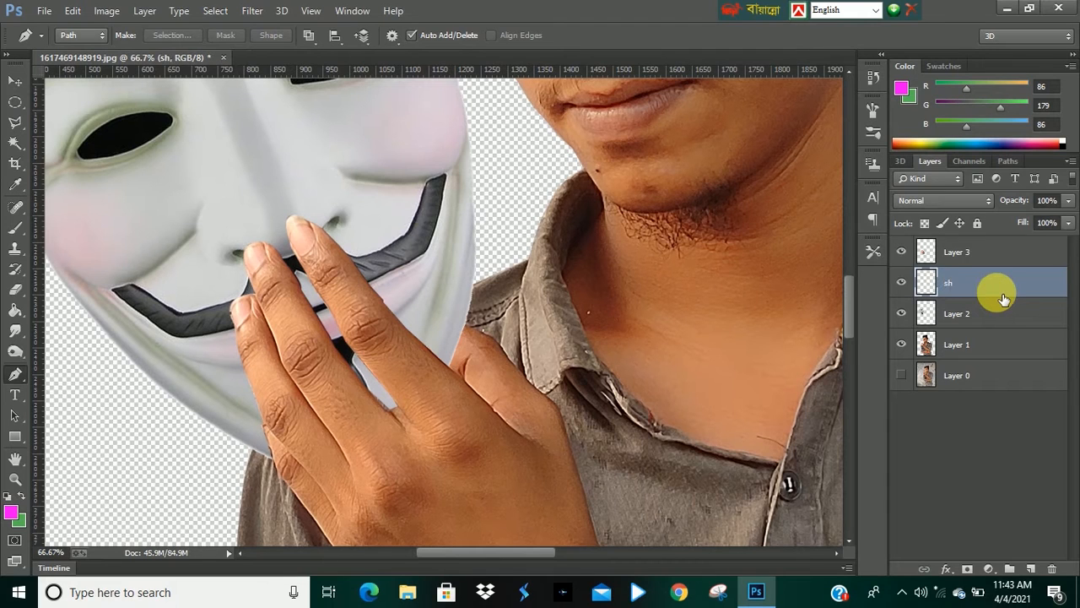
On the sh layer, paint soft black shadows under the fingers with the Brush at 41% opacity.
{"action": "left_click", "coordinate": [15, 228]}
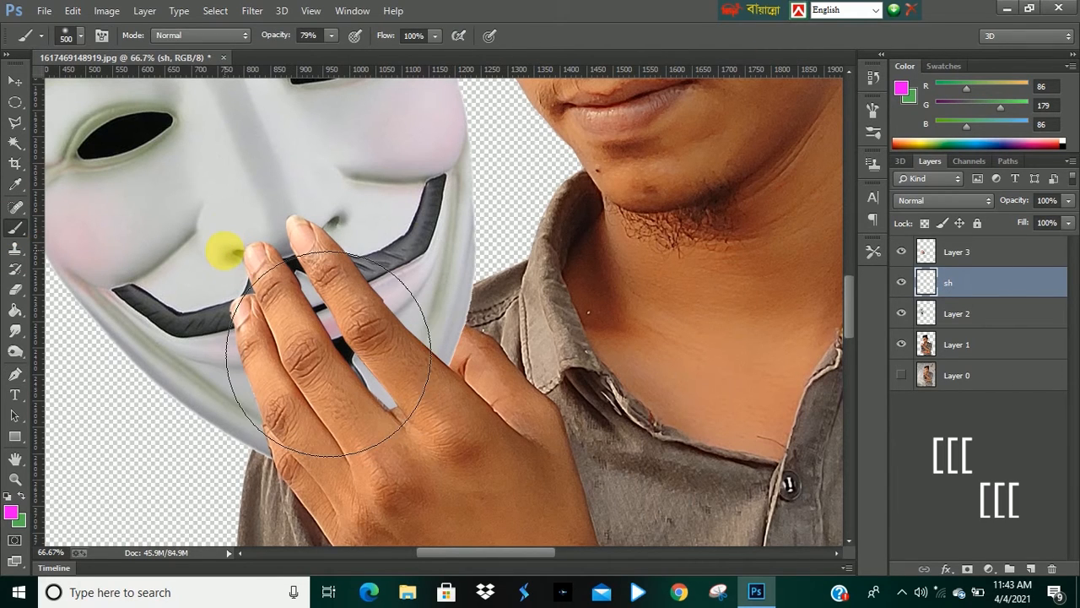
{"action": "key", "text": "bracketleft"}
{"action": "key", "text": "bracketleft"}
{"action": "key", "text": "bracketleft"}
{"action": "key", "text": "bracketleft"}
{"action": "key", "text": "bracketleft"}
{"action": "key", "text": "bracketleft"}
{"action": "key", "text": "bracketleft"}
{"action": "key", "text": "bracketleft"}
{"action": "left_click_drag", "start_coordinate": [333, 283], "coordinate": [327, 256]}
{"action": "left_click_drag", "start_coordinate": [331, 40], "coordinate": [299, 52]}
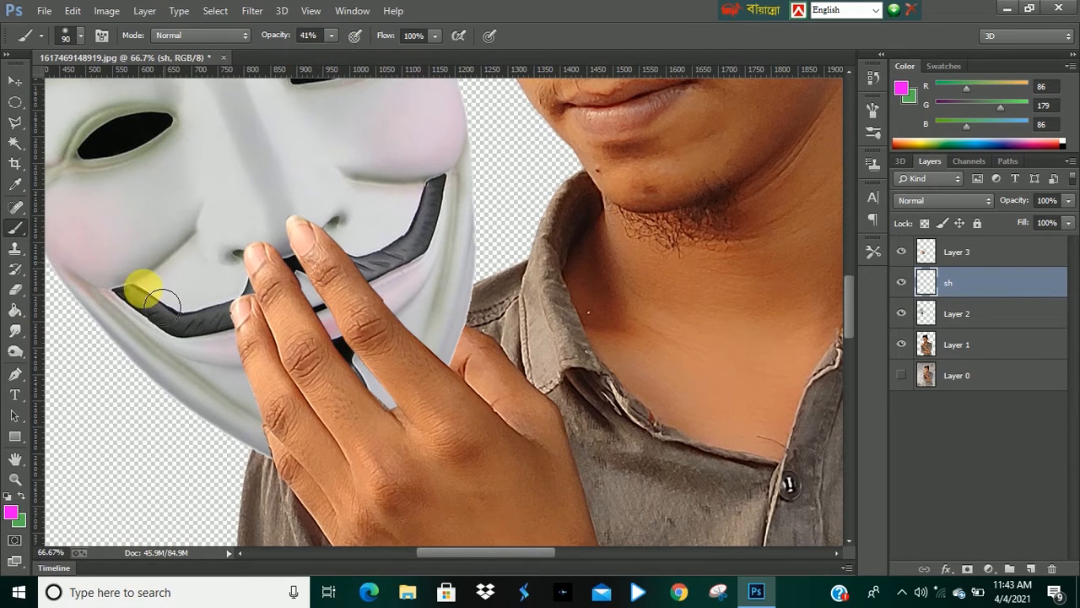
{"action": "left_click", "coordinate": [10, 511]}
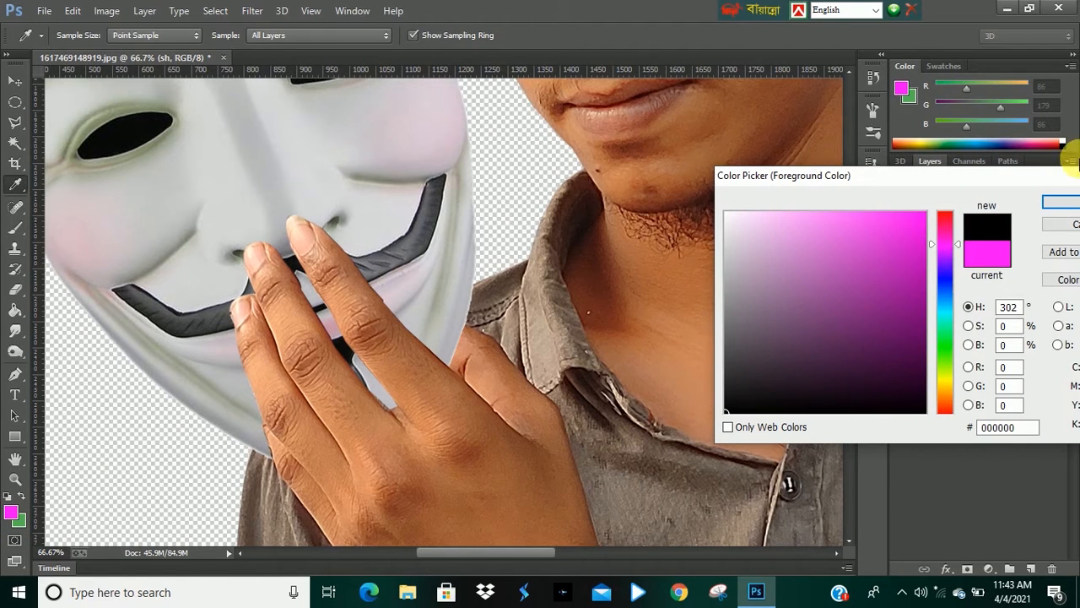
{"action": "left_click", "coordinate": [1061, 208]}
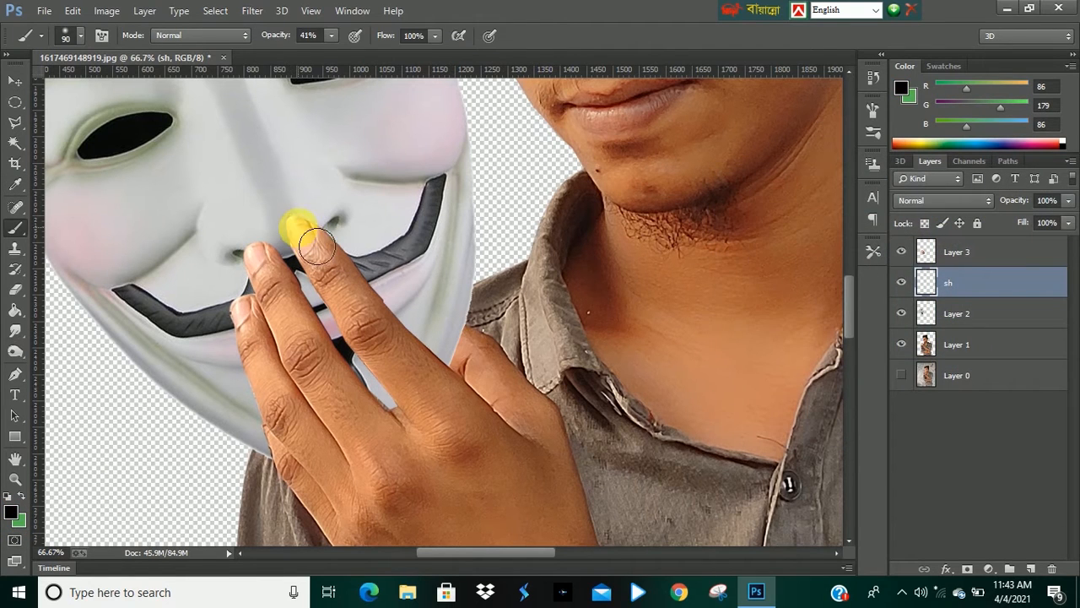
{"action": "mouse_move", "coordinate": [322, 252]}
{"action": "left_mouse_down"}
{"action": "mouse_move", "coordinate": [400, 358]}
{"action": "mouse_move", "coordinate": [442, 343]}
{"action": "mouse_move", "coordinate": [425, 339]}
{"action": "mouse_move", "coordinate": [332, 252]}
{"action": "mouse_move", "coordinate": [435, 399]}
{"action": "mouse_move", "coordinate": [361, 301]}
{"action": "mouse_move", "coordinate": [415, 375]}
{"action": "mouse_move", "coordinate": [427, 385]}
{"action": "mouse_move", "coordinate": [388, 328]}
{"action": "mouse_move", "coordinate": [433, 375]}
{"action": "mouse_move", "coordinate": [357, 275]}
{"action": "mouse_move", "coordinate": [456, 403]}
{"action": "mouse_move", "coordinate": [404, 338]}
{"action": "mouse_move", "coordinate": [345, 307]}
{"action": "mouse_move", "coordinate": [418, 423]}
{"action": "mouse_move", "coordinate": [390, 375]}
{"action": "mouse_move", "coordinate": [434, 432]}
{"action": "mouse_move", "coordinate": [330, 299]}
{"action": "mouse_move", "coordinate": [280, 280]}
{"action": "mouse_move", "coordinate": [309, 347]}
{"action": "mouse_move", "coordinate": [263, 333]}
{"action": "mouse_move", "coordinate": [304, 412]}
{"action": "mouse_move", "coordinate": [276, 380]}
{"action": "mouse_move", "coordinate": [316, 501]}
{"action": "mouse_move", "coordinate": [263, 352]}
{"action": "mouse_move", "coordinate": [274, 365]}
{"action": "mouse_move", "coordinate": [267, 326]}
{"action": "mouse_move", "coordinate": [331, 266]}
{"action": "mouse_move", "coordinate": [399, 361]}
{"action": "mouse_move", "coordinate": [328, 273]}
{"action": "mouse_move", "coordinate": [274, 279]}
{"action": "mouse_move", "coordinate": [325, 381]}
{"action": "mouse_move", "coordinate": [408, 445]}
{"action": "mouse_move", "coordinate": [359, 321]}
{"action": "mouse_move", "coordinate": [404, 371]}
{"action": "mouse_move", "coordinate": [380, 314]}
{"action": "mouse_move", "coordinate": [439, 339]}
{"action": "left_mouse_up"}
{"action": "left_click", "coordinate": [380, 258], "text": "alt"}
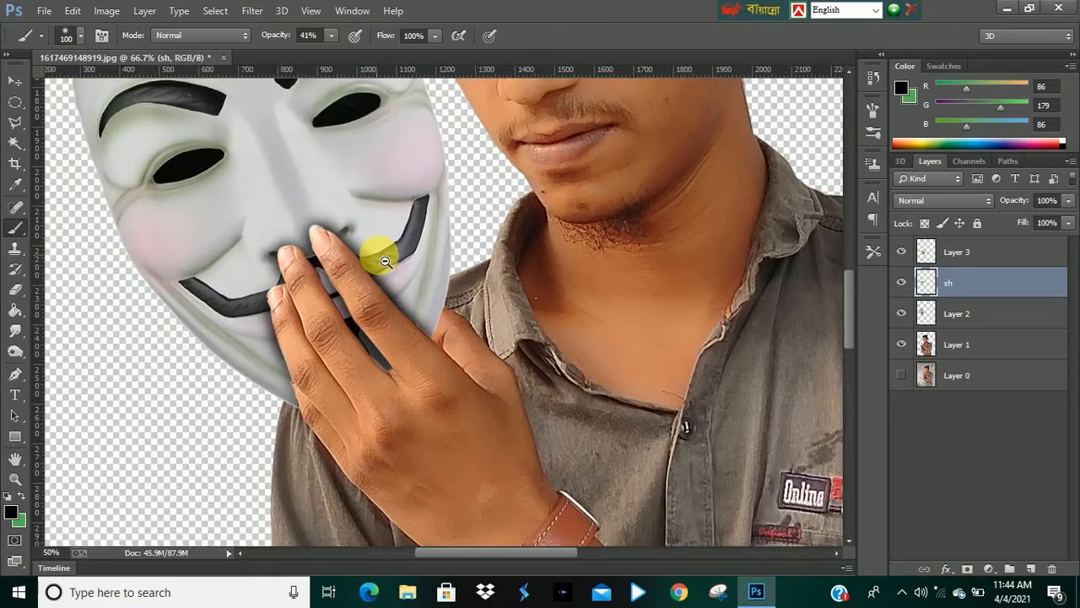
{"action": "left_click", "coordinate": [381, 258], "text": "alt"}
{"action": "left_click", "coordinate": [384, 260], "text": "alt"}
{"action": "left_click", "coordinate": [382, 236], "text": "alt"}
{"action": "left_click", "coordinate": [384, 240], "text": "alt"}
{"action": "left_click", "coordinate": [385, 326]}
Hide and show the sh layer to compare the shadow, and set its opacity to 98%.
{"action": "left_click", "coordinate": [901, 284]}
{"action": "left_click", "coordinate": [901, 284]}
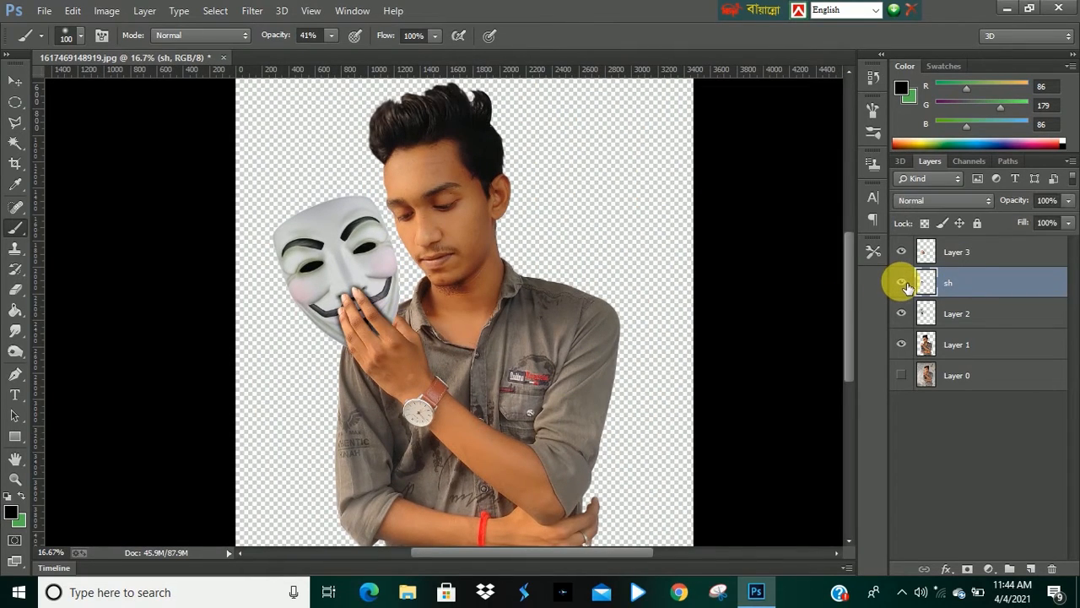
{"action": "left_click", "coordinate": [1070, 223]}
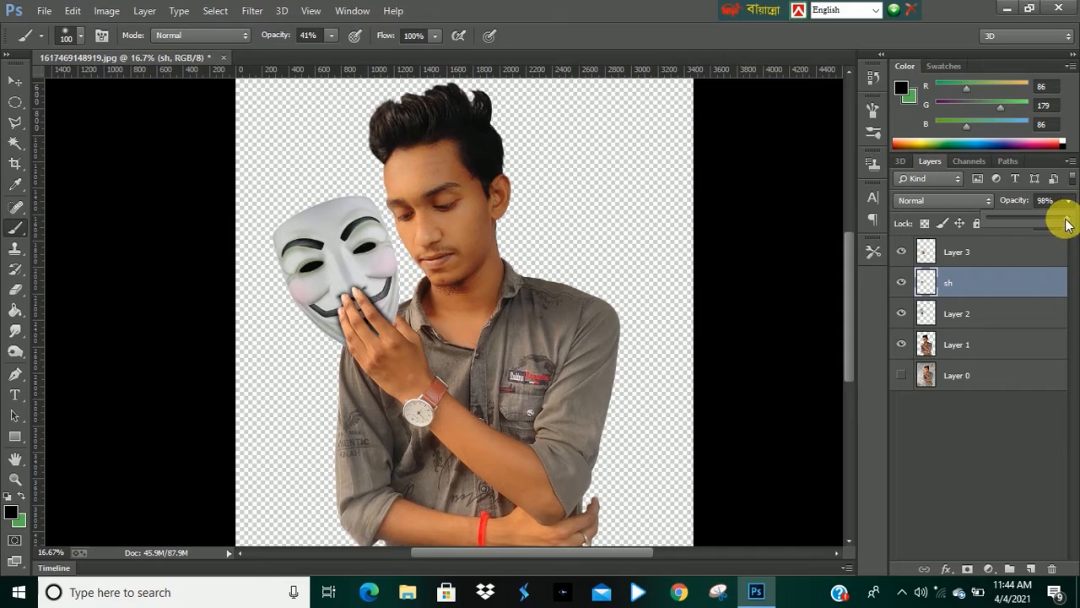
{"action": "left_click", "coordinate": [1029, 443]}
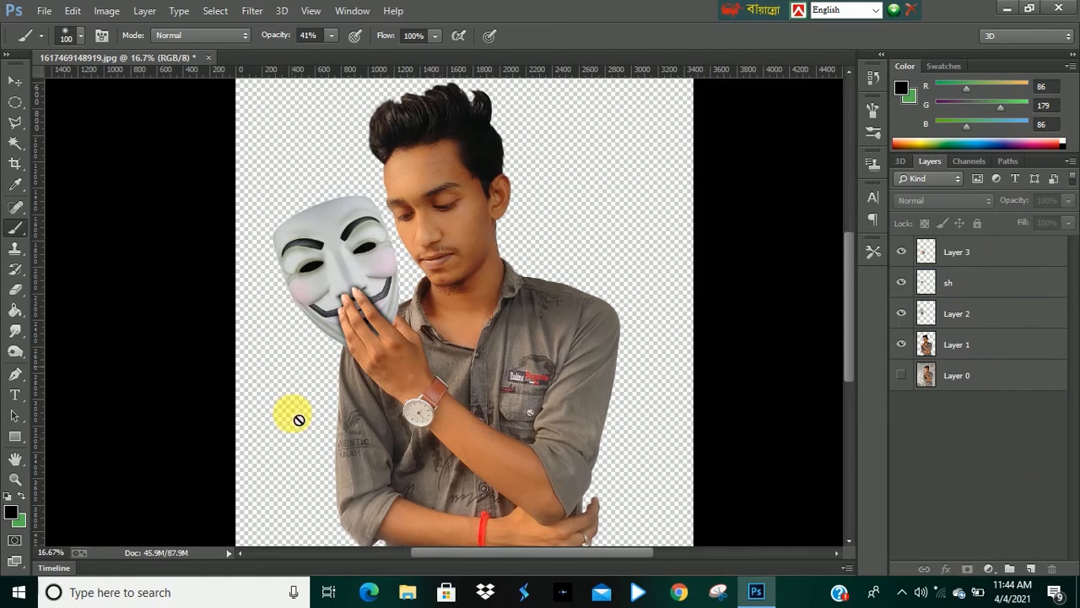
{"action": "scroll", "coordinate": [424, 249], "scroll_direction": "up", "scroll_amount": 3}
{"action": "scroll", "coordinate": [469, 216], "scroll_direction": "down", "scroll_amount": 3}
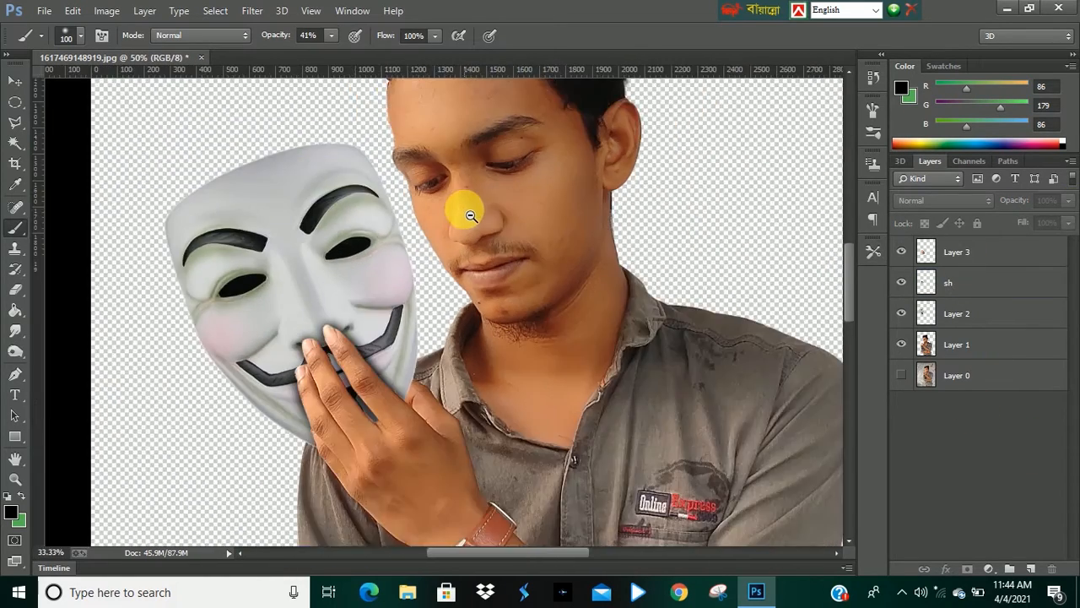
Add a new layer directly beneath Layer 1 and name it back.
{"action": "scroll", "coordinate": [470, 216], "scroll_direction": "down", "scroll_amount": 1}
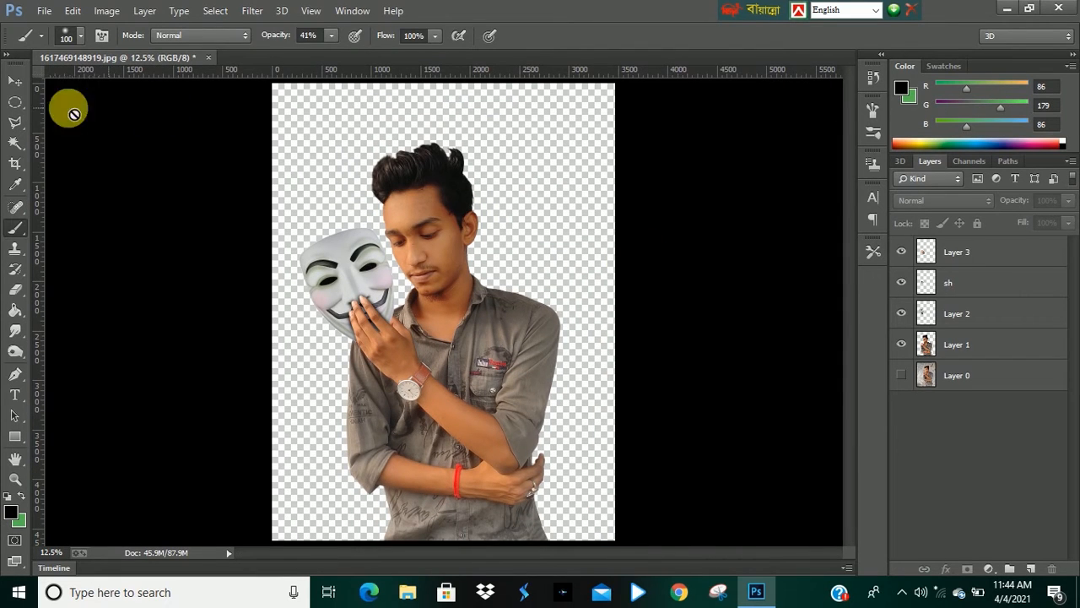
{"action": "left_click", "coordinate": [14, 82]}
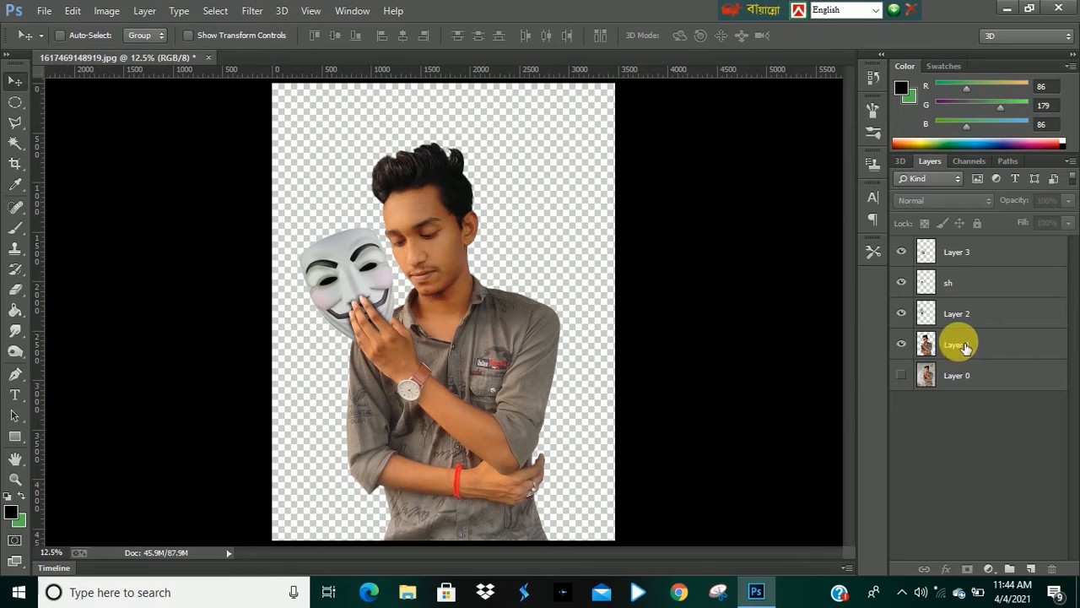
{"action": "left_click", "coordinate": [957, 345]}
{"action": "left_click", "coordinate": [954, 285]}
{"action": "left_click", "coordinate": [936, 255]}
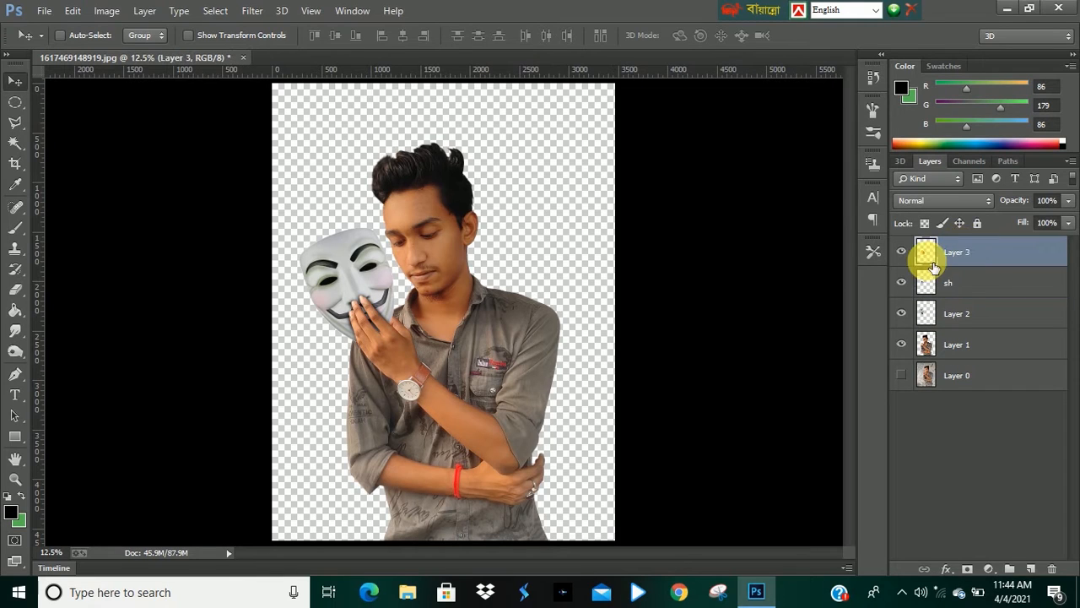
{"action": "left_click", "coordinate": [971, 287]}
{"action": "left_click", "coordinate": [981, 314]}
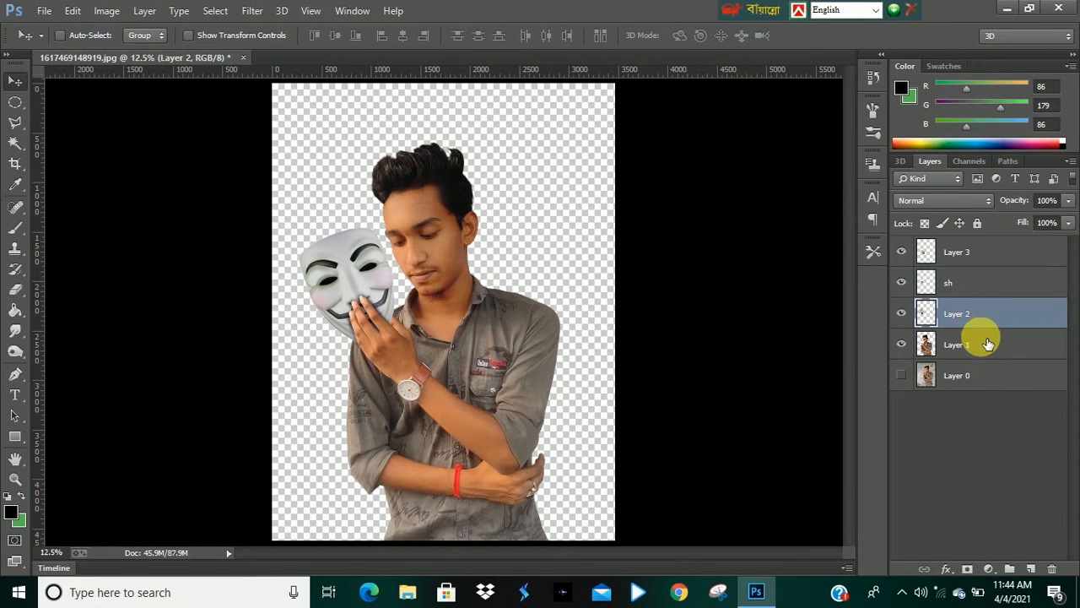
{"action": "left_click", "coordinate": [1029, 568], "text": "ctrl"}
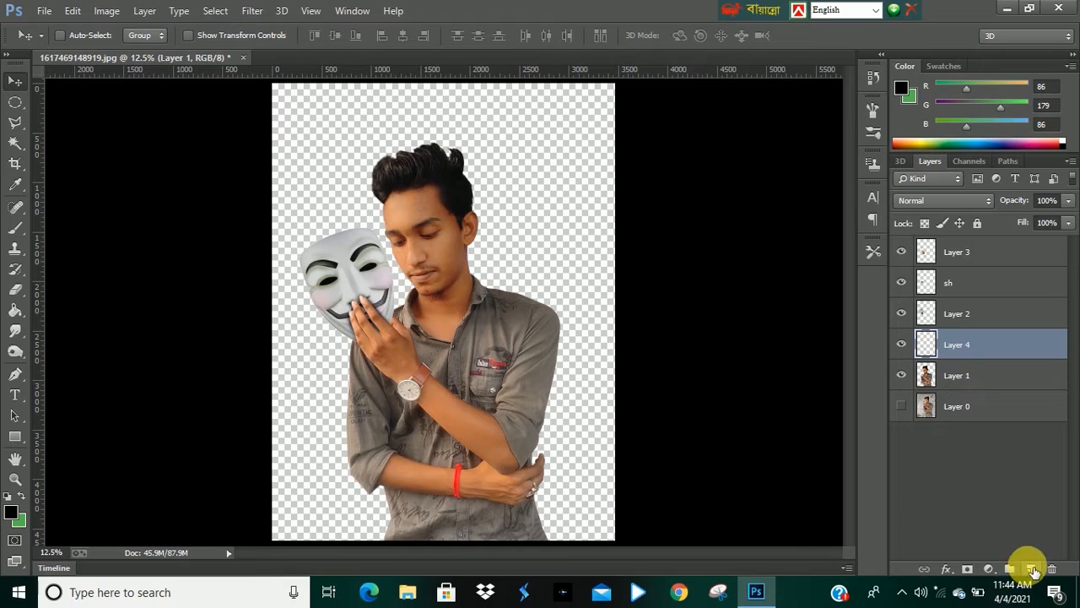
{"action": "left_click_drag", "start_coordinate": [967, 355], "coordinate": [967, 380]}
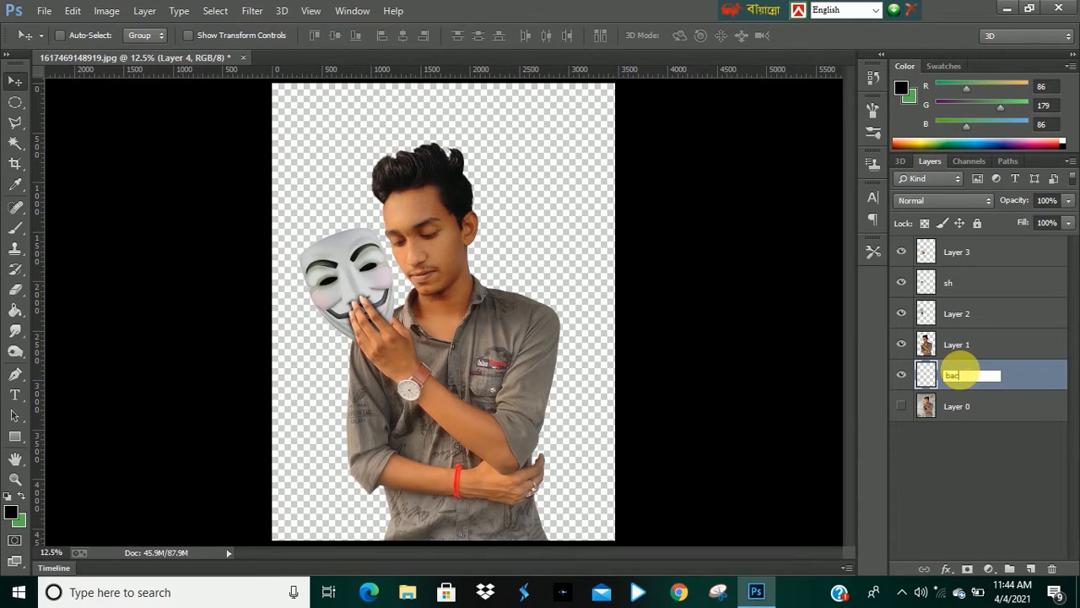
{"action": "key", "text": "Return"}
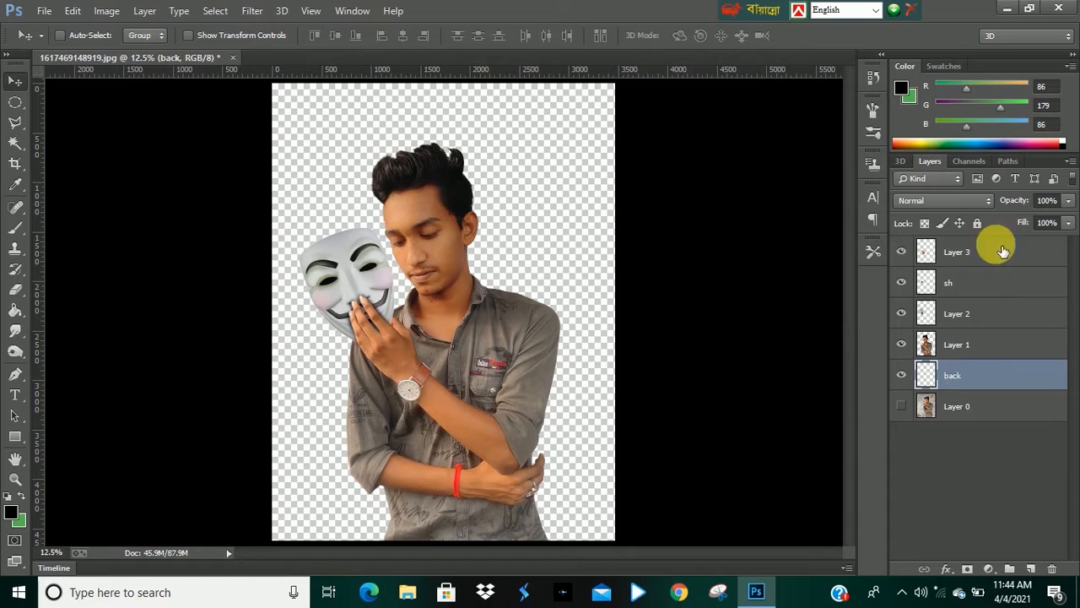
Set the foreground colour to green #00ff7e and fill the back layer with it using the Paint Bucket.
{"action": "left_click", "coordinate": [11, 512]}
{"action": "left_click", "coordinate": [946, 347]}
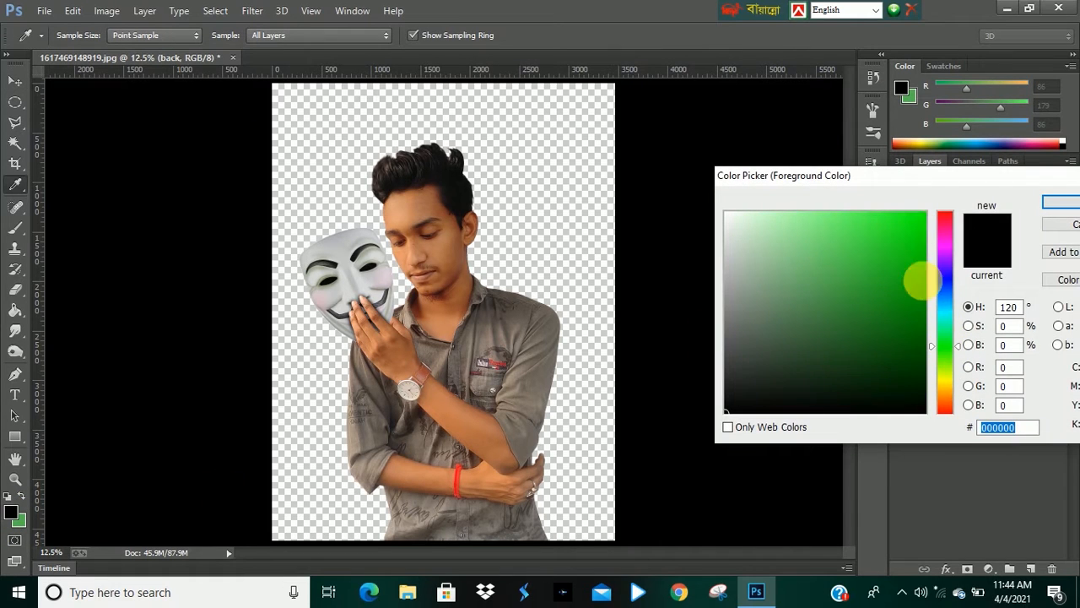
{"action": "left_click_drag", "start_coordinate": [911, 236], "coordinate": [945, 204]}
{"action": "left_click_drag", "start_coordinate": [956, 342], "coordinate": [949, 330]}
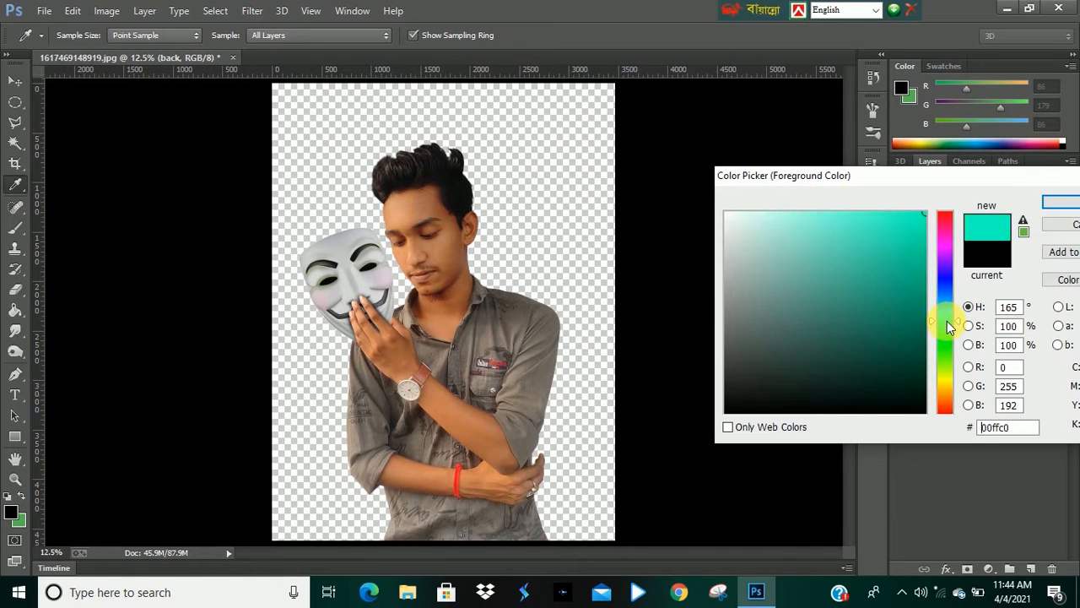
{"action": "left_click_drag", "start_coordinate": [942, 344], "coordinate": [946, 346]}
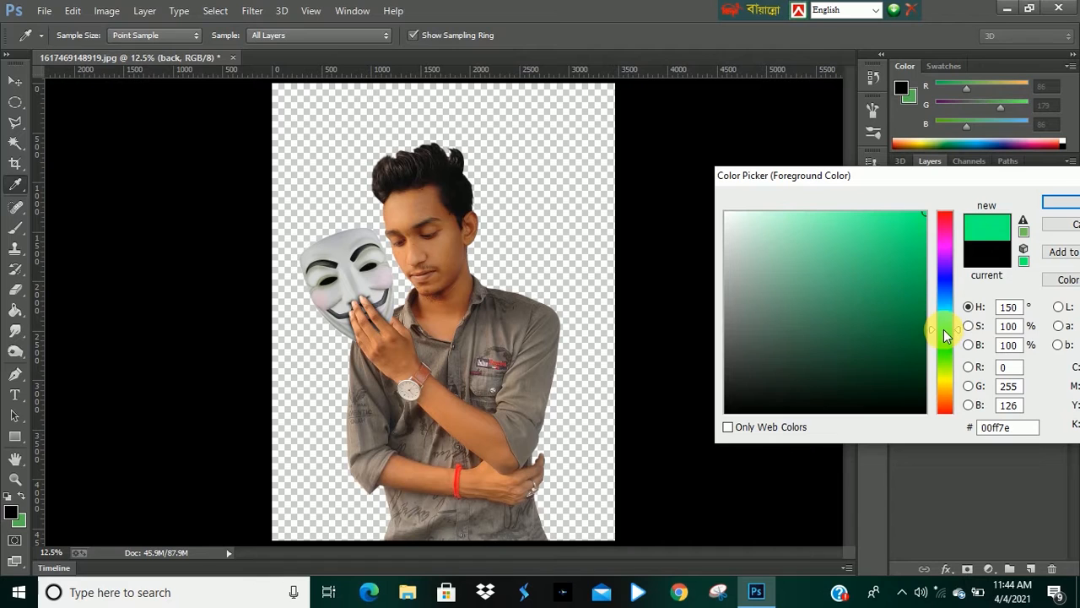
{"action": "left_click", "coordinate": [1061, 206]}
{"action": "key", "text": "v"}
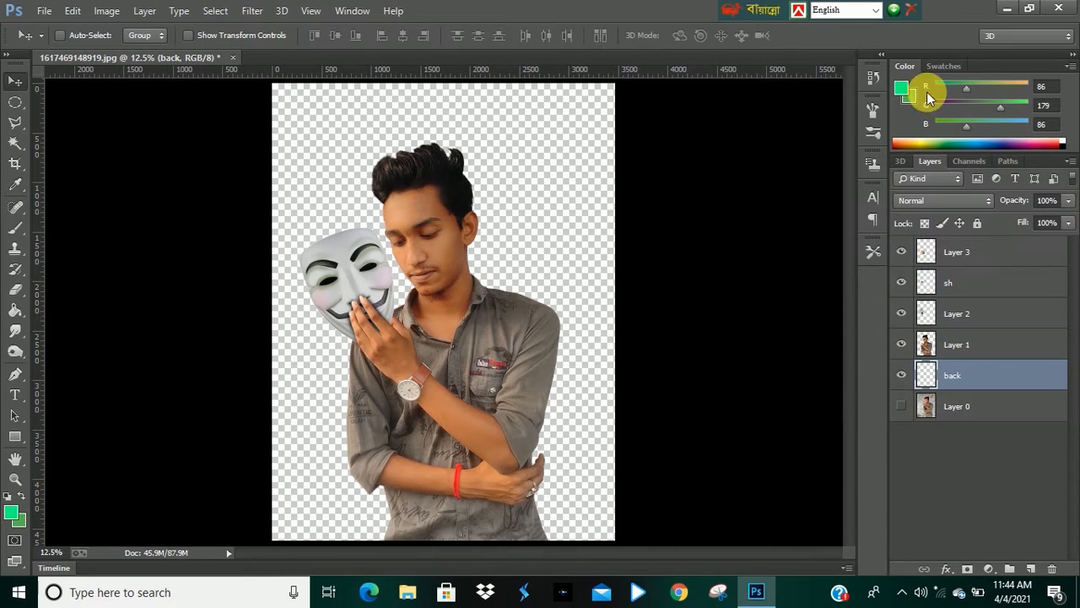
{"action": "left_click", "coordinate": [14, 310]}
{"action": "left_click", "coordinate": [335, 265]}
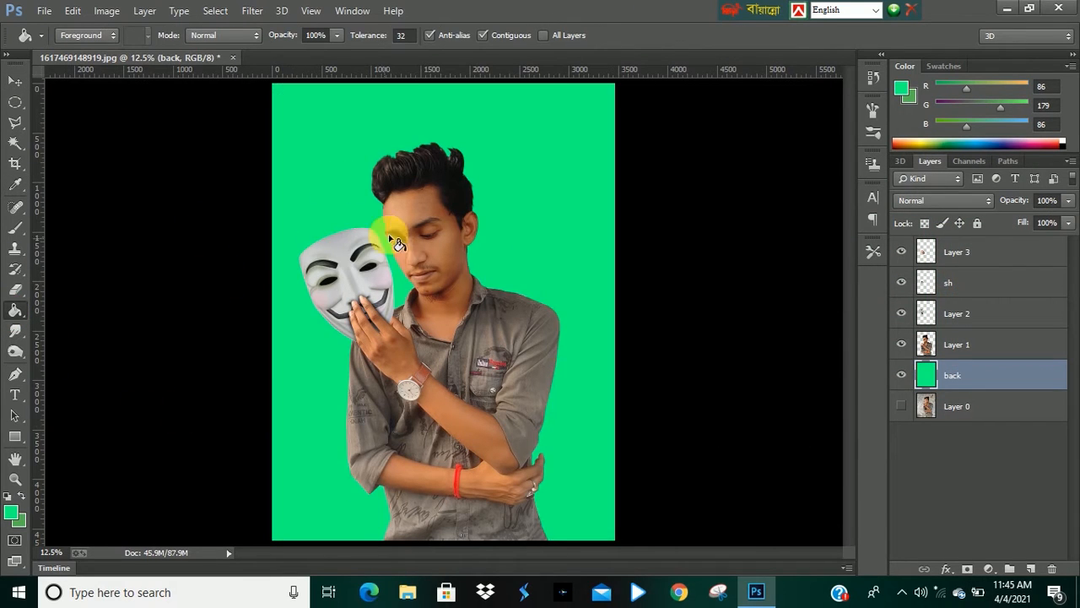
Zoom in and out on the figure to inspect the composite against the green background.
{"action": "left_click", "coordinate": [13, 84]}
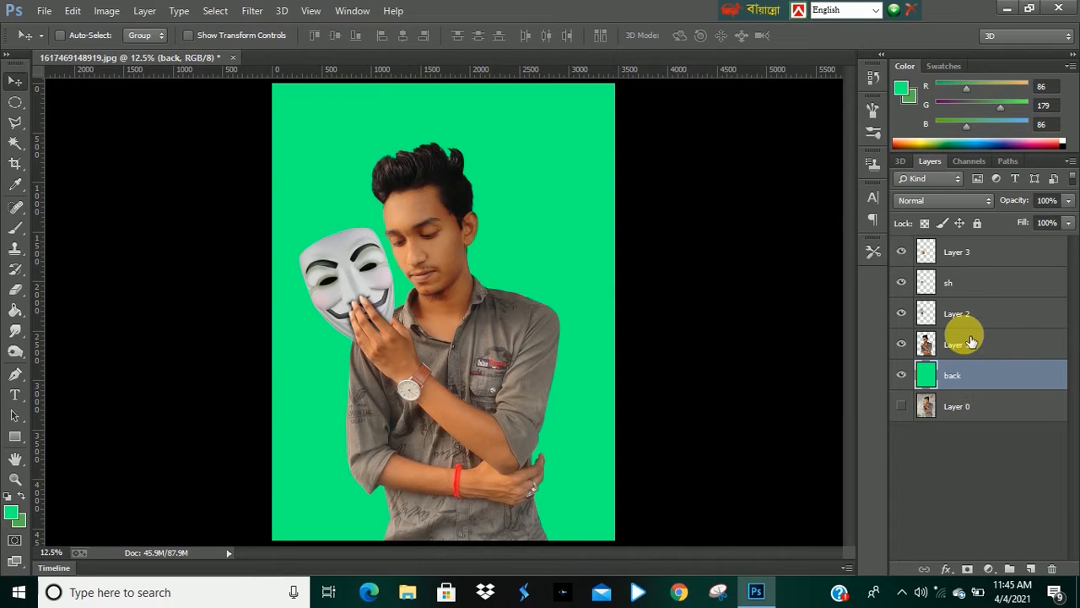
{"action": "left_click", "coordinate": [437, 275], "text": "alt"}
{"action": "left_click", "coordinate": [433, 331], "text": "ctrl"}
{"action": "left_click", "coordinate": [411, 254], "text": "ctrl"}
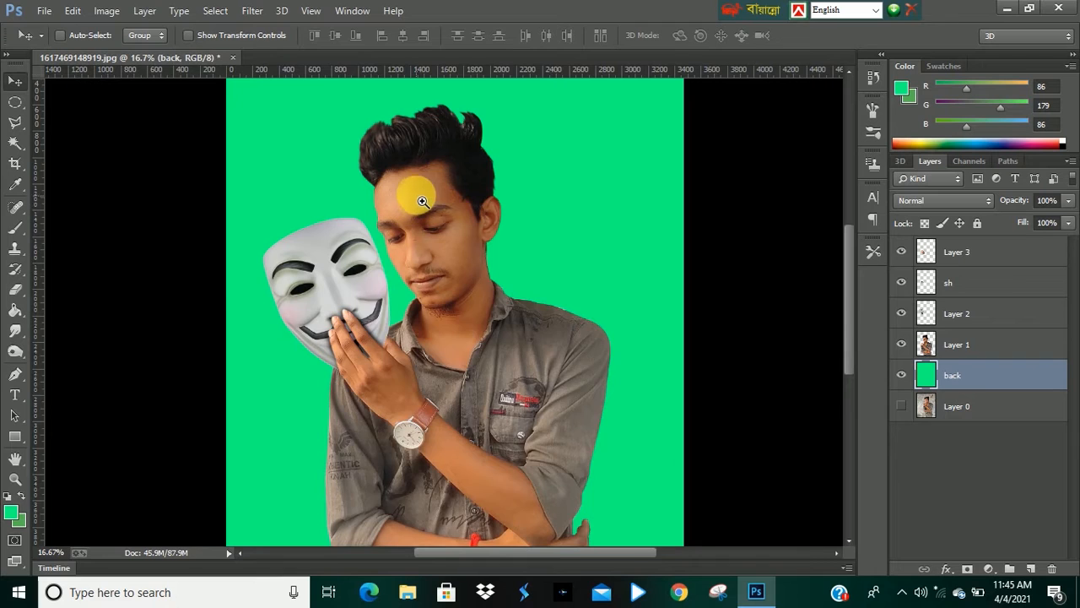
{"action": "left_click", "coordinate": [417, 196], "text": "ctrl"}
{"action": "left_click", "coordinate": [430, 218], "text": "ctrl"}
{"action": "left_click", "coordinate": [420, 268], "text": "alt"}
{"action": "left_click", "coordinate": [414, 253], "text": "alt"}
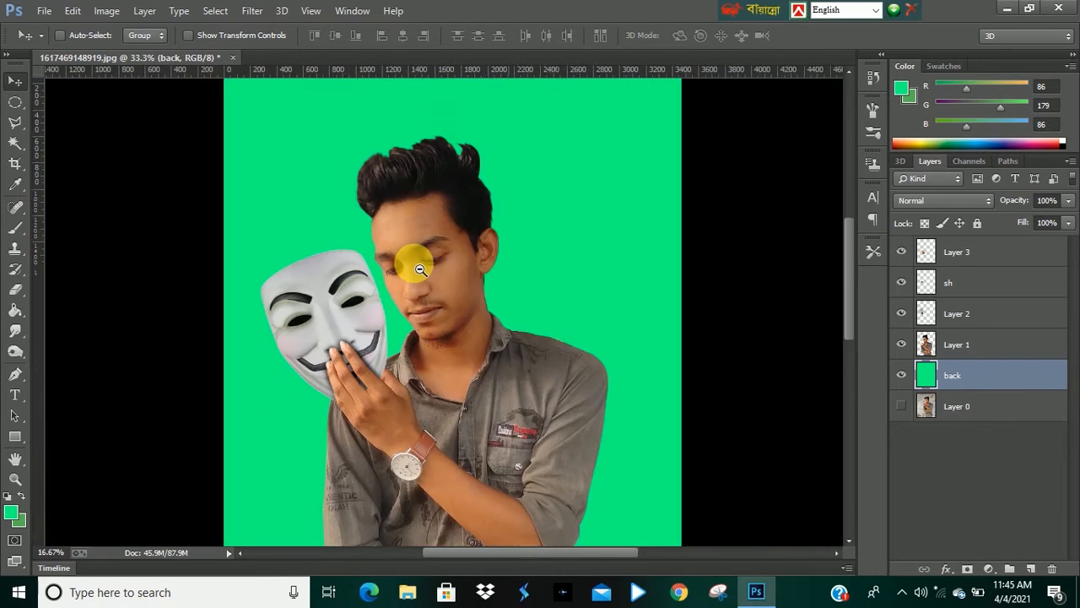
{"action": "left_click", "coordinate": [437, 285], "text": "alt"}
{"action": "left_click", "coordinate": [465, 293], "text": "alt"}
{"action": "left_click", "coordinate": [455, 298]}
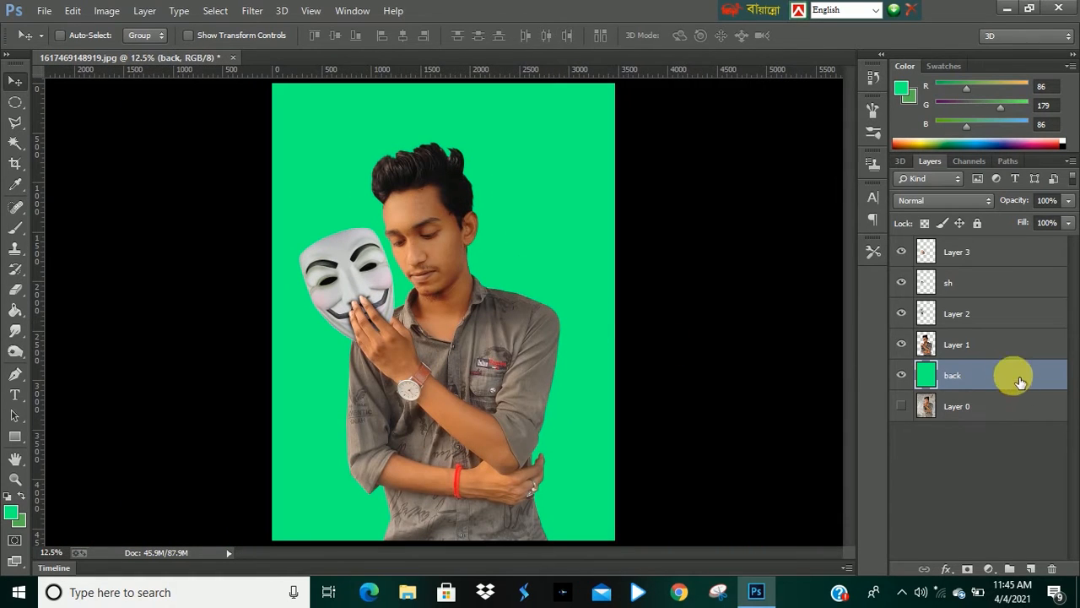
Create another new layer beneath Layer 1 and name it sh.
{"action": "left_click", "coordinate": [966, 344]}
{"action": "left_click", "coordinate": [1031, 570]}
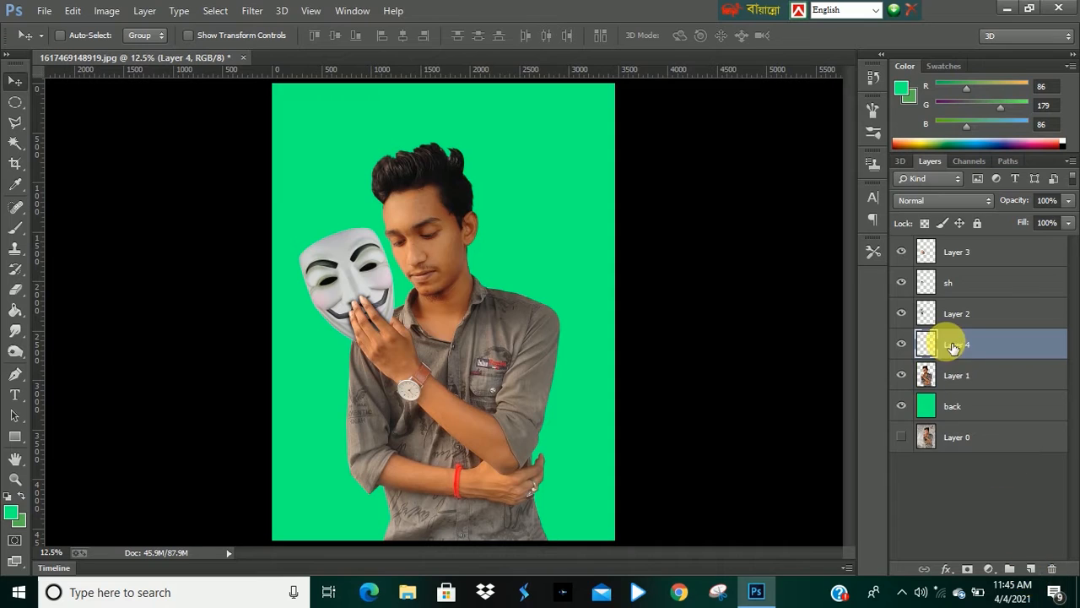
{"action": "left_click_drag", "start_coordinate": [962, 348], "coordinate": [963, 394]}
{"action": "double_click", "coordinate": [957, 376]}
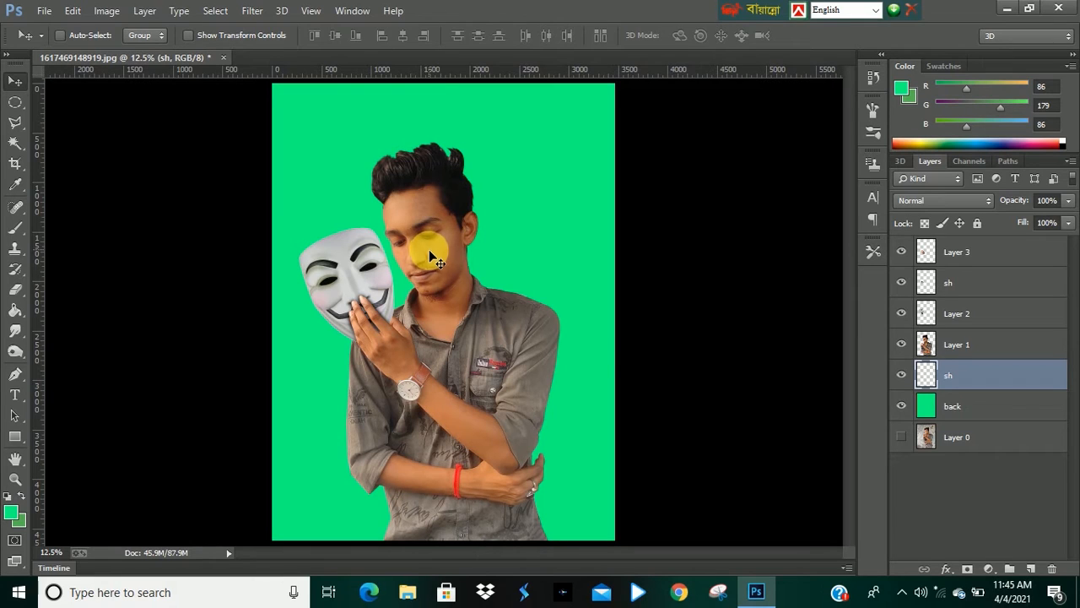
Duplicate Layer 1 and place the copy directly beneath it.
{"action": "left_click", "coordinate": [979, 348]}
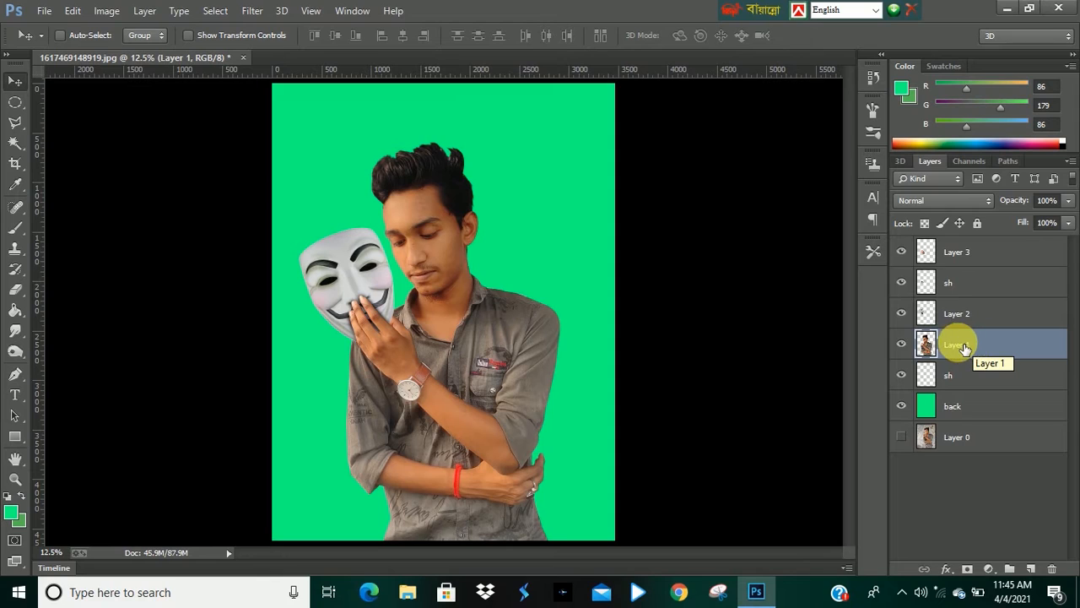
{"action": "key", "text": "alt"}
{"action": "left_click_drag", "start_coordinate": [967, 350], "coordinate": [965, 364]}
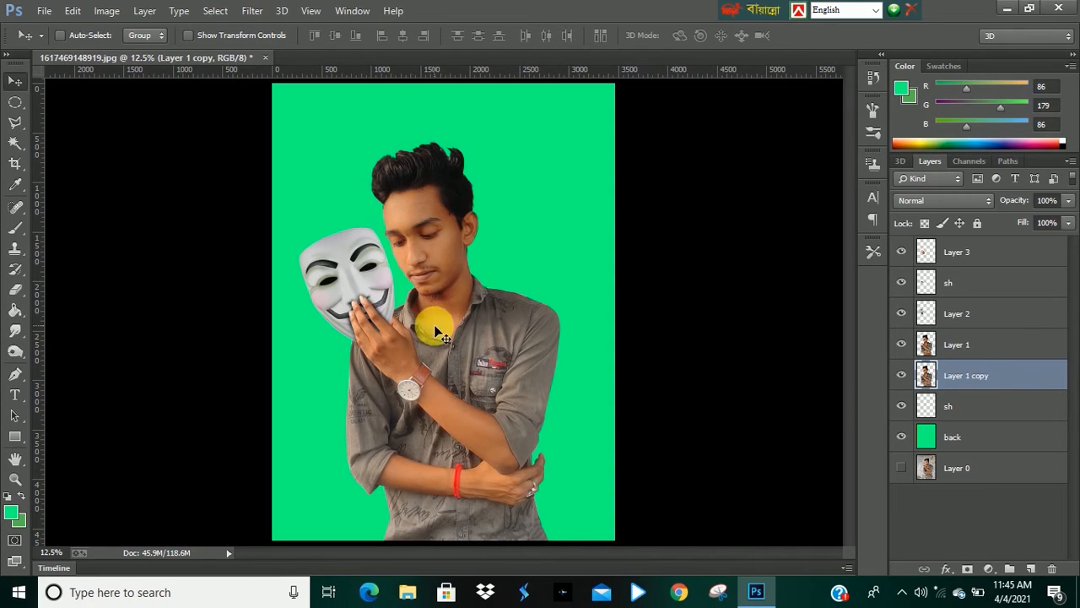
Scale Layer 1 copy up slightly to about 107% with Free Transform.
{"action": "key", "text": "ctrl+t"}
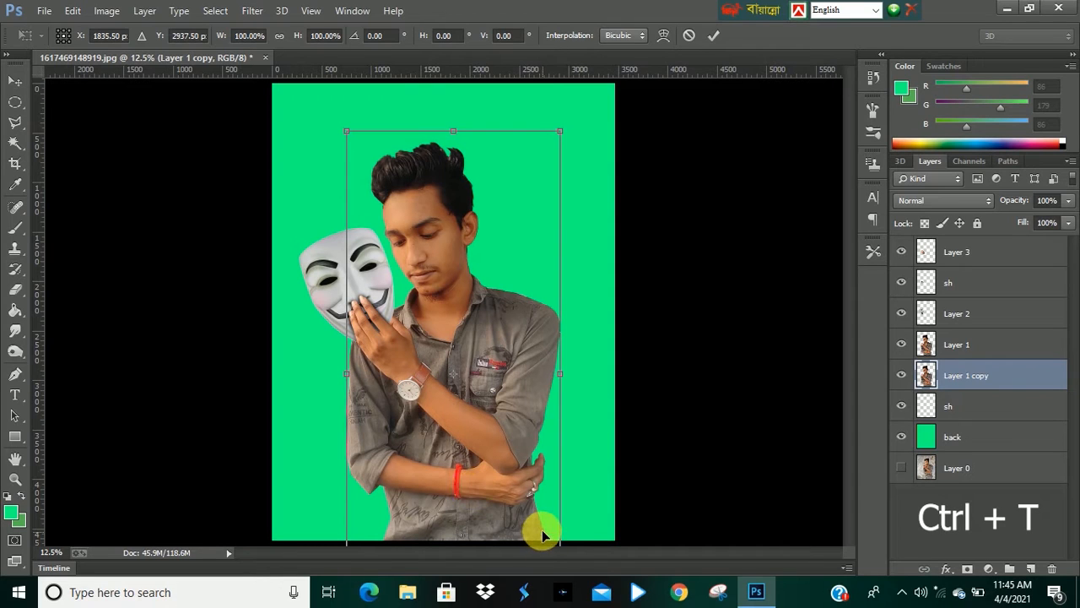
{"action": "key", "text": "ctrl+minus"}
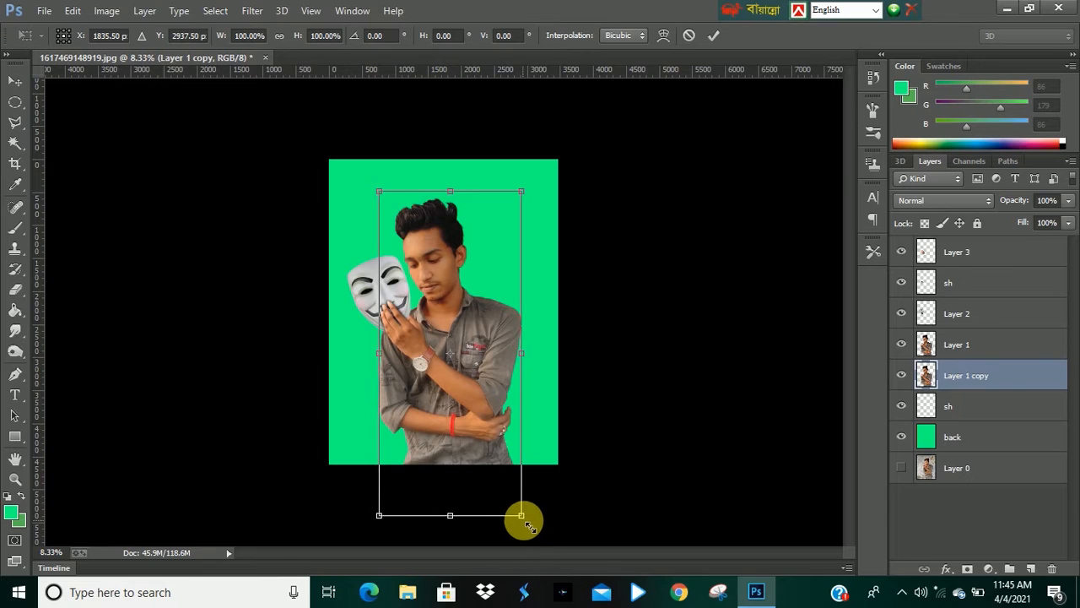
{"action": "left_click_drag", "start_coordinate": [529, 527], "coordinate": [536, 532]}
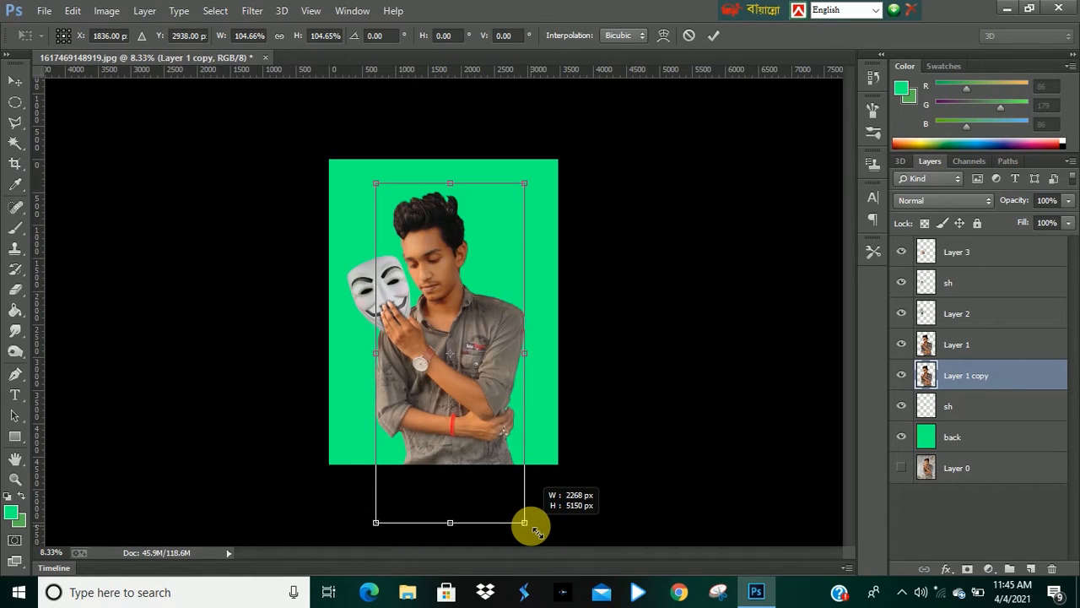
{"action": "left_click_drag", "start_coordinate": [536, 531], "coordinate": [535, 525]}
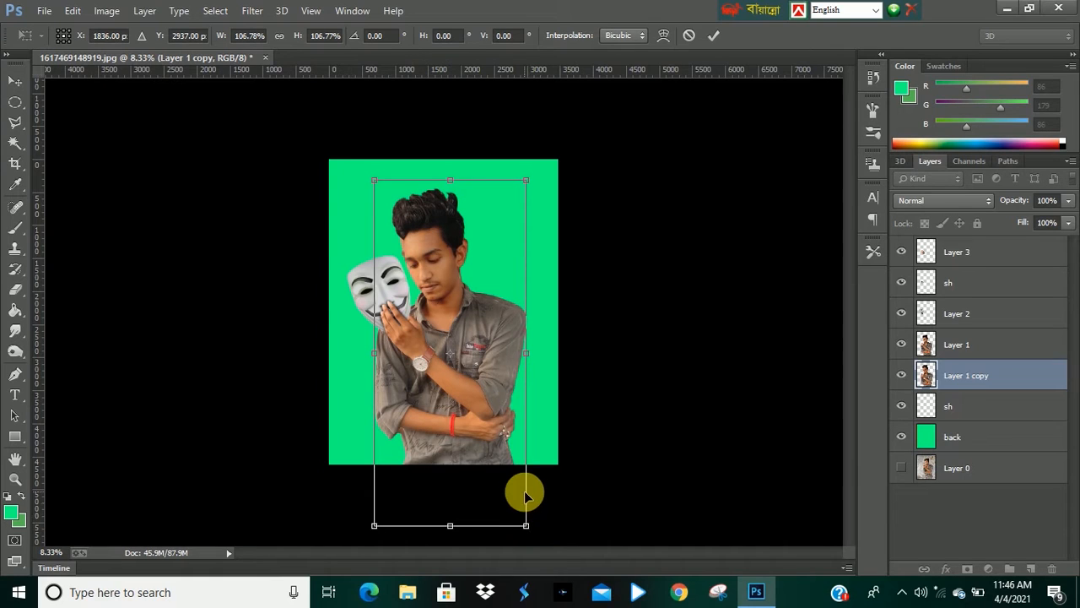
{"action": "key", "text": "Return"}
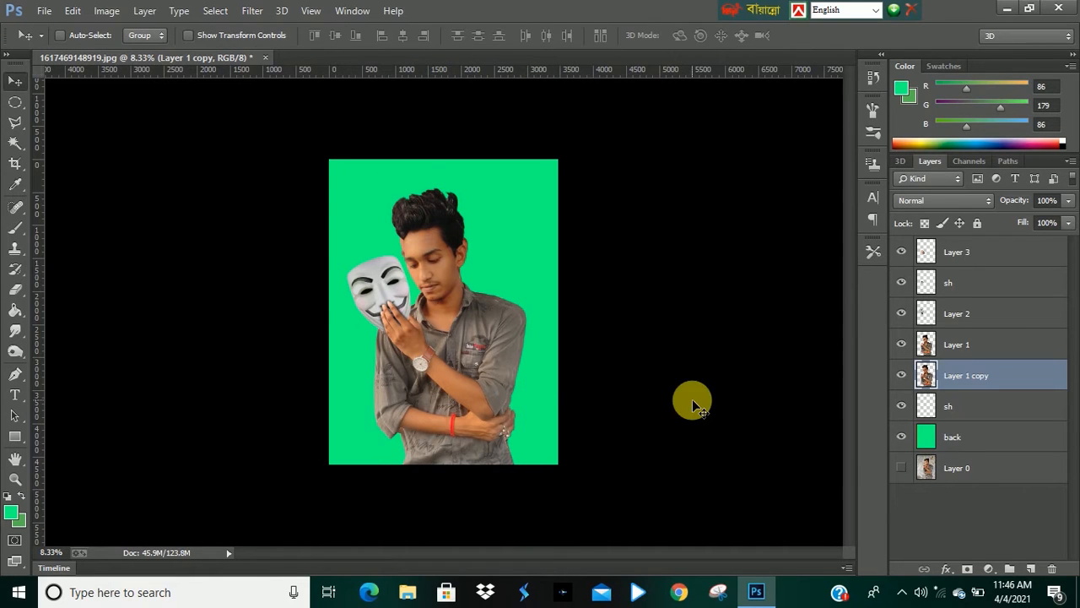
Darken Layer 1 copy into a black silhouette with a Curves adjustment.
{"action": "key", "text": "ctrl+m"}
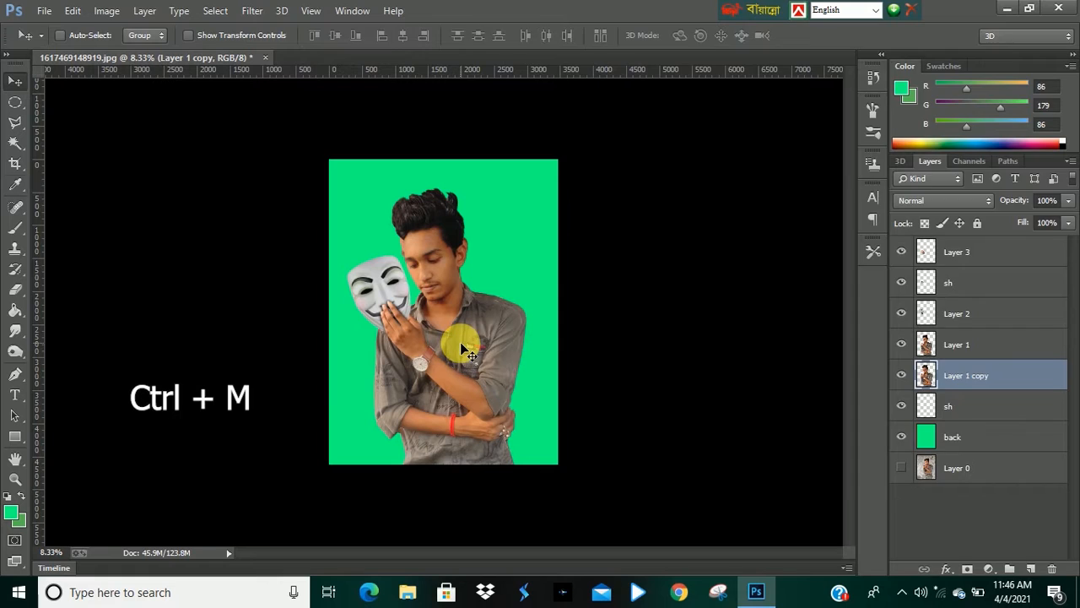
{"action": "left_click_drag", "start_coordinate": [832, 236], "coordinate": [934, 327]}
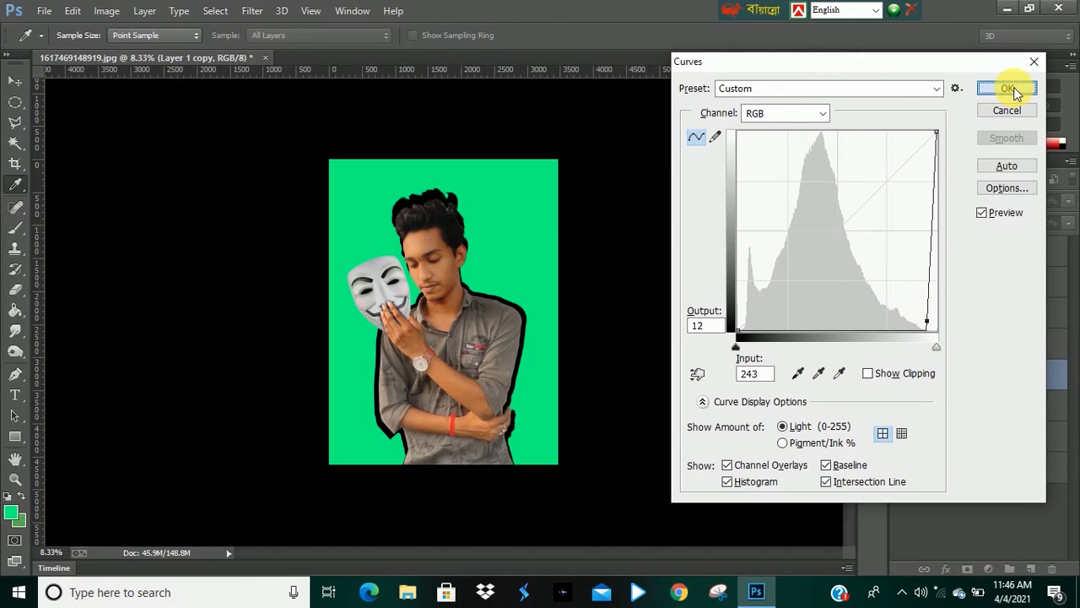
{"action": "left_click", "coordinate": [1007, 88]}
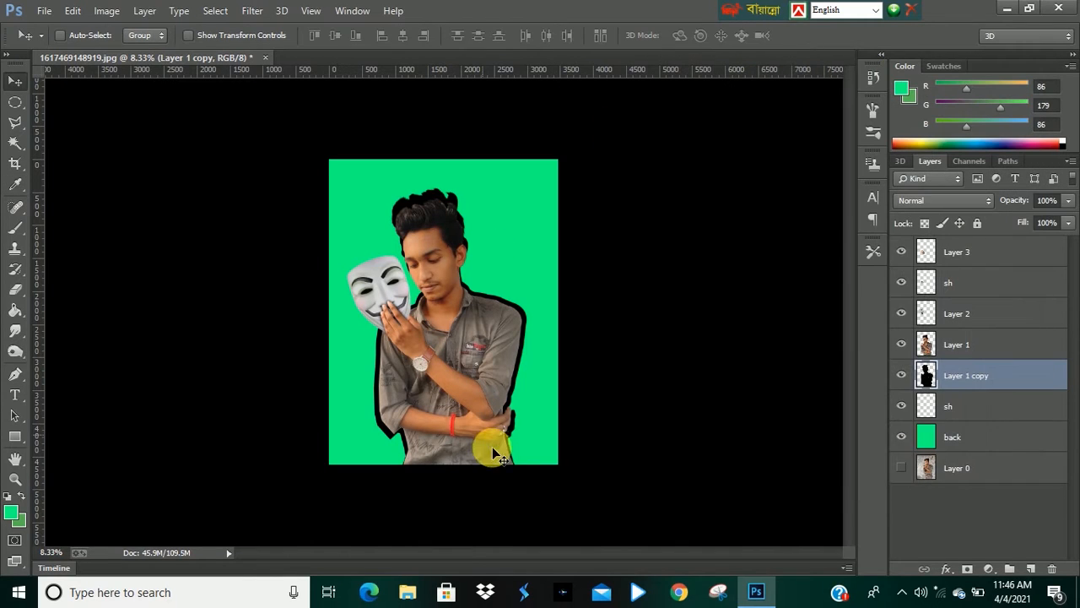
Try the Overlay blend mode on Layer 1 copy, then revert it to Normal.
{"action": "left_click", "coordinate": [976, 201]}
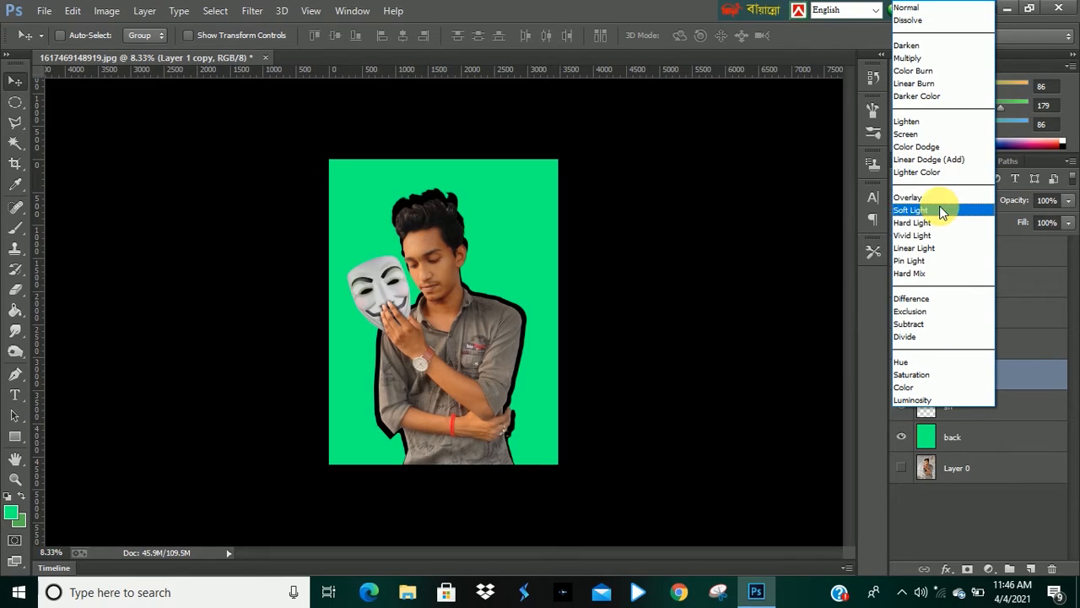
{"action": "left_click", "coordinate": [937, 197]}
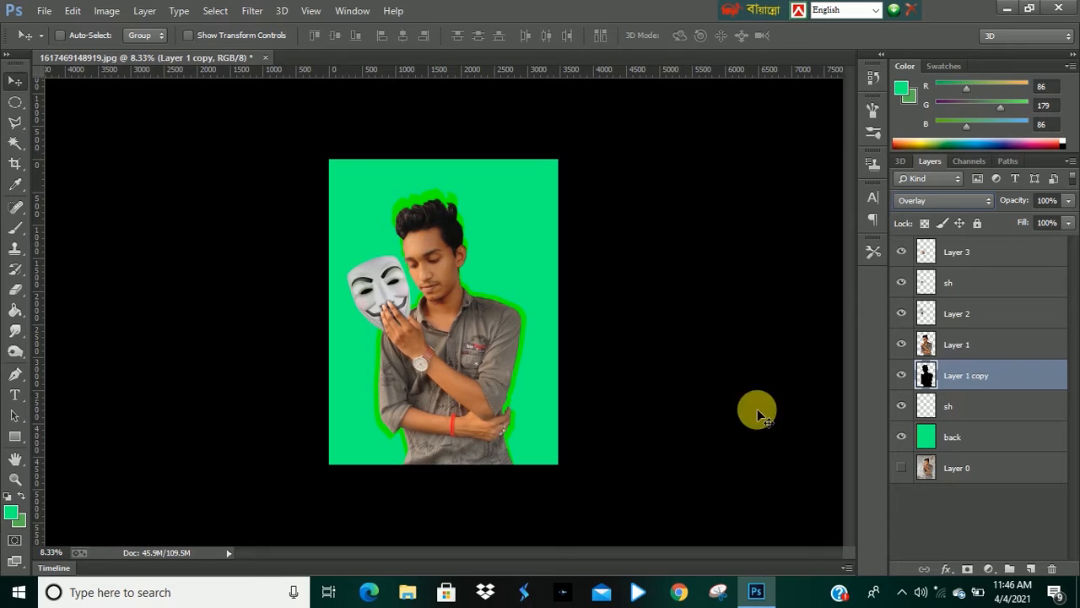
{"action": "left_click", "coordinate": [968, 199]}
{"action": "left_click", "coordinate": [911, 10]}
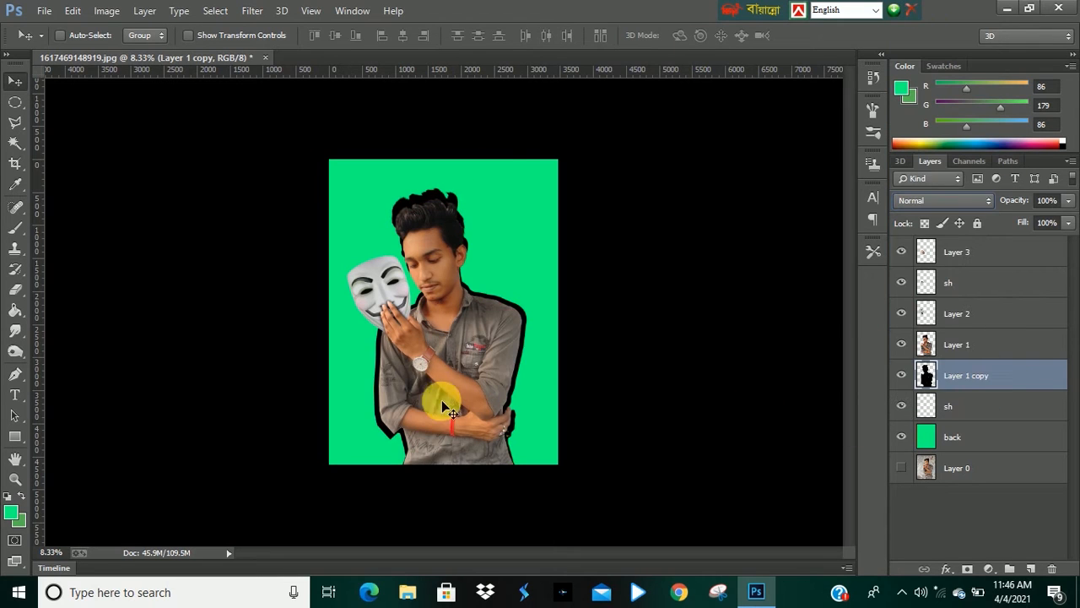
Set Layer 1 copy's opacity to 51%.
{"action": "key", "text": "ctrl+plus"}
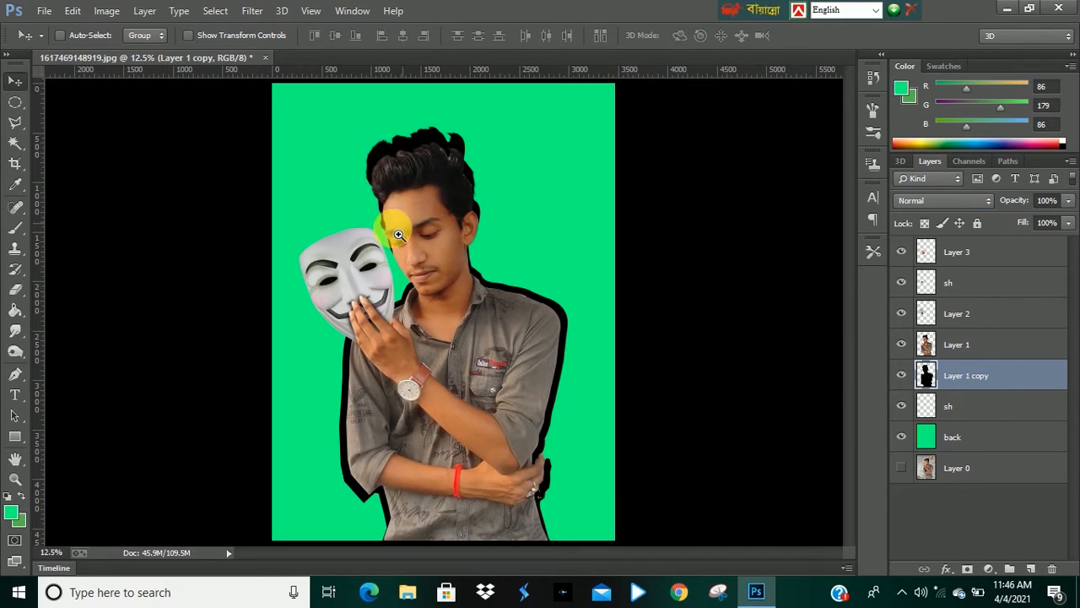
{"action": "left_click", "coordinate": [1068, 200]}
{"action": "left_click_drag", "start_coordinate": [1050, 219], "coordinate": [1029, 216]}
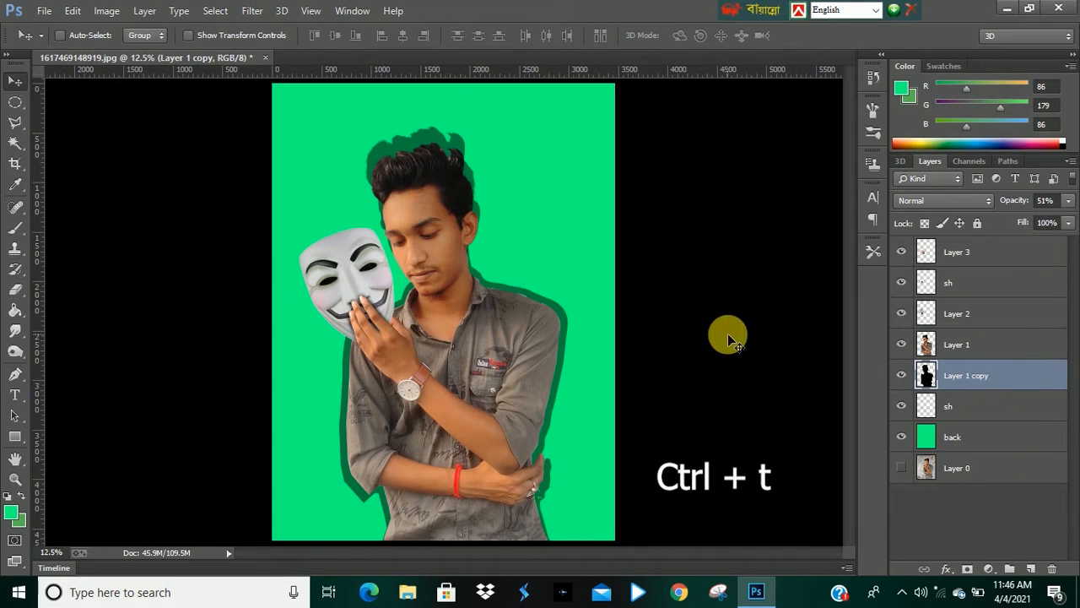
Offset the Layer 1 copy shadow slightly right and upward and scale it to about 96% with Free Transform.
{"action": "key", "text": "ctrl+t"}
{"action": "key", "text": "Down"}
{"action": "key", "text": "Down"}
{"action": "key", "text": "Down"}
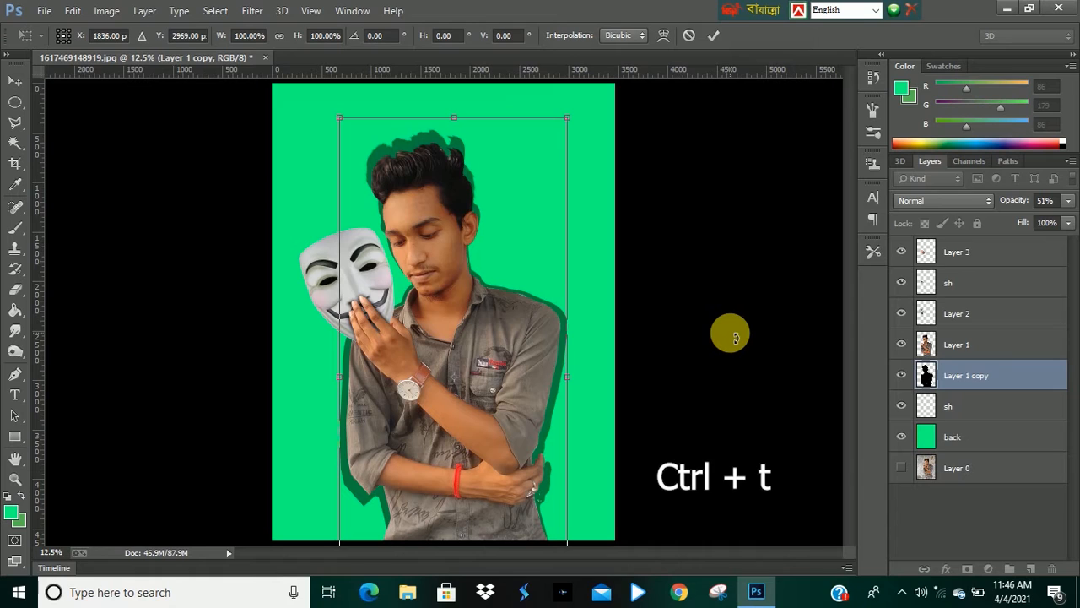
{"action": "key", "text": "Up"}
{"action": "key", "text": "Right"}
{"action": "key", "text": "Right"}
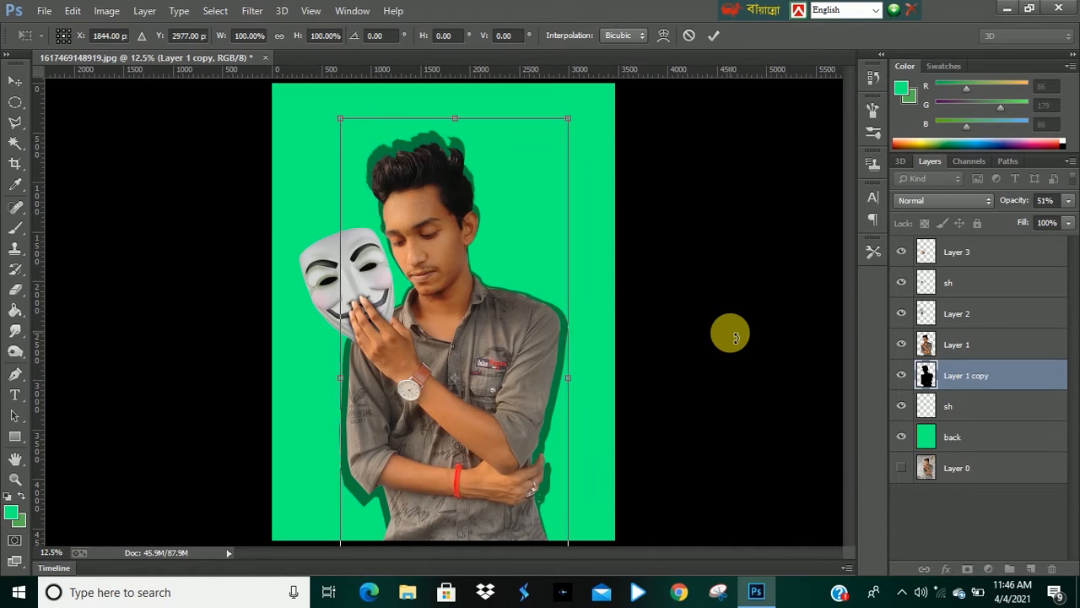
{"action": "key", "text": "Left"}
{"action": "key", "text": "Right"}
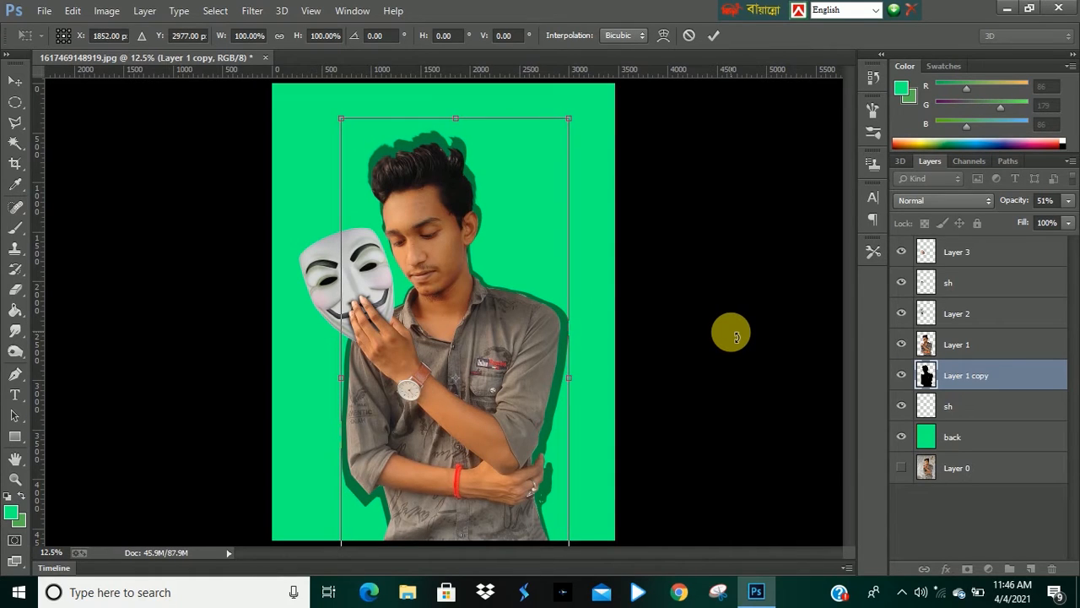
{"action": "key", "text": "Up"}
{"action": "key", "text": "Right"}
{"action": "key", "text": "Right"}
{"action": "key", "text": "Right"}
{"action": "key", "text": "Right"}
{"action": "key", "text": "Right"}
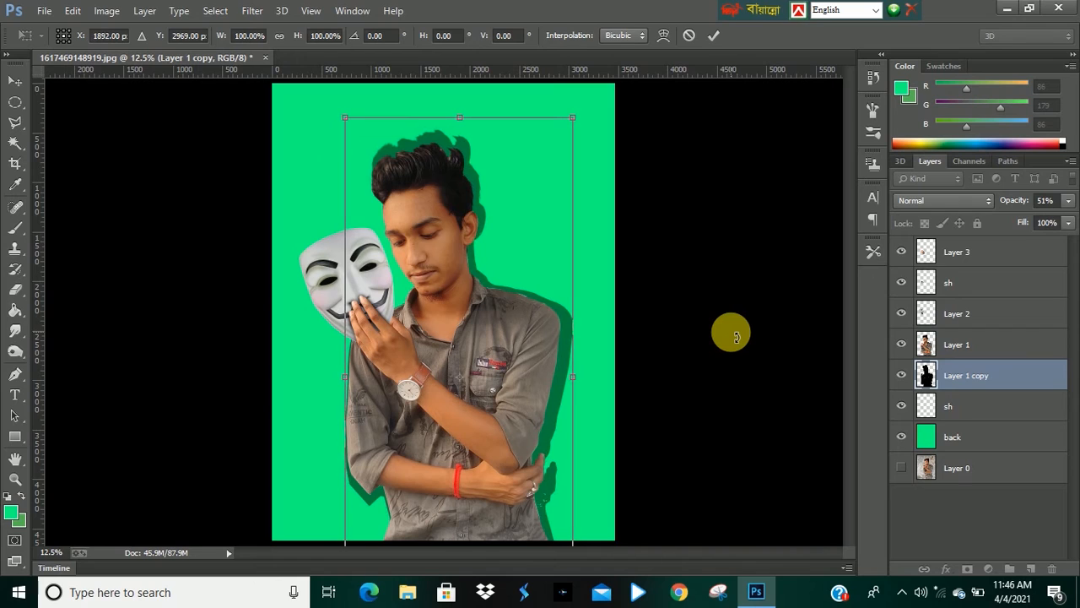
{"action": "key", "text": "Right"}
{"action": "key", "text": "Up"}
{"action": "key", "text": "Up"}
{"action": "key", "text": "Up"}
{"action": "key", "text": "Up"}
{"action": "key", "text": "Right"}
{"action": "key", "text": "Up"}
{"action": "key", "text": "Up"}
{"action": "key", "text": "Right"}
{"action": "key", "text": "Right"}
{"action": "key", "text": "Down"}
{"action": "key", "text": "Down"}
{"action": "key", "text": "Right"}
{"action": "key", "text": "Right"}
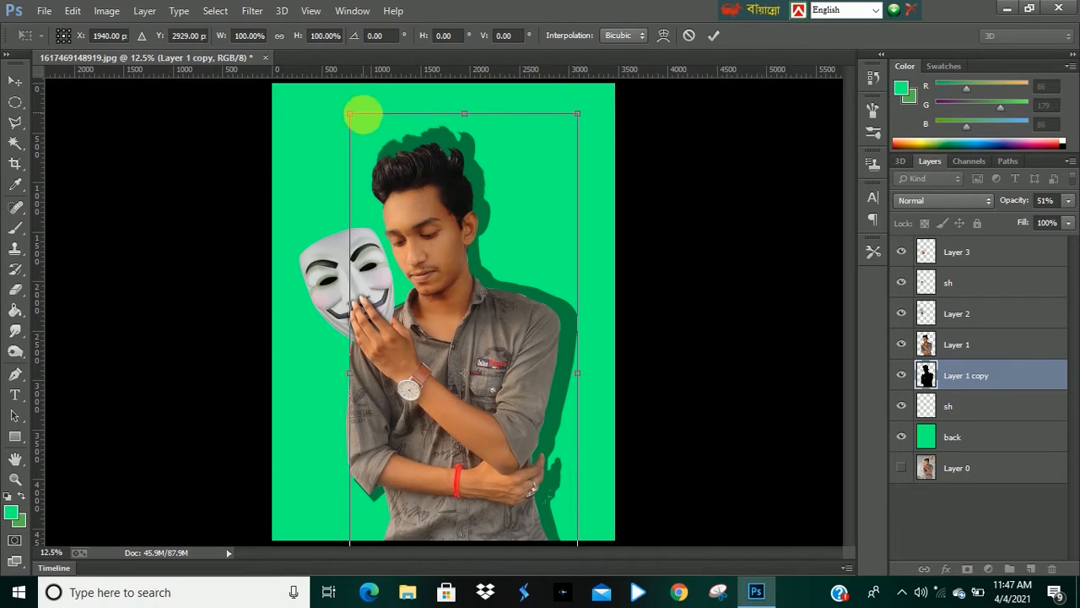
{"action": "left_click_drag", "start_coordinate": [348, 114], "coordinate": [355, 123]}
{"action": "key", "text": "Up"}
{"action": "key", "text": "Up"}
{"action": "key", "text": "Up"}
{"action": "key", "text": "Up"}
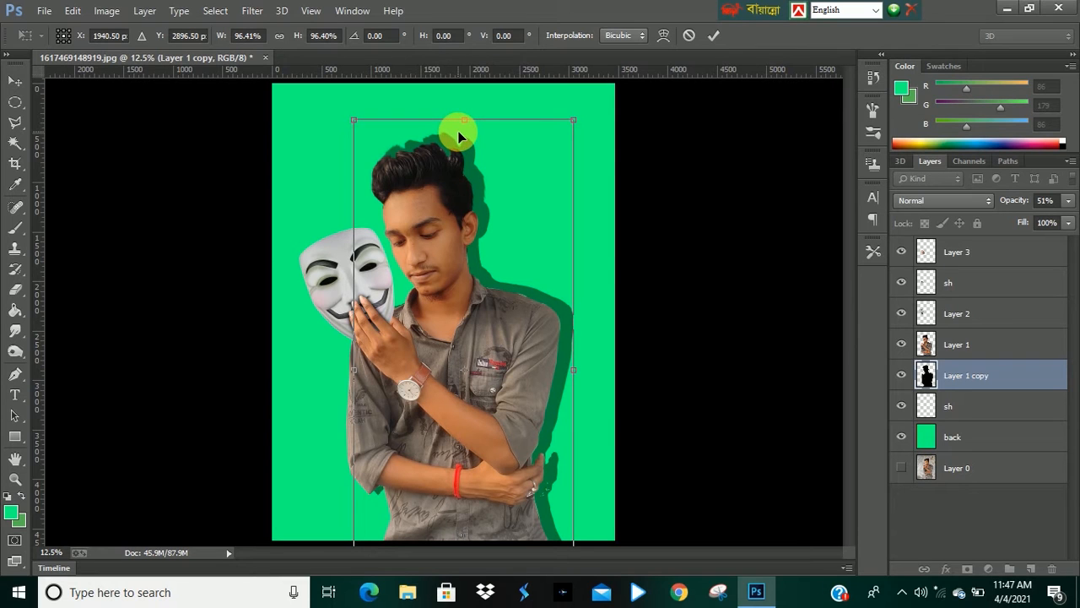
{"action": "key", "text": "Return"}
Apply a Gaussian Blur with a 55 pixel radius to Layer 1 copy.
{"action": "left_click", "coordinate": [250, 10]}
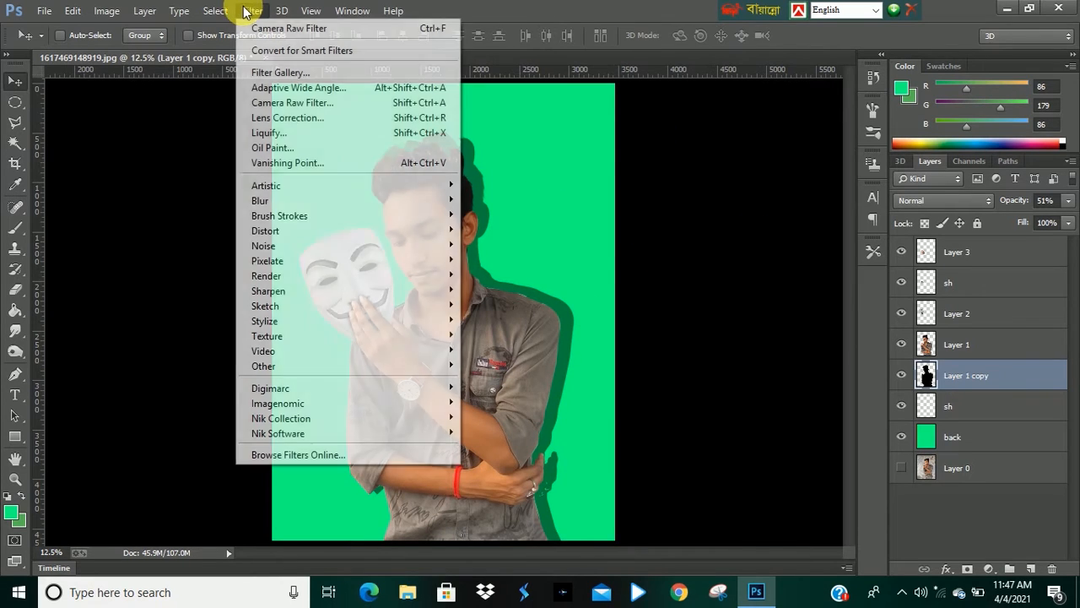
{"action": "mouse_move", "coordinate": [309, 204]}
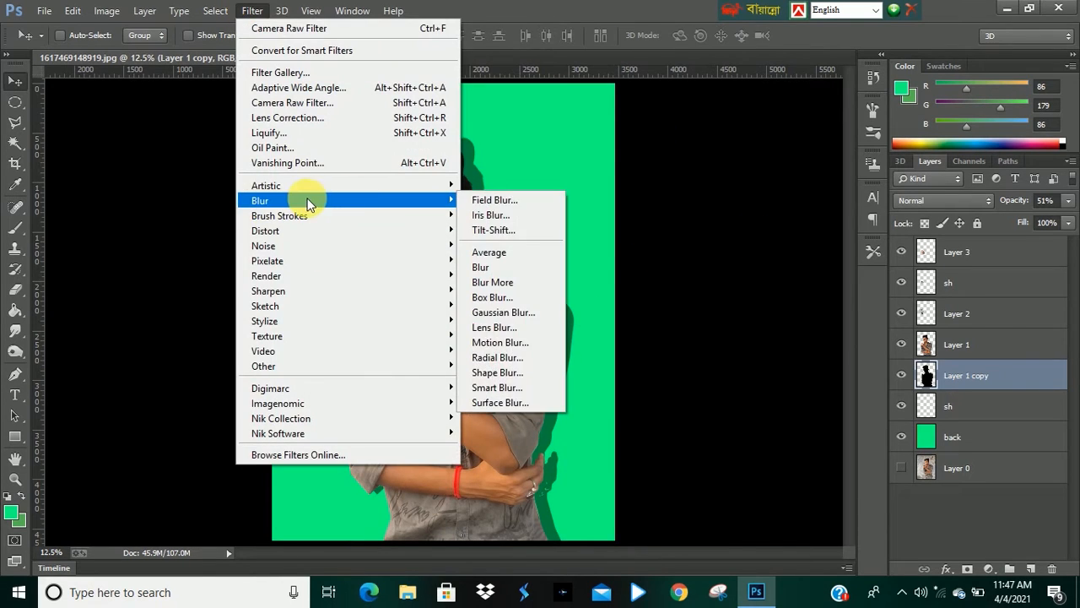
{"action": "left_click", "coordinate": [529, 318]}
{"action": "left_click_drag", "start_coordinate": [765, 339], "coordinate": [784, 338]}
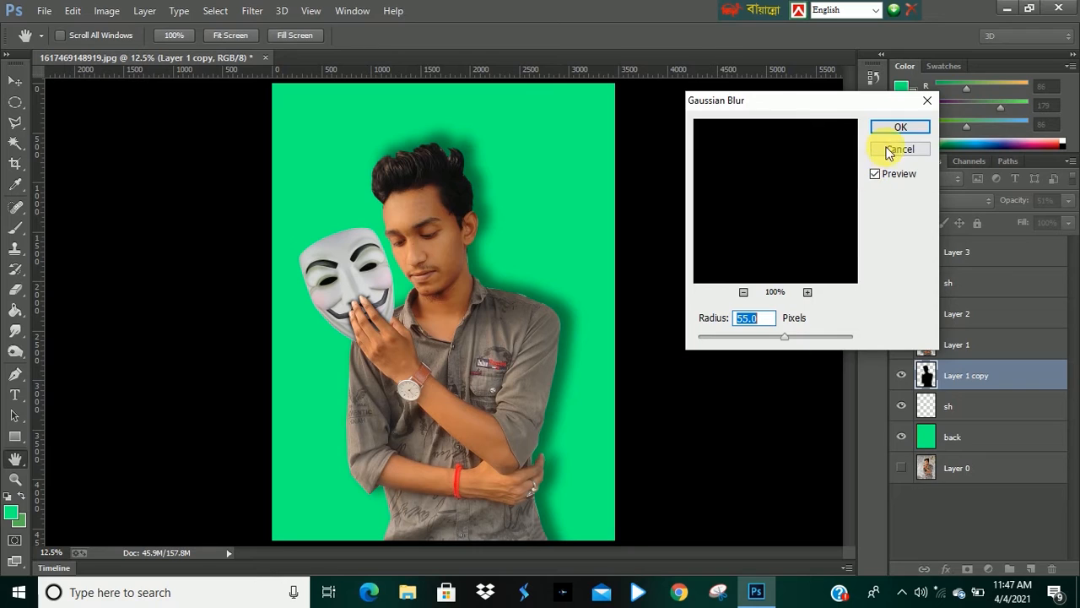
{"action": "left_click", "coordinate": [903, 127]}
Set Layer 1 copy's opacity to 57%.
{"action": "left_click", "coordinate": [1068, 200]}
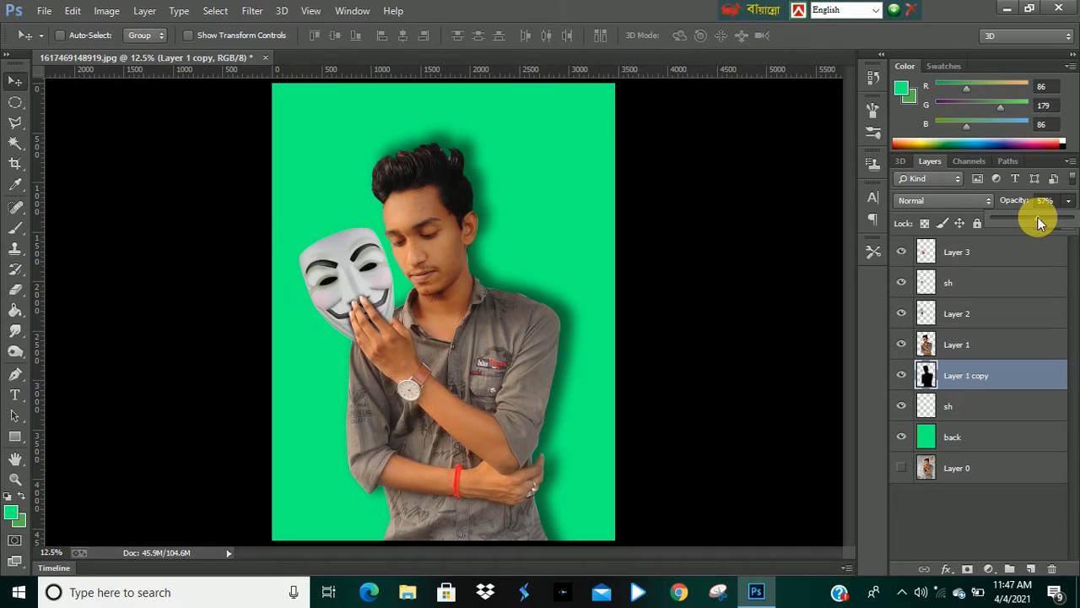
{"action": "left_click", "coordinate": [985, 502]}
{"action": "left_click", "coordinate": [979, 377]}
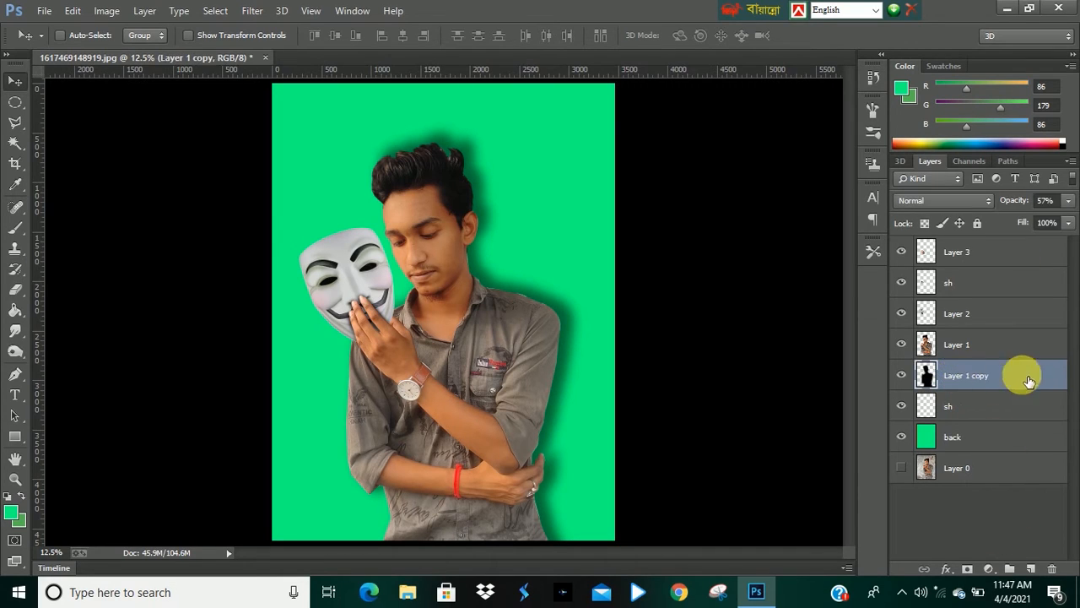
Zoom in and out to examine the blurred shadow around the man.
{"action": "scroll", "coordinate": [469, 253], "scroll_direction": "down", "scroll_amount": 3}
{"action": "scroll", "coordinate": [471, 334], "scroll_direction": "up", "scroll_amount": 2}
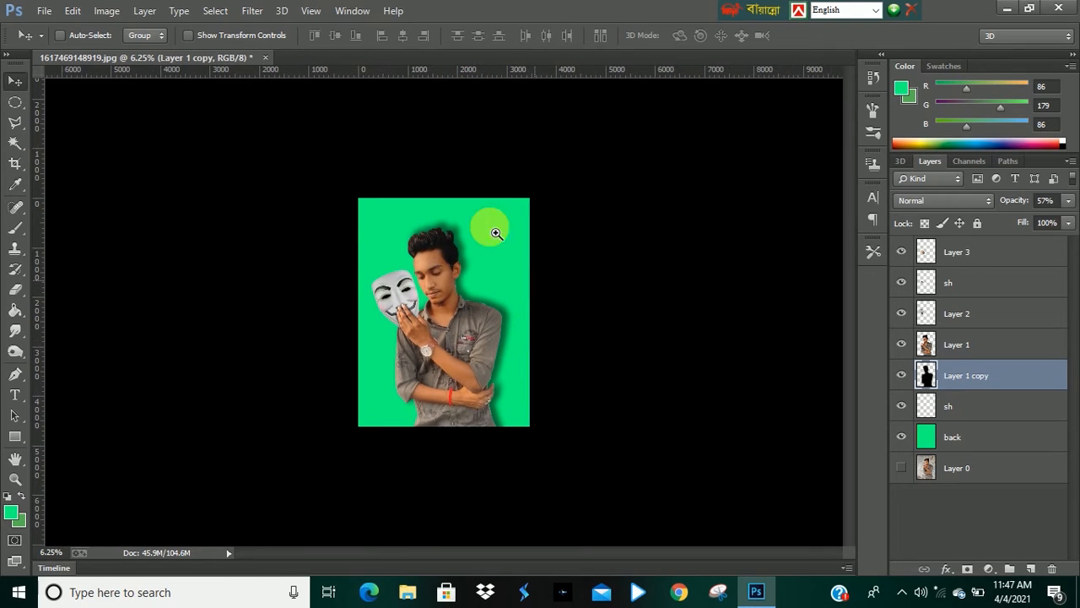
{"action": "scroll", "coordinate": [393, 274], "scroll_direction": "up", "scroll_amount": 2}
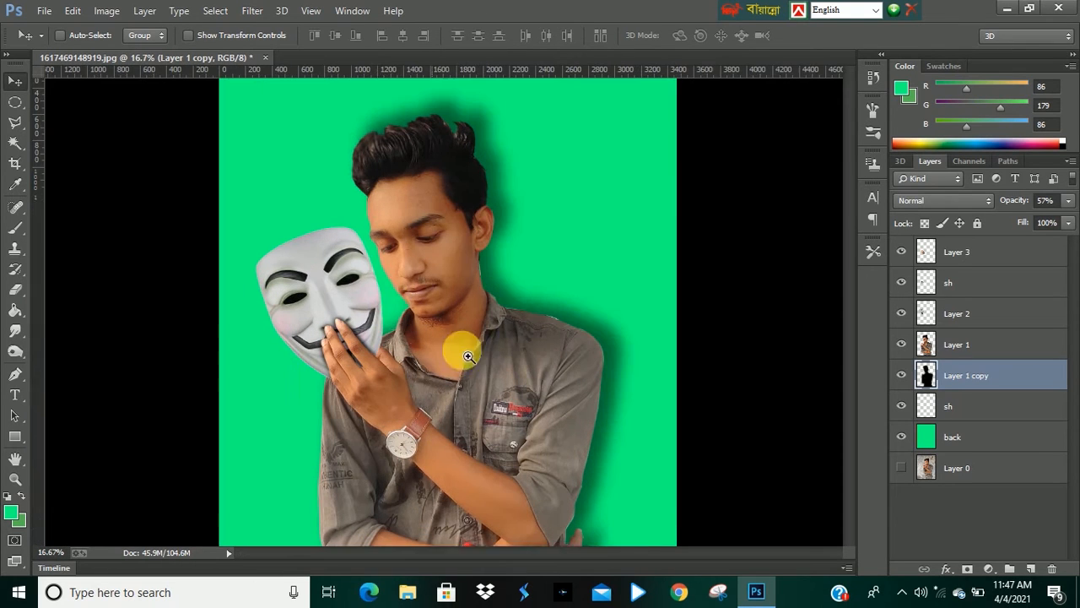
{"action": "scroll", "coordinate": [450, 248], "scroll_direction": "up", "scroll_amount": 1}
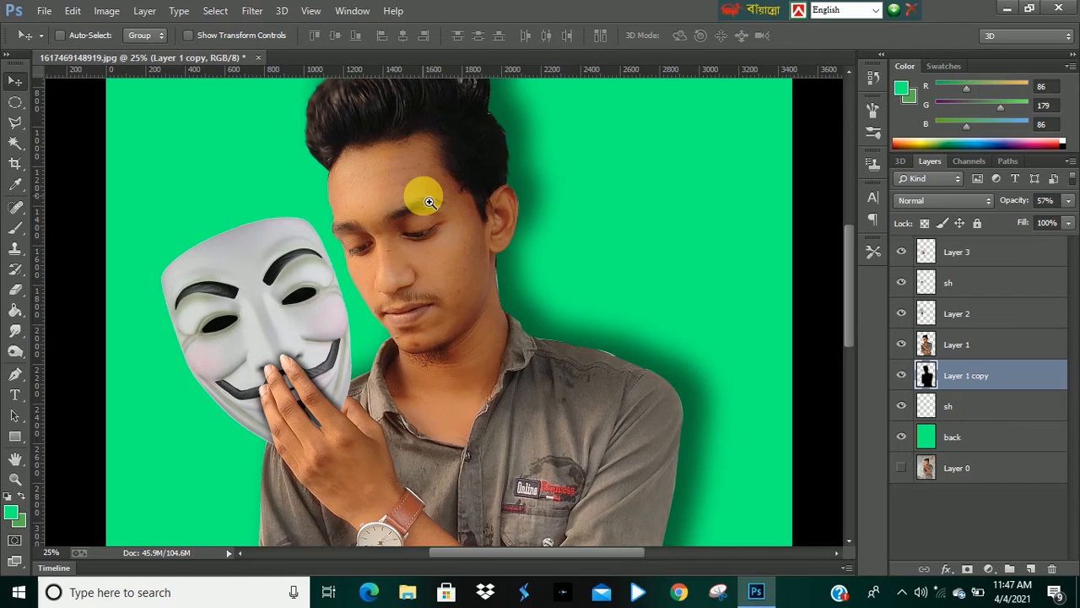
{"action": "scroll", "coordinate": [417, 207], "scroll_direction": "down", "scroll_amount": 2}
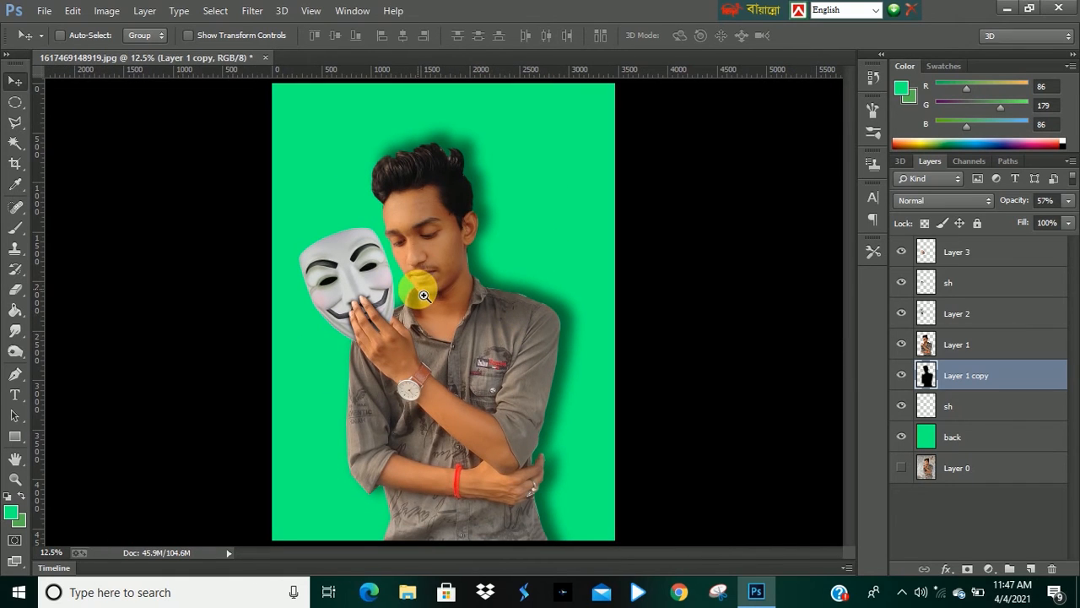
{"action": "scroll", "coordinate": [442, 269], "scroll_direction": "down", "scroll_amount": 1}
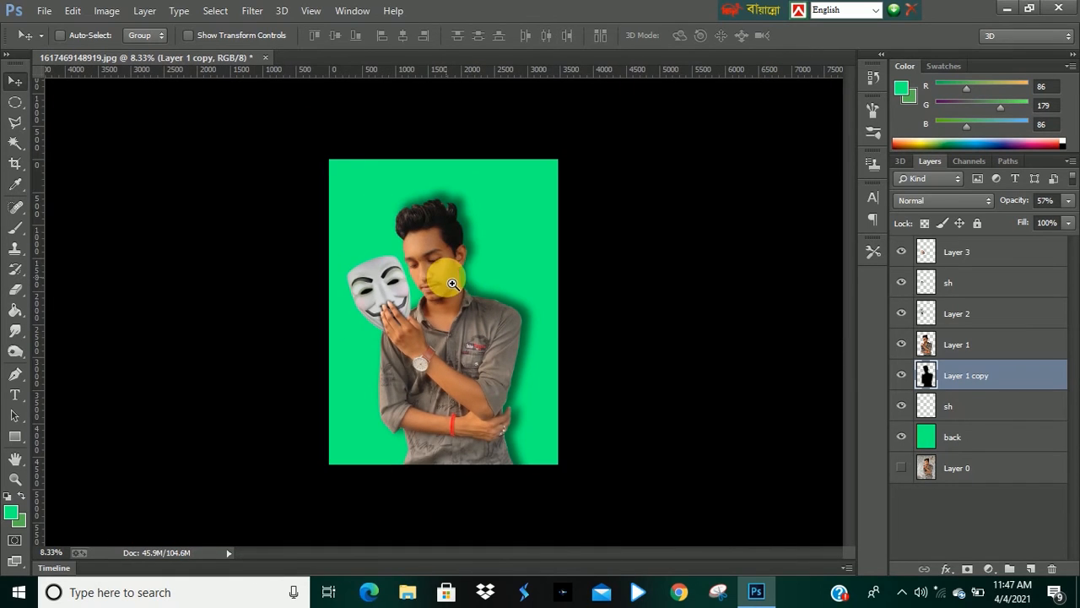
Group all layers from the lower sh layer up to Layer 3 into one group.
{"action": "left_click", "coordinate": [981, 438]}
{"action": "left_click", "coordinate": [969, 412]}
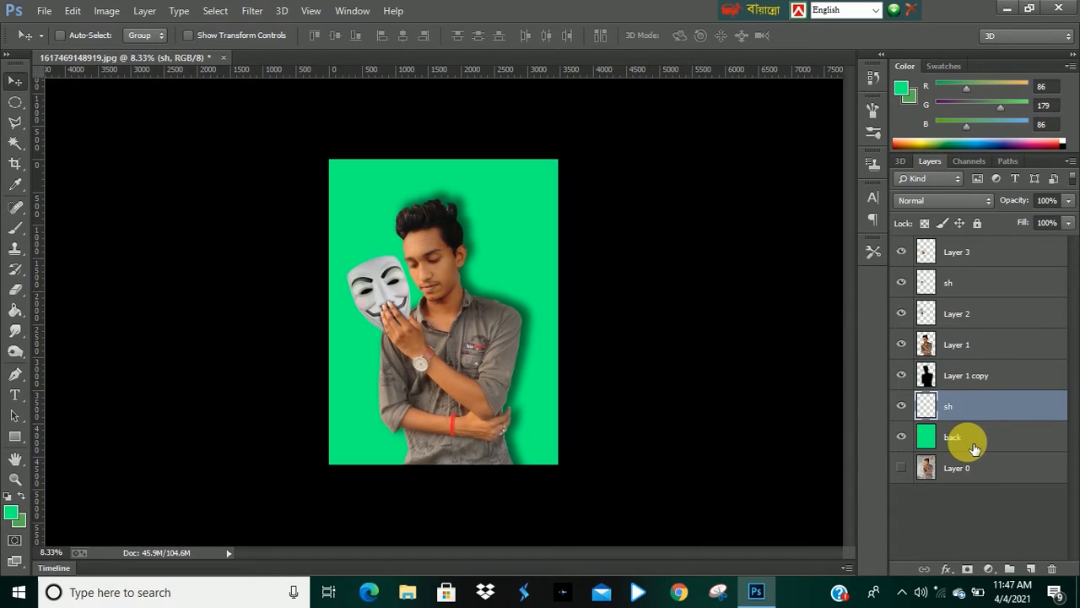
{"action": "left_click", "coordinate": [986, 371]}
{"action": "left_click", "coordinate": [986, 346]}
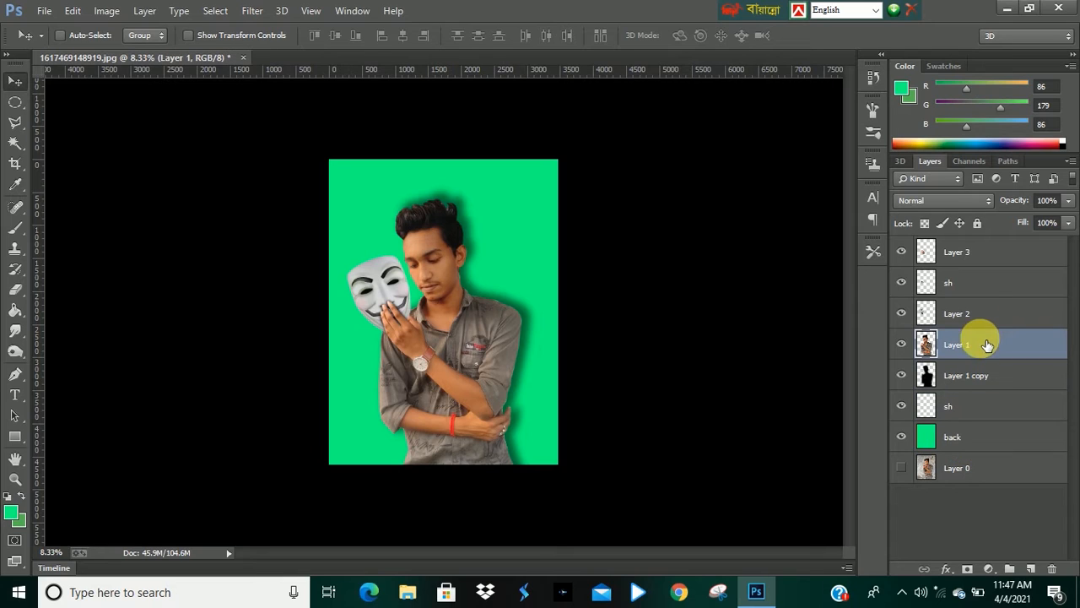
{"action": "left_click", "coordinate": [970, 283]}
{"action": "left_click", "coordinate": [960, 253]}
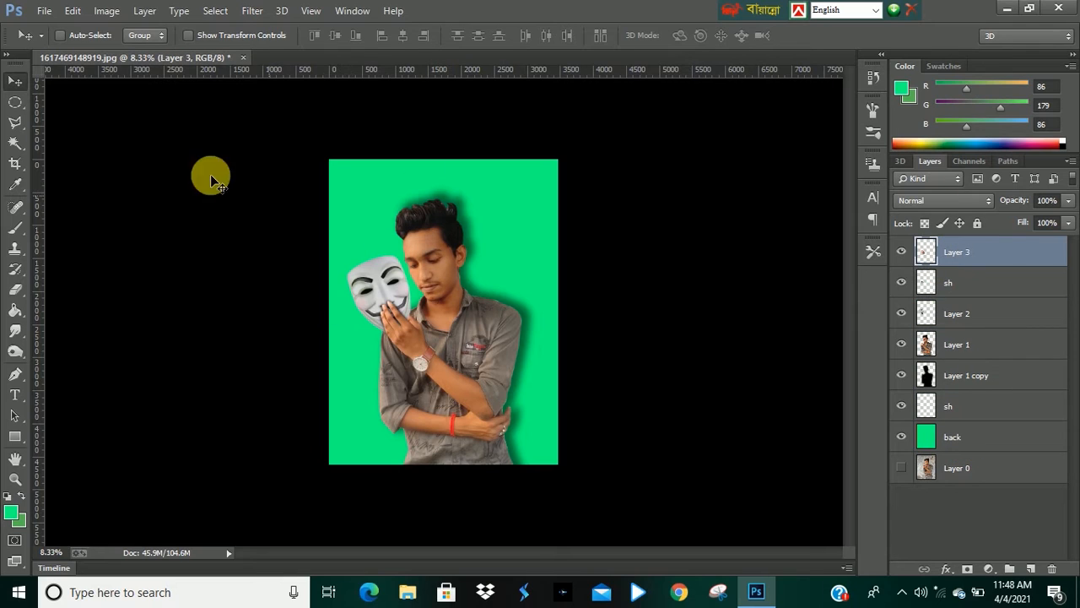
{"action": "key", "text": "ctrl+plus"}
{"action": "key", "text": "ctrl+minus"}
{"action": "left_click", "coordinate": [980, 347]}
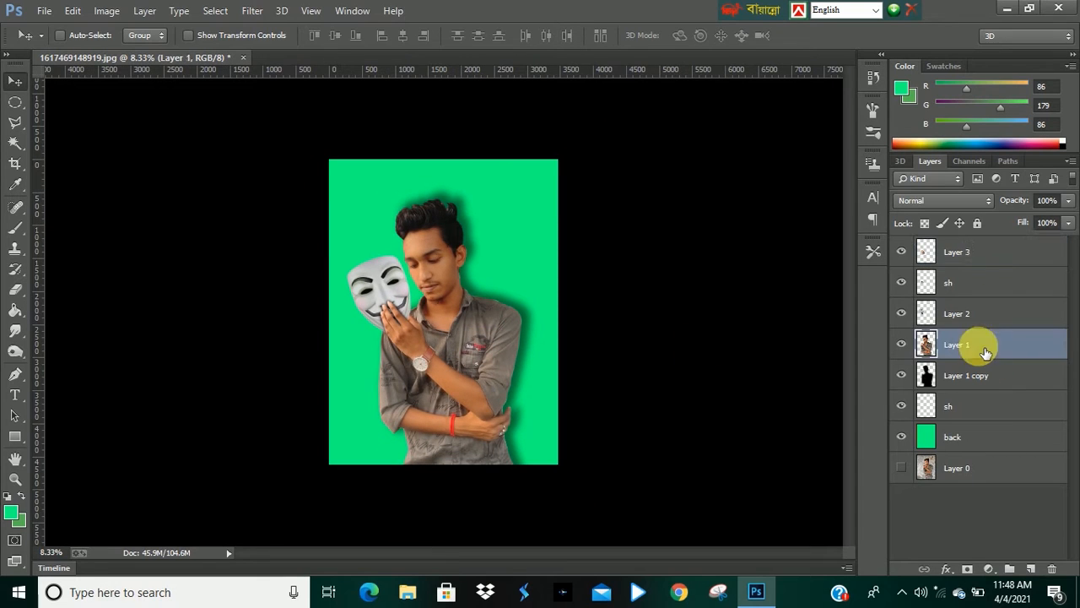
{"action": "left_click", "coordinate": [969, 253]}
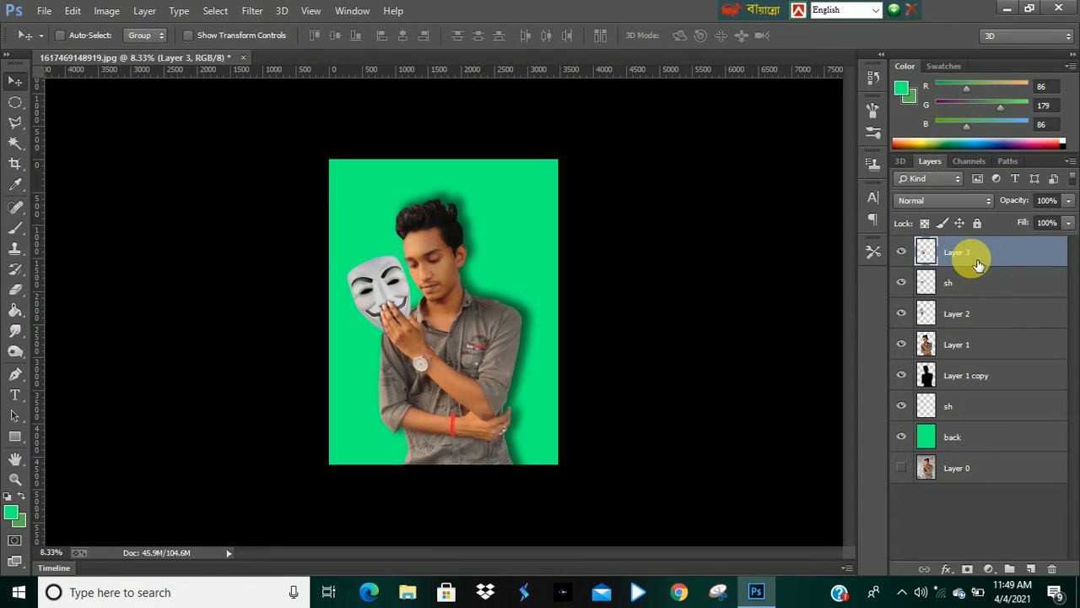
{"action": "left_click", "coordinate": [966, 407], "text": "shift"}
{"action": "key", "text": "ctrl+g"}
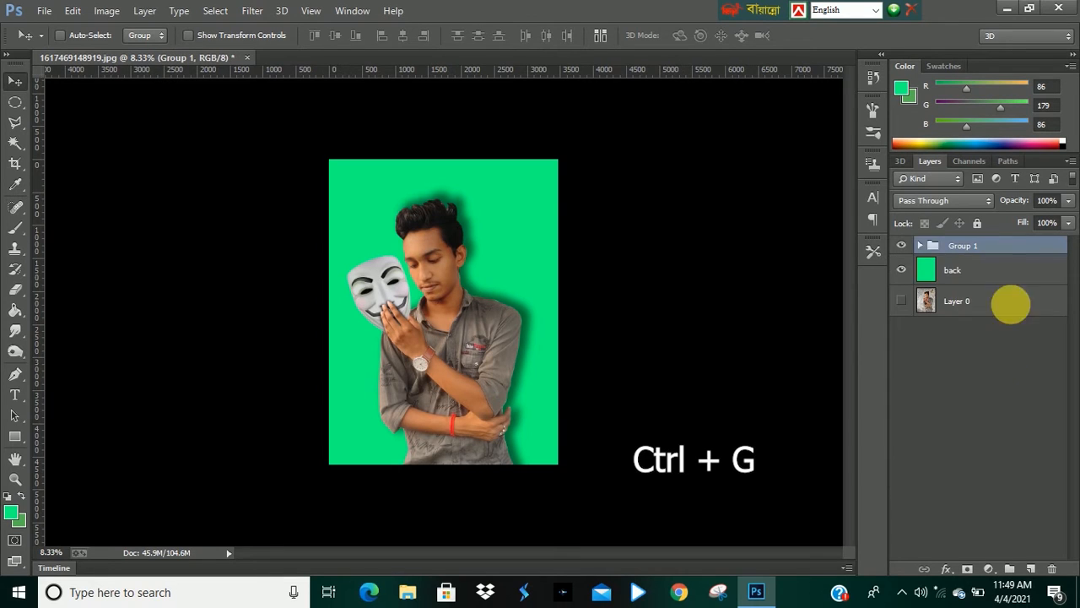
Add a Levels adjustment clipped to Group 1 with the output white level set to 99.
{"action": "left_click", "coordinate": [990, 570]}
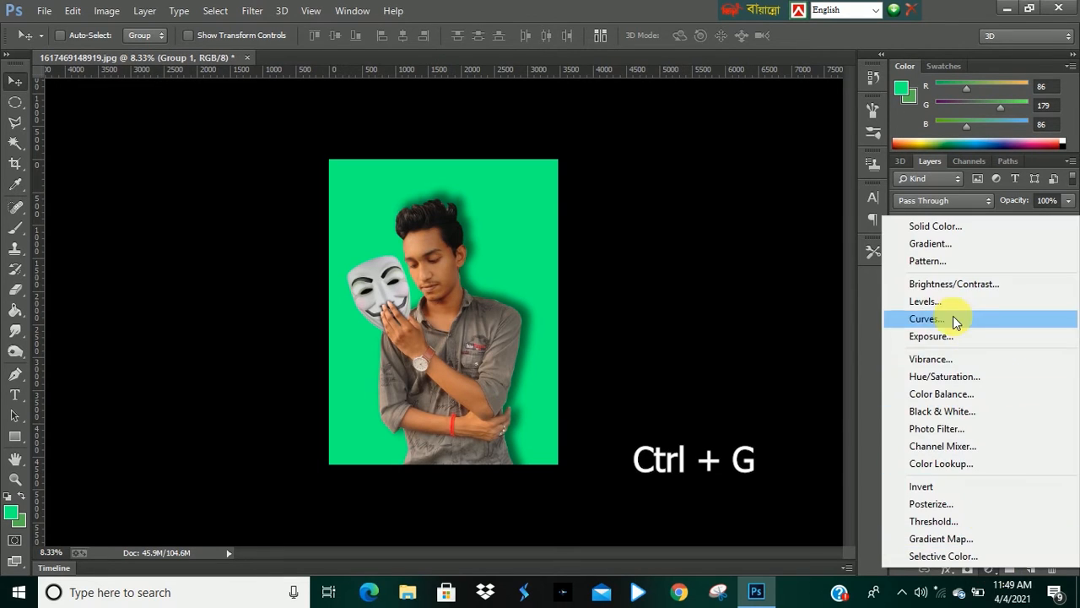
{"action": "left_click", "coordinate": [928, 302]}
{"action": "left_click", "coordinate": [751, 398]}
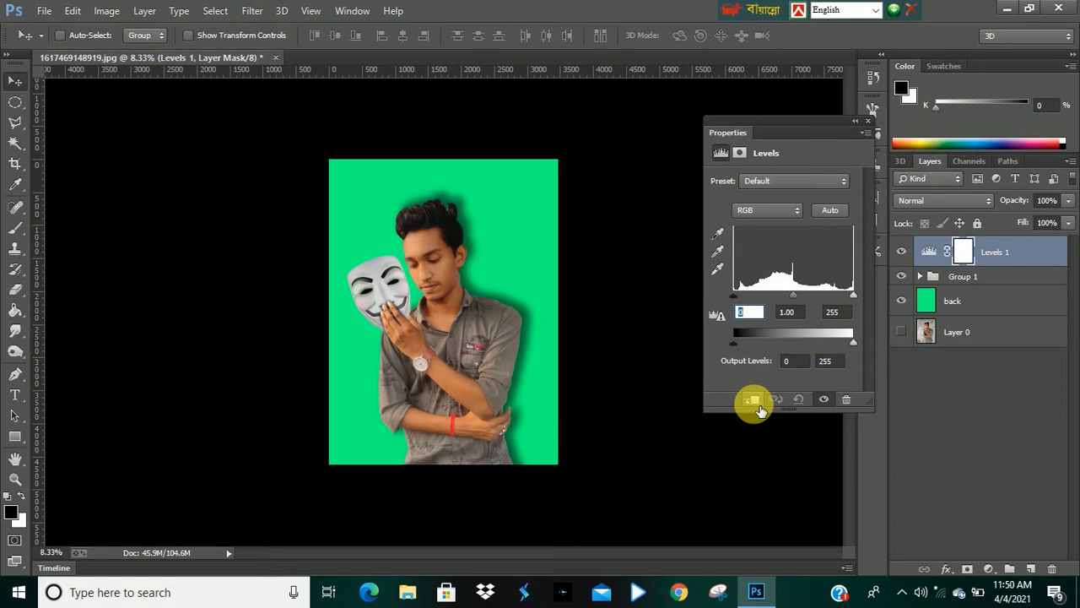
{"action": "left_click_drag", "start_coordinate": [853, 346], "coordinate": [780, 342]}
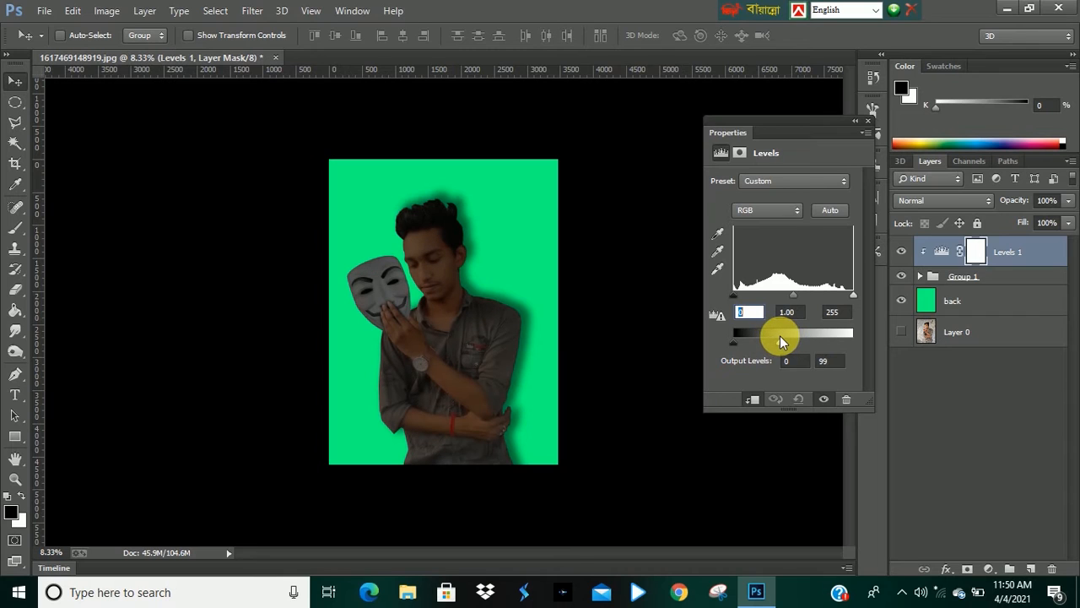
{"action": "left_click", "coordinate": [872, 124]}
Add a Levels adjustment clipped to the back layer with the output white level set to 72.
{"action": "left_click", "coordinate": [952, 300]}
{"action": "left_click", "coordinate": [994, 568]}
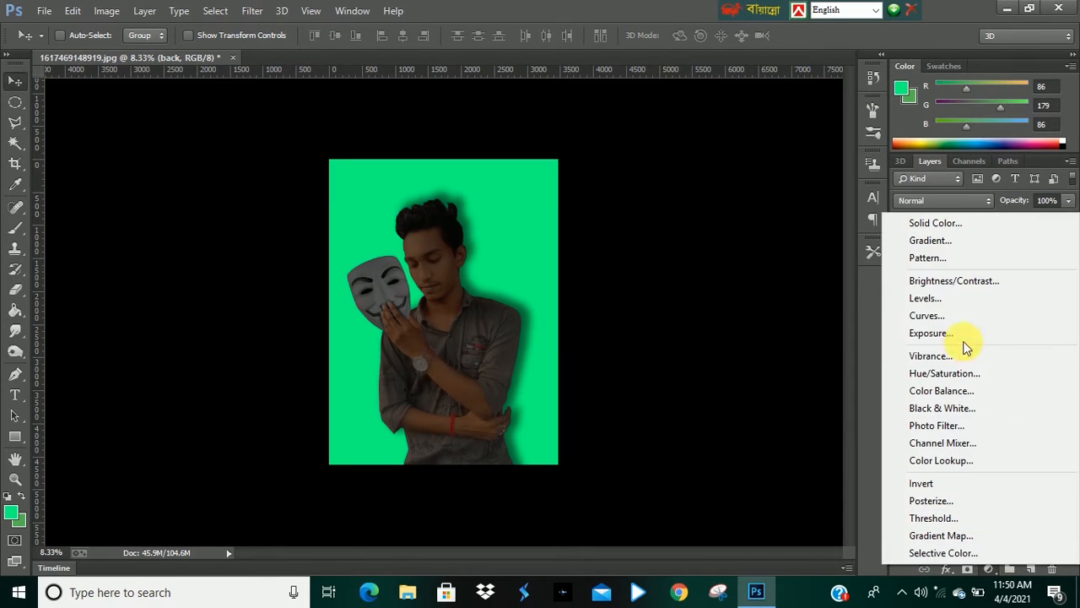
{"action": "left_click", "coordinate": [951, 297]}
{"action": "left_click", "coordinate": [750, 399]}
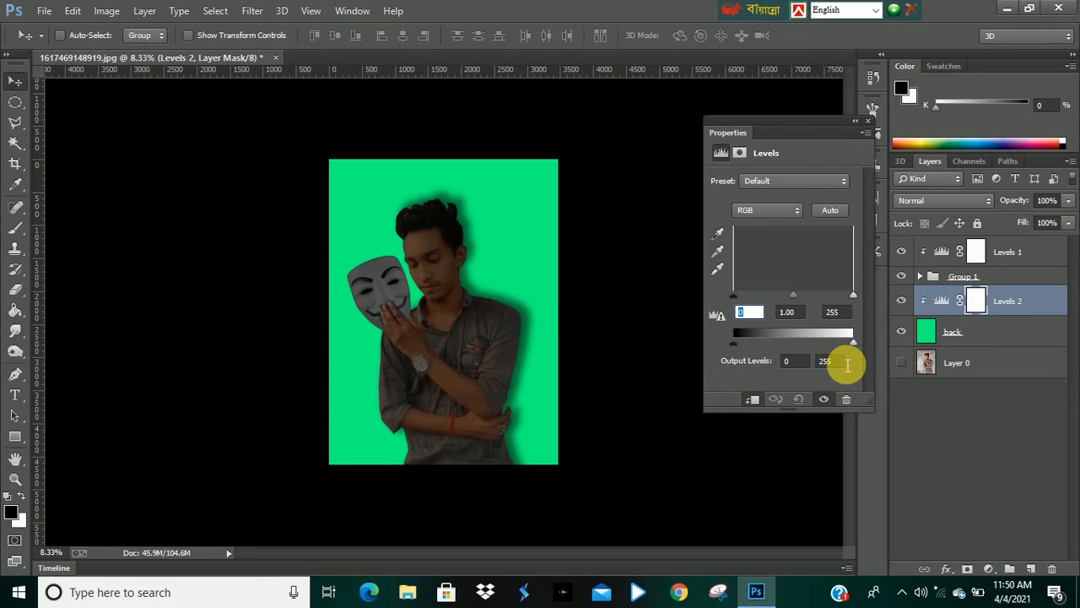
{"action": "left_click_drag", "start_coordinate": [853, 342], "coordinate": [776, 352]}
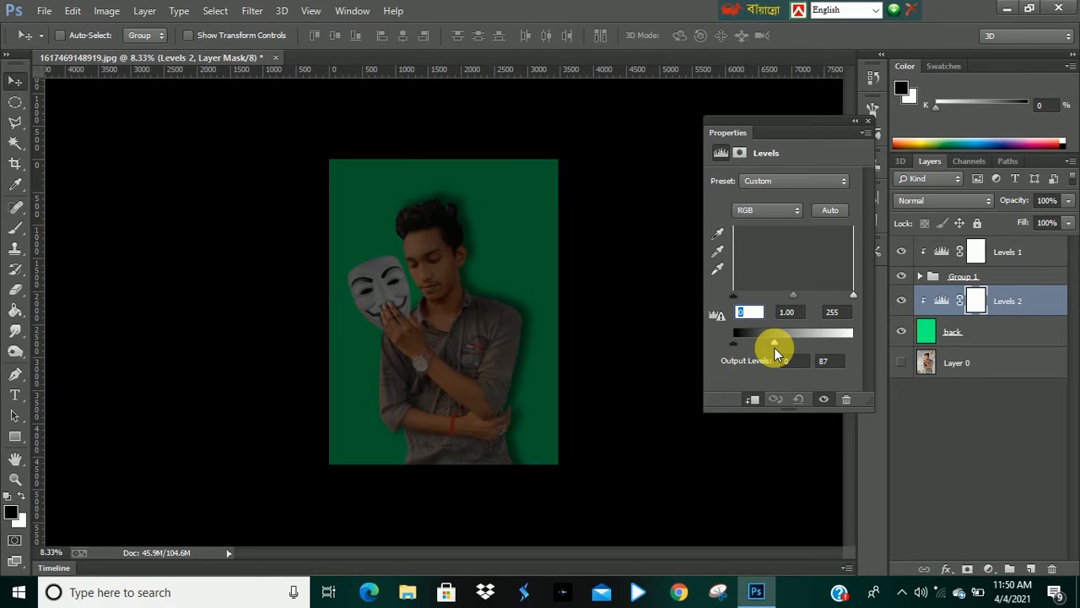
{"action": "left_click", "coordinate": [867, 125]}
Paint on the Levels 1 mask with a soft 3400 px black brush at 41% opacity over the man to lift the darkening.
{"action": "left_click", "coordinate": [975, 252]}
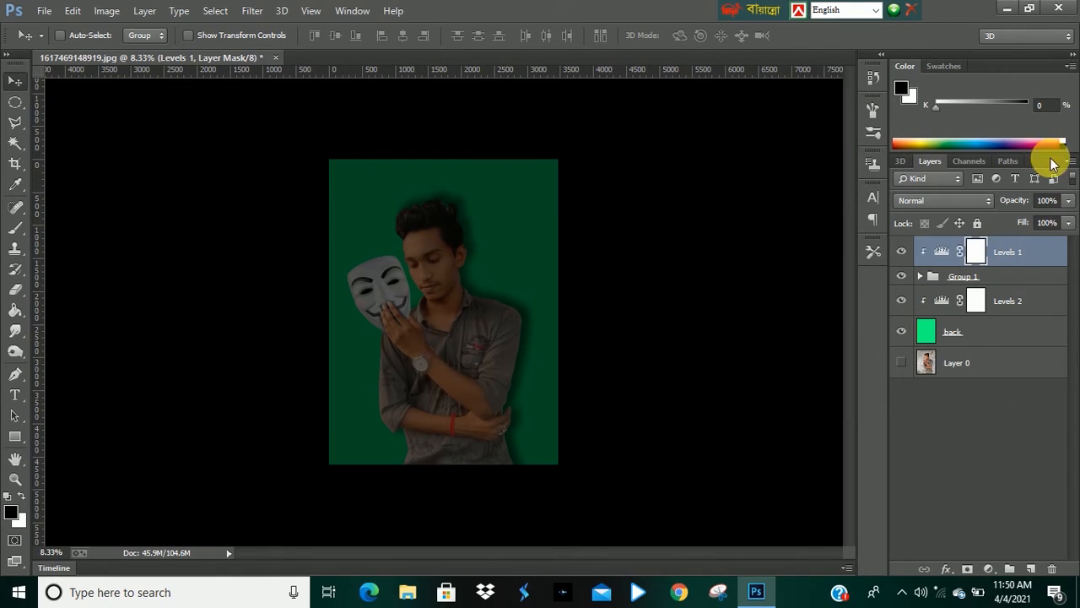
{"action": "left_click", "coordinate": [15, 227]}
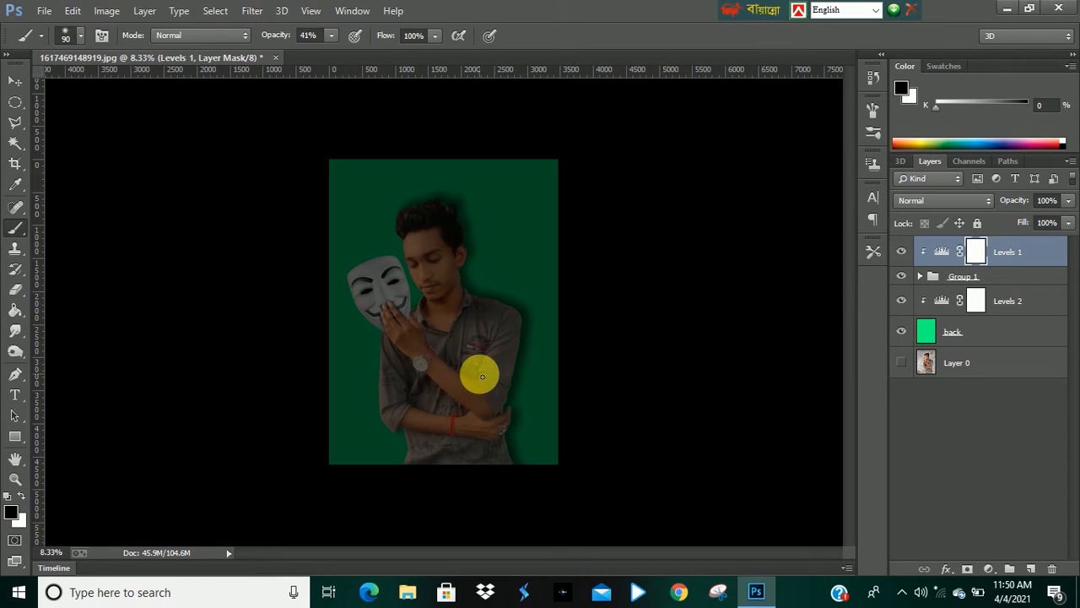
{"action": "key", "text": "bracketright"}
{"action": "key", "text": "bracketright"}
{"action": "key", "text": "bracketright"}
{"action": "key", "text": "bracketright"}
{"action": "key", "text": "bracketright"}
{"action": "key", "text": "bracketright"}
{"action": "key", "text": "bracketright"}
{"action": "key", "text": "bracketright"}
{"action": "key", "text": "bracketright"}
{"action": "key", "text": "bracketright"}
{"action": "key", "text": "bracketright"}
{"action": "key", "text": "bracketright"}
{"action": "key", "text": "bracketright"}
{"action": "key", "text": "bracketright"}
{"action": "key", "text": "bracketright"}
{"action": "key", "text": "bracketright"}
{"action": "key", "text": "bracketright"}
{"action": "key", "text": "bracketright"}
{"action": "key", "text": "bracketright"}
{"action": "key", "text": "bracketright"}
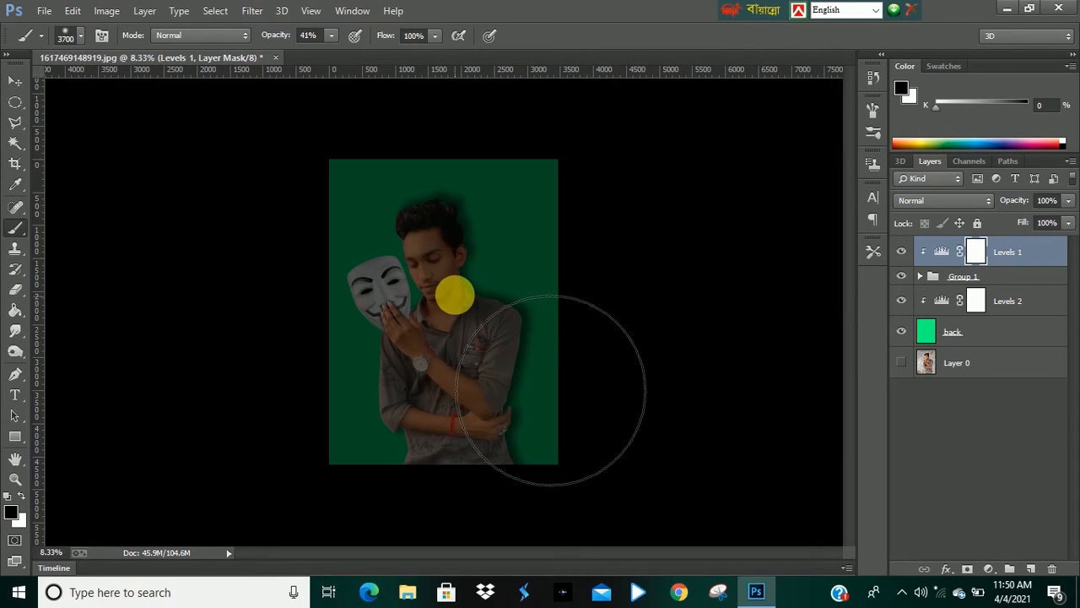
{"action": "key", "text": "bracketleft"}
{"action": "key", "text": "bracketleft"}
{"action": "key", "text": "bracketleft"}
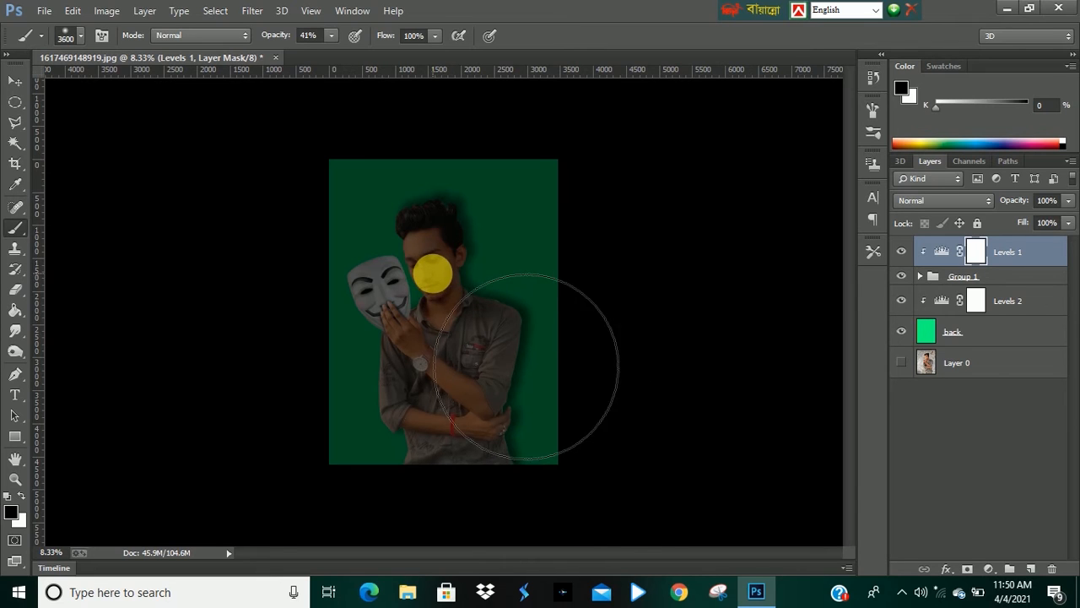
{"action": "key", "text": "bracketleft"}
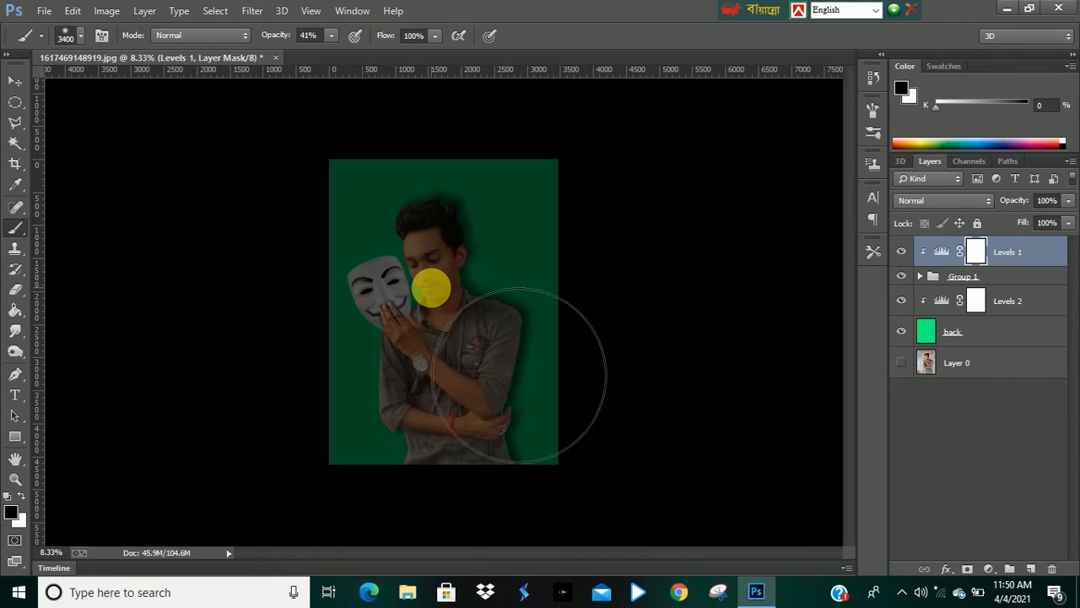
{"action": "left_click", "coordinate": [428, 272], "text": "ctrl"}
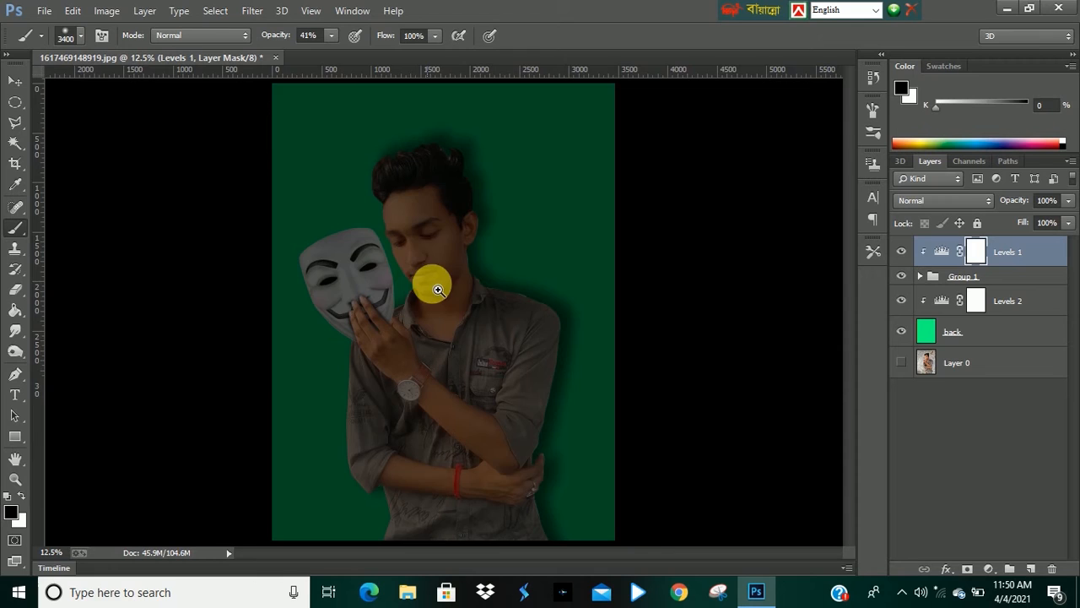
{"action": "left_click", "coordinate": [426, 273], "text": "ctrl"}
{"action": "mouse_move", "coordinate": [596, 401]}
{"action": "left_mouse_down"}
{"action": "mouse_move", "coordinate": [584, 397]}
{"action": "mouse_move", "coordinate": [595, 384]}
{"action": "left_mouse_up"}
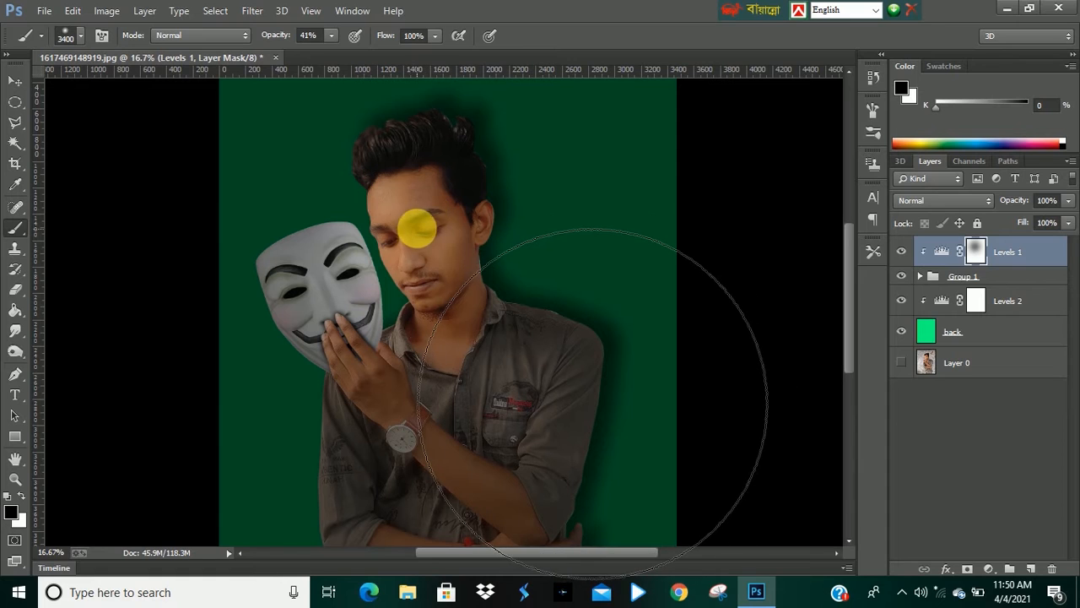
{"action": "left_click", "coordinate": [417, 229]}
{"action": "left_click", "coordinate": [420, 229]}
{"action": "left_click", "coordinate": [463, 313]}
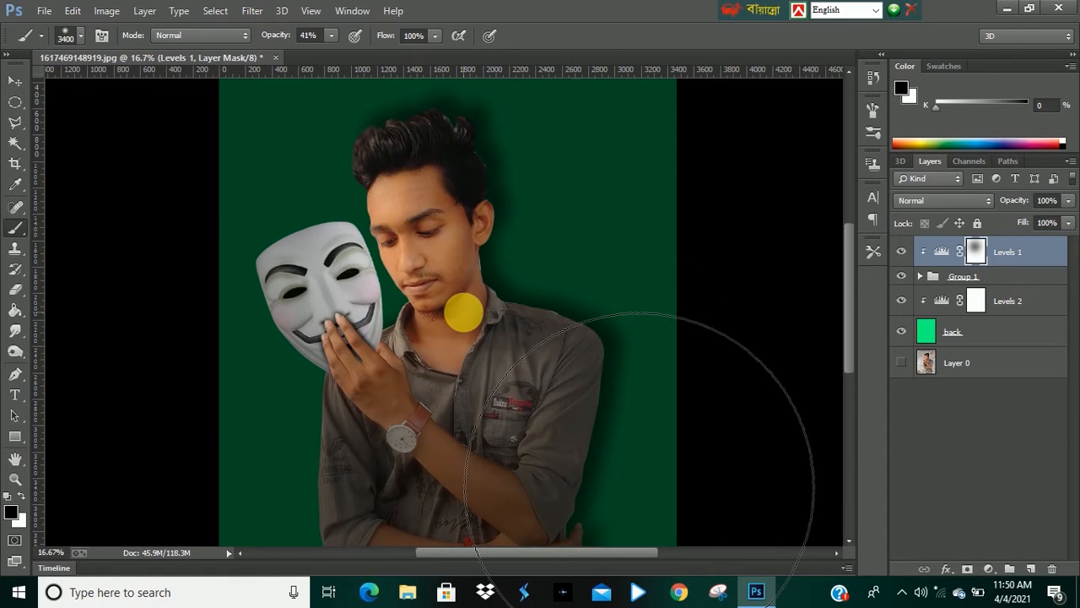
{"action": "left_click", "coordinate": [464, 313]}
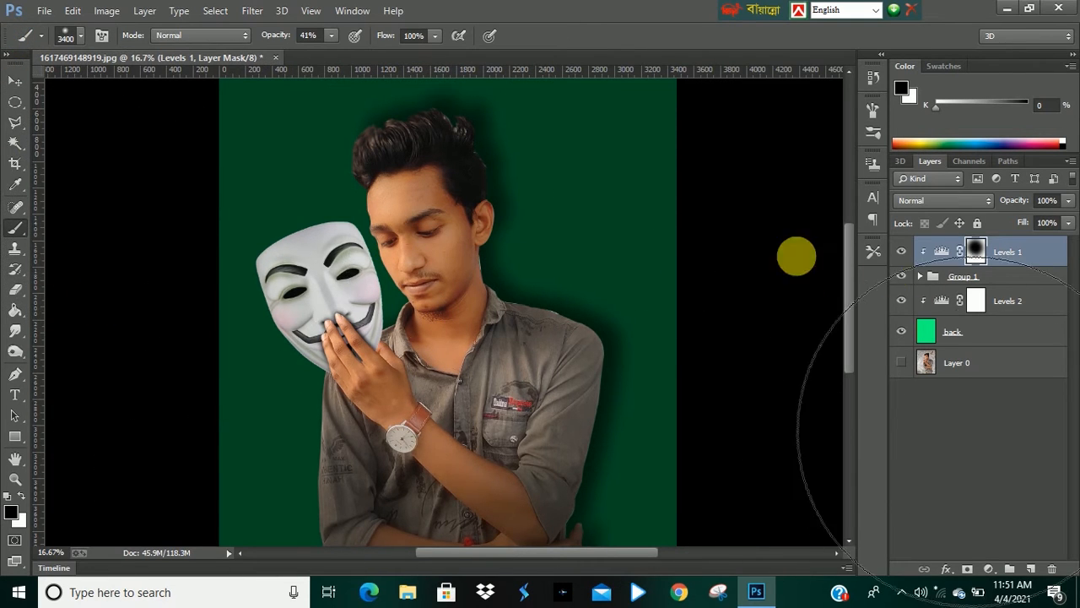
{"action": "left_click", "coordinate": [423, 232]}
{"action": "left_click", "coordinate": [440, 249], "text": "alt"}
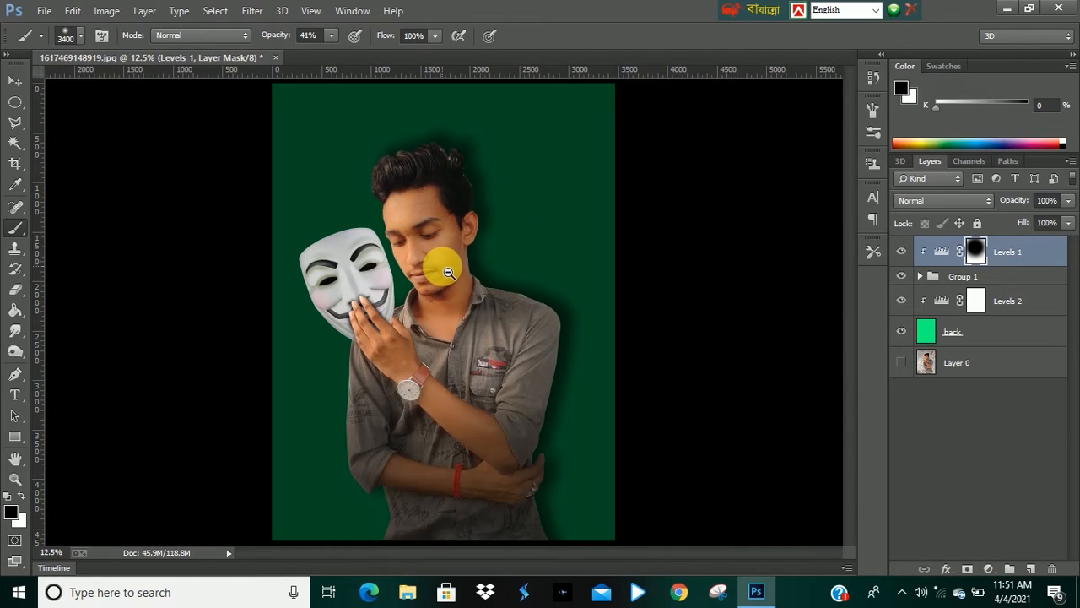
{"action": "left_click", "coordinate": [448, 273], "text": "alt"}
Paint on the Levels 2 mask with the same brush over the background's centre to brighten it behind the man.
{"action": "left_click", "coordinate": [16, 81]}
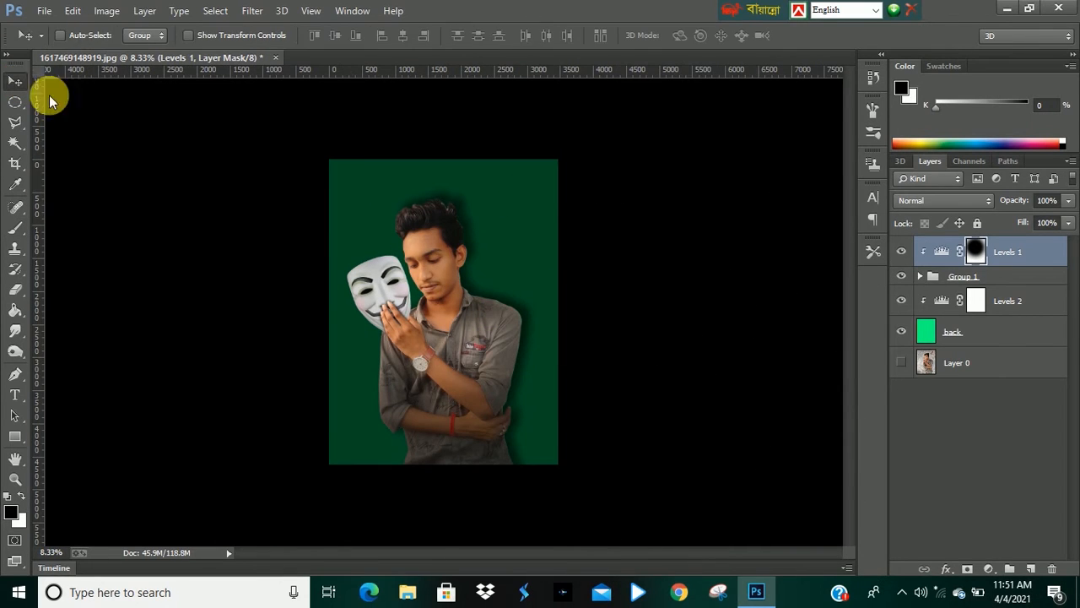
{"action": "left_click", "coordinate": [970, 327]}
{"action": "left_click", "coordinate": [975, 297]}
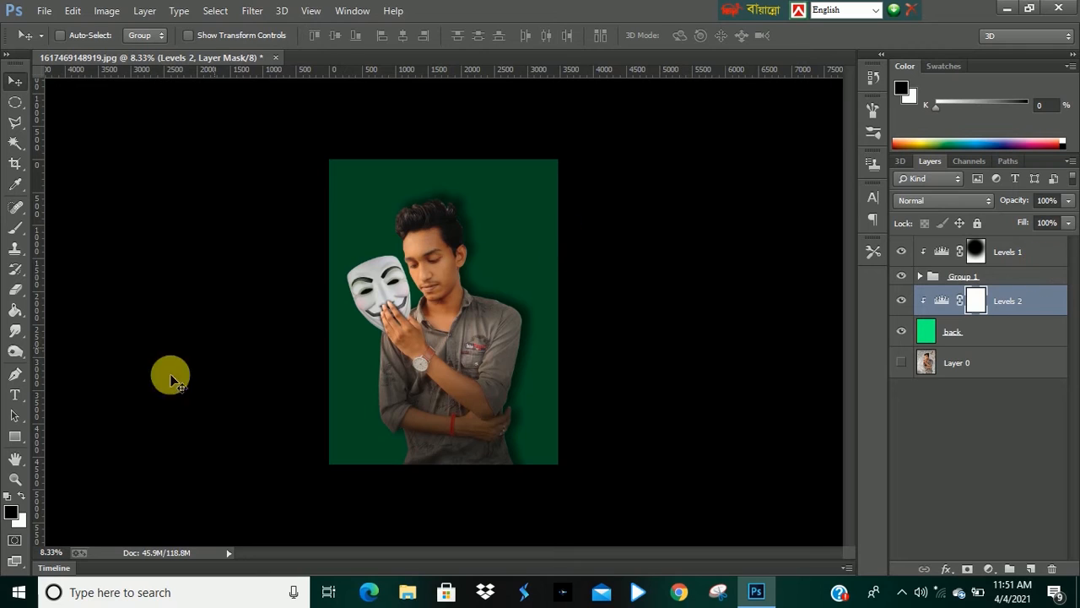
{"action": "left_click", "coordinate": [15, 229]}
{"action": "left_click", "coordinate": [436, 270]}
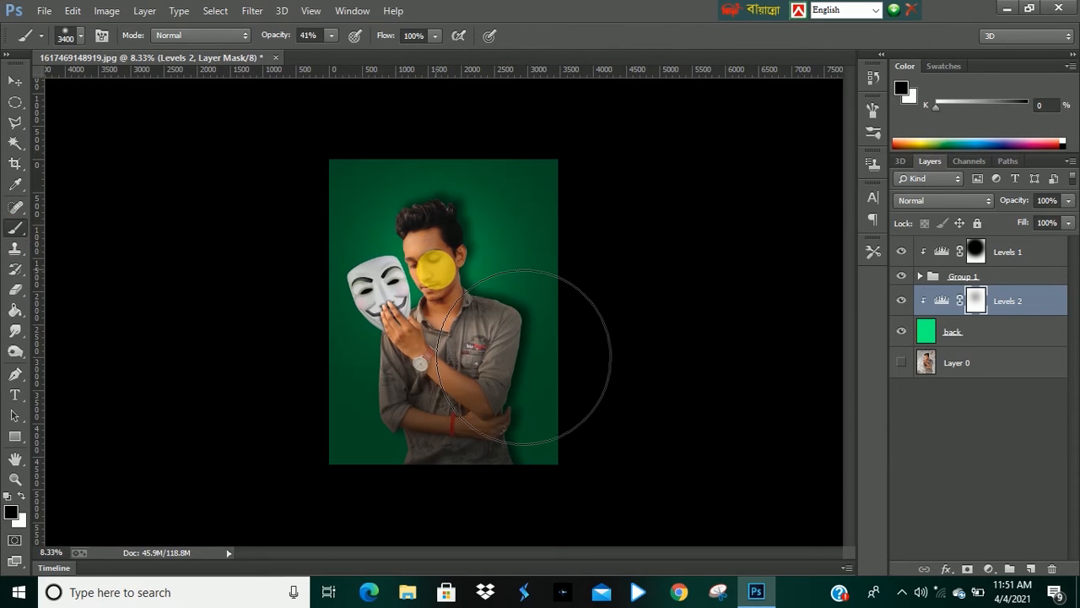
{"action": "left_click", "coordinate": [435, 282]}
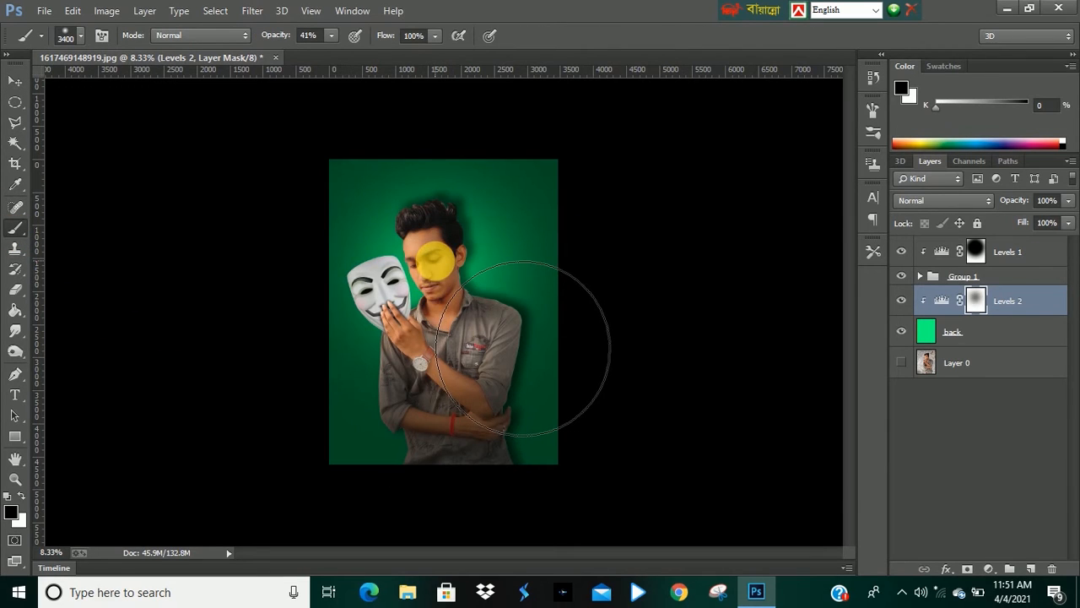
{"action": "left_click", "coordinate": [427, 260]}
{"action": "left_click", "coordinate": [423, 259]}
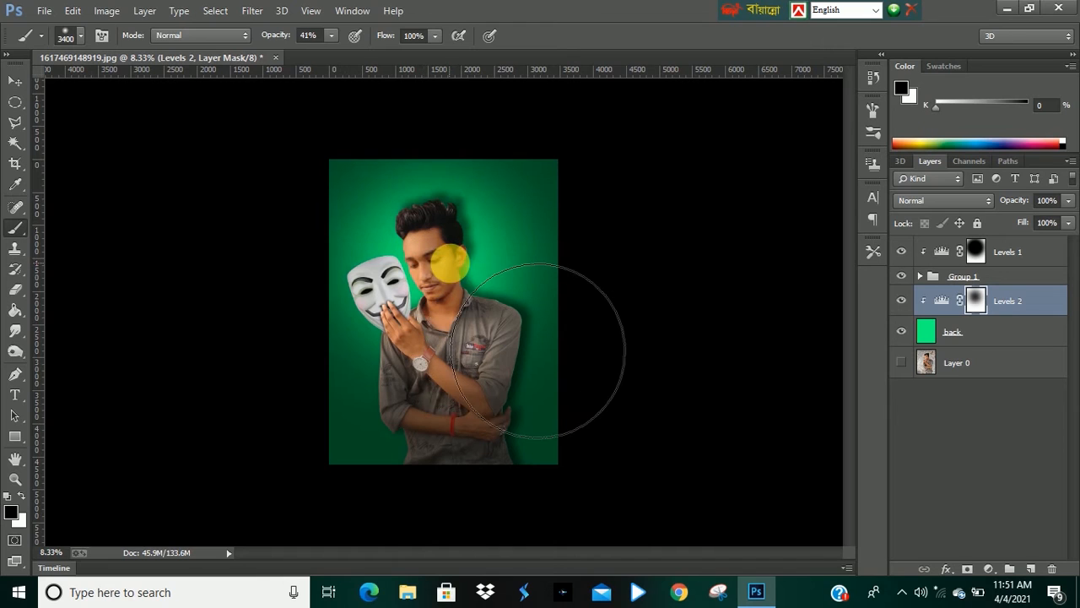
{"action": "left_click", "coordinate": [466, 258]}
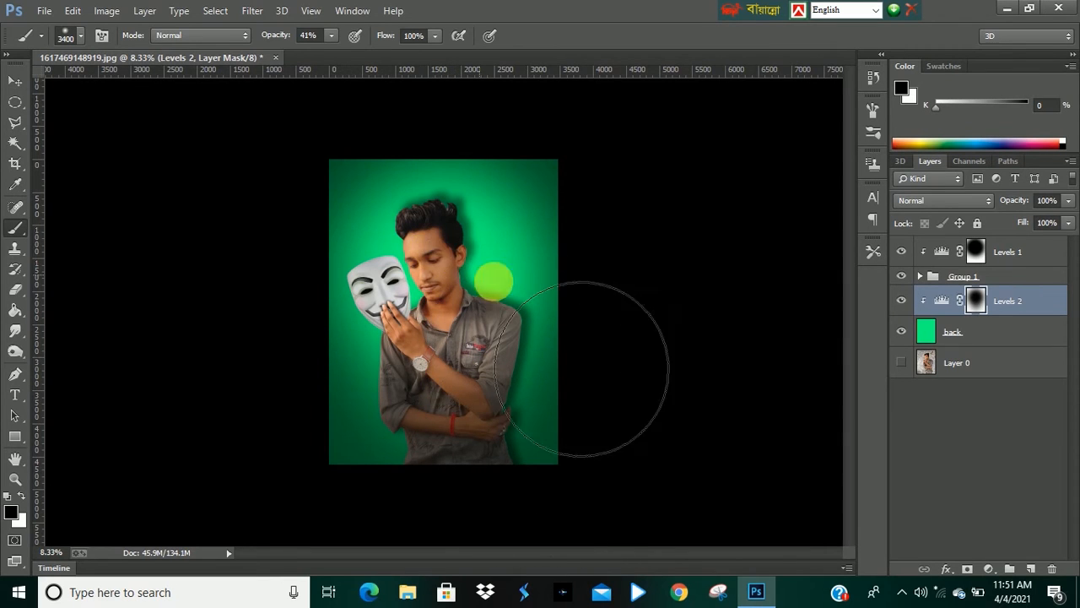
{"action": "left_click", "coordinate": [22, 83]}
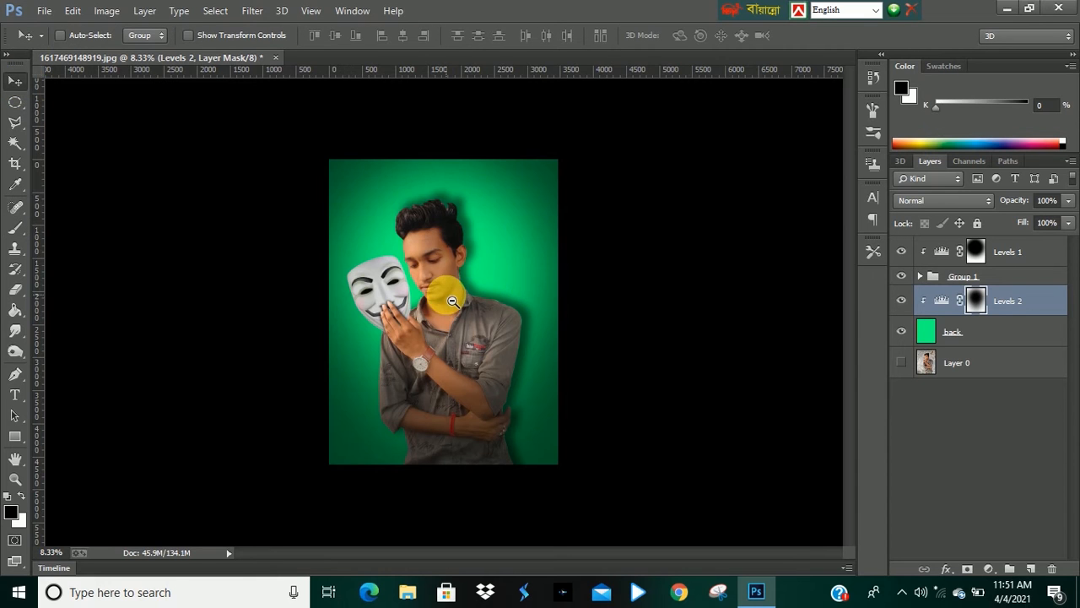
Stamp all visible layers into a new merged layer at the top of the stack.
{"action": "left_click", "coordinate": [448, 298], "text": "alt"}
{"action": "scroll", "coordinate": [452, 316], "scroll_direction": "up", "scroll_amount": 4}
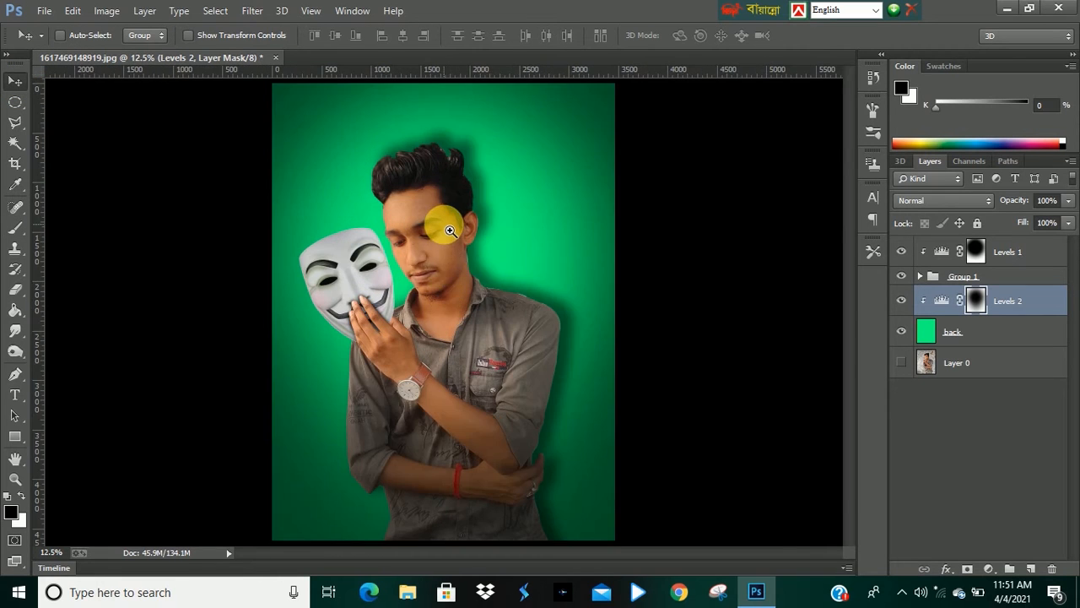
{"action": "scroll", "coordinate": [450, 227], "scroll_direction": "down", "scroll_amount": 3}
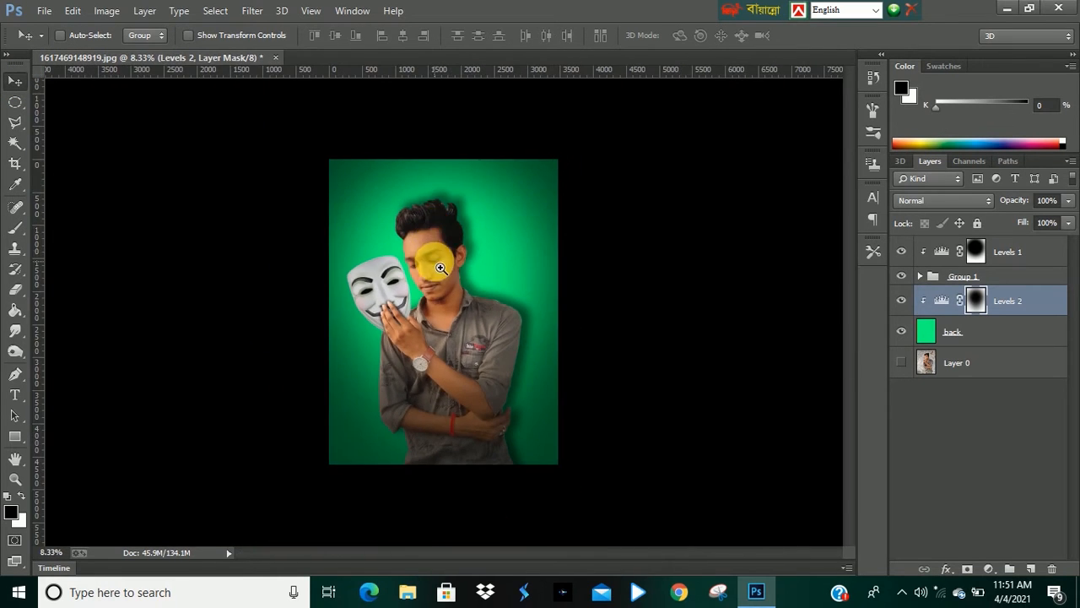
{"action": "scroll", "coordinate": [440, 268], "scroll_direction": "up", "scroll_amount": 1}
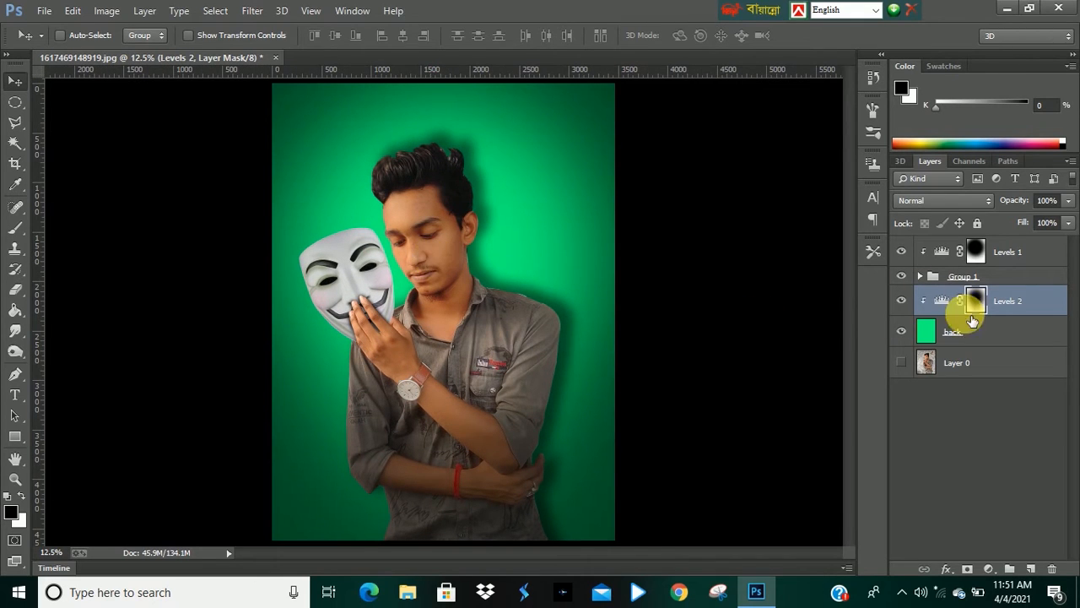
{"action": "left_click", "coordinate": [998, 251]}
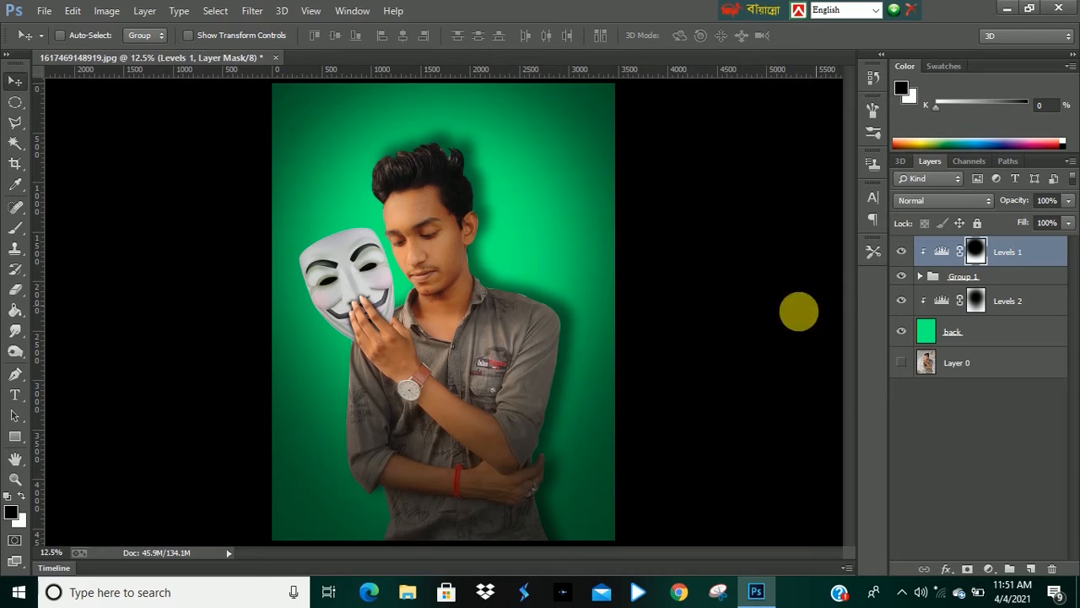
{"action": "scroll", "coordinate": [460, 312], "scroll_direction": "down", "scroll_amount": 1}
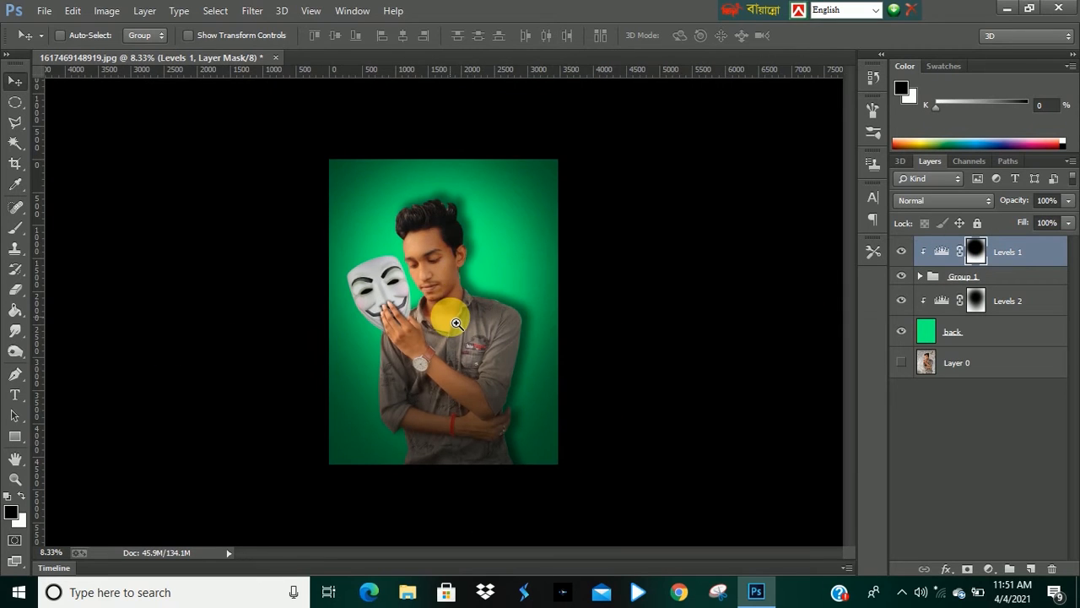
{"action": "scroll", "coordinate": [456, 323], "scroll_direction": "up", "scroll_amount": 1}
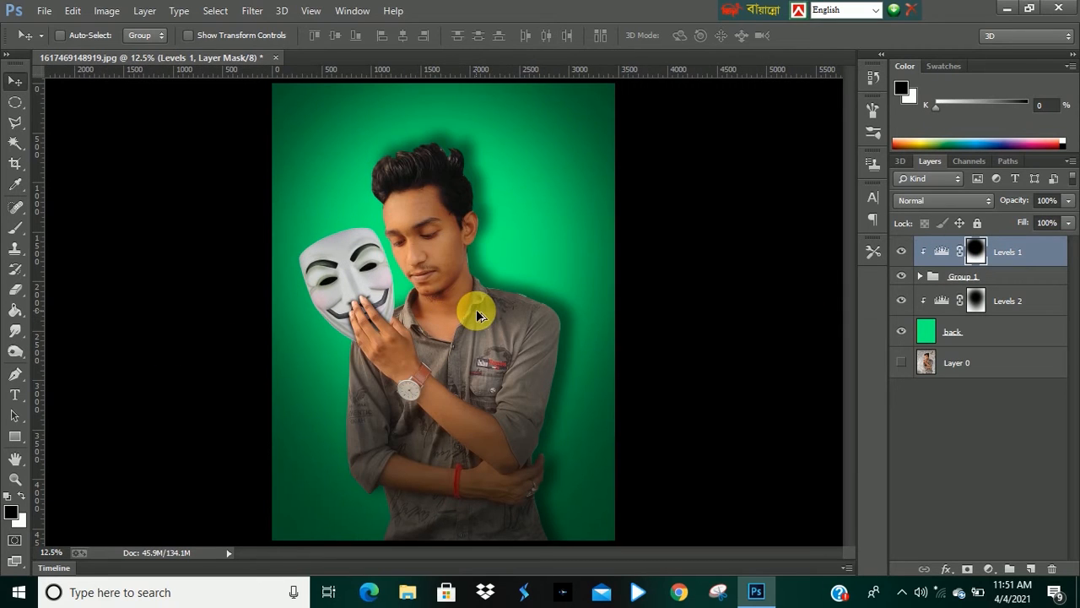
{"action": "key", "text": "ctrl+shift+alt+m"}
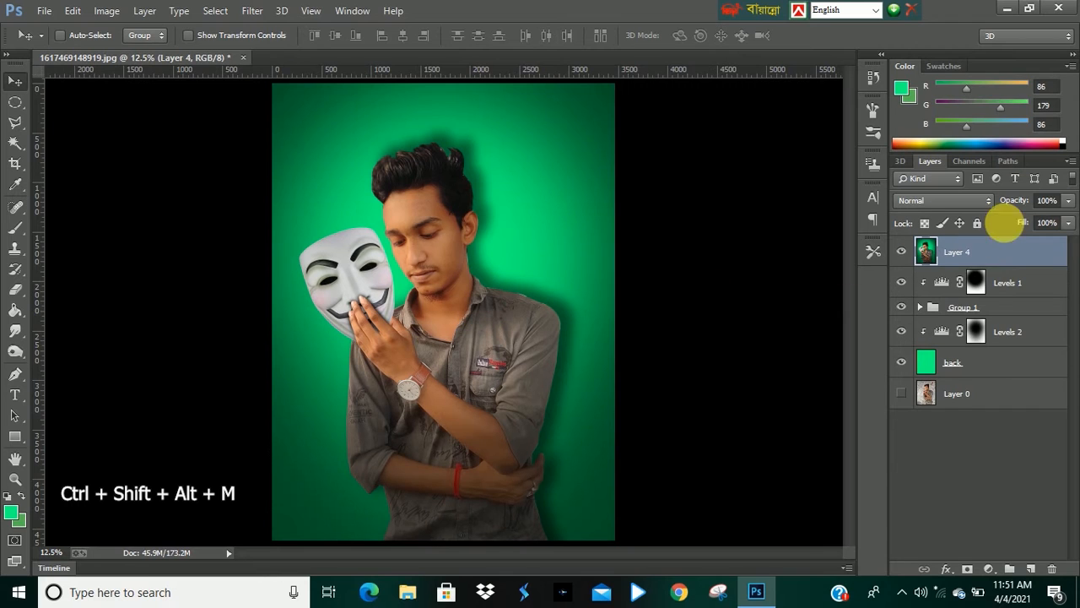
Open the Camera Raw Filter on the stamped layer and set Tint to -29.
{"action": "scroll", "coordinate": [446, 212], "scroll_direction": "down", "scroll_amount": 1}
{"action": "scroll", "coordinate": [502, 261], "scroll_direction": "up", "scroll_amount": 1}
{"action": "scroll", "coordinate": [479, 242], "scroll_direction": "down", "scroll_amount": 1}
{"action": "left_click", "coordinate": [253, 10]}
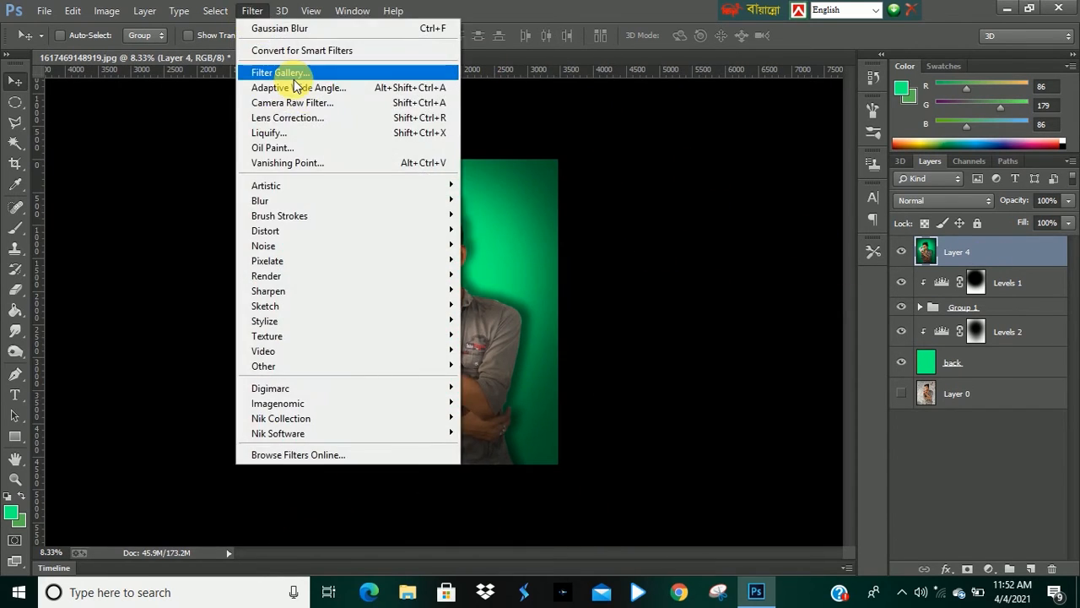
{"action": "left_click", "coordinate": [292, 103]}
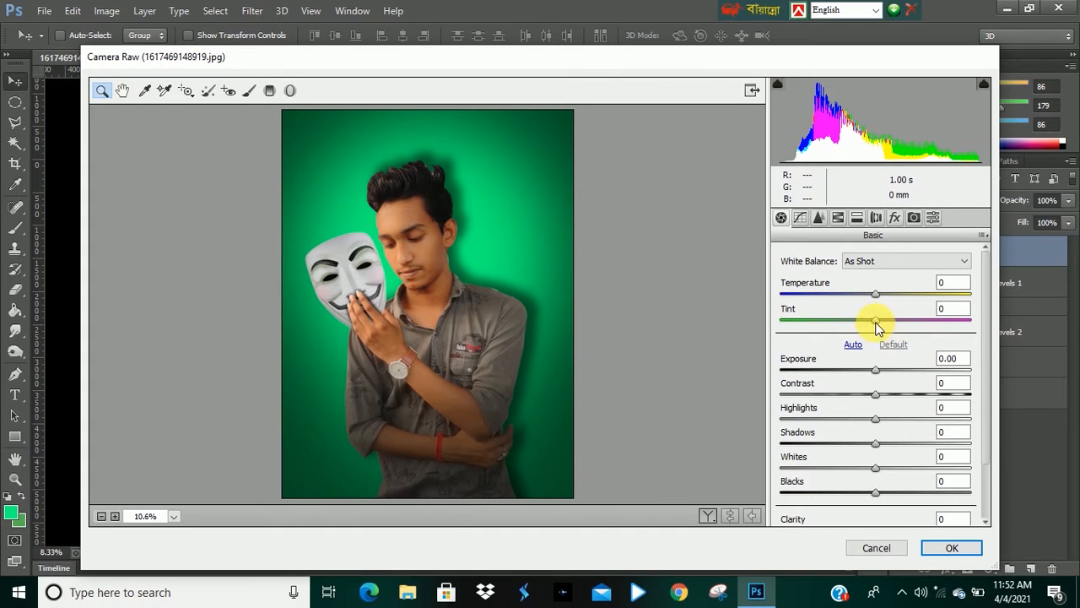
{"action": "left_click_drag", "start_coordinate": [868, 321], "coordinate": [855, 327]}
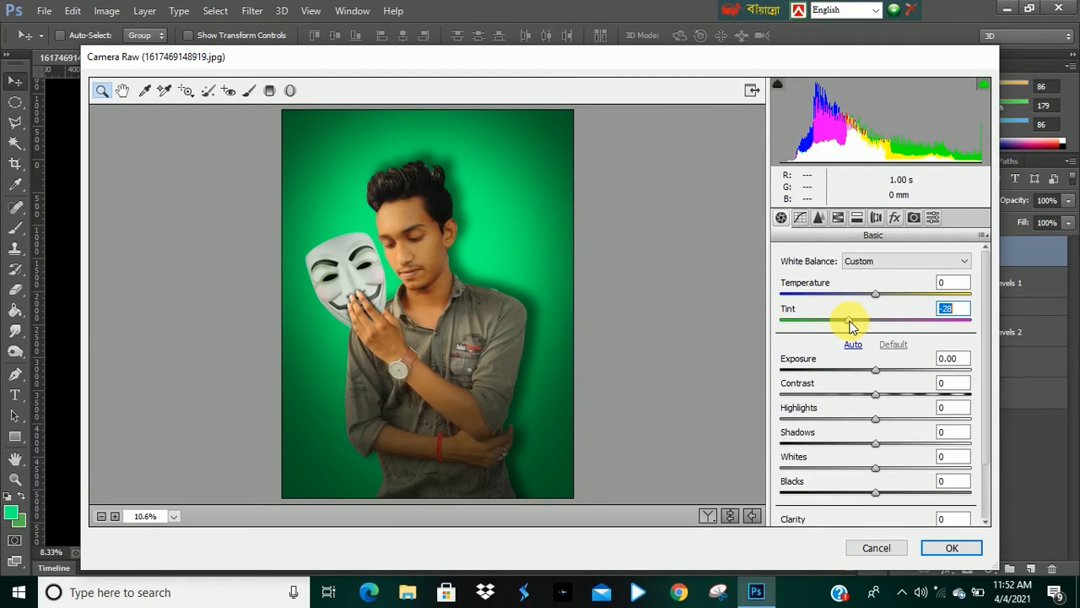
Set Clarity to +35 and Blacks to -48 in Camera Raw.
{"action": "scroll", "coordinate": [869, 402], "scroll_direction": "down", "scroll_amount": 2}
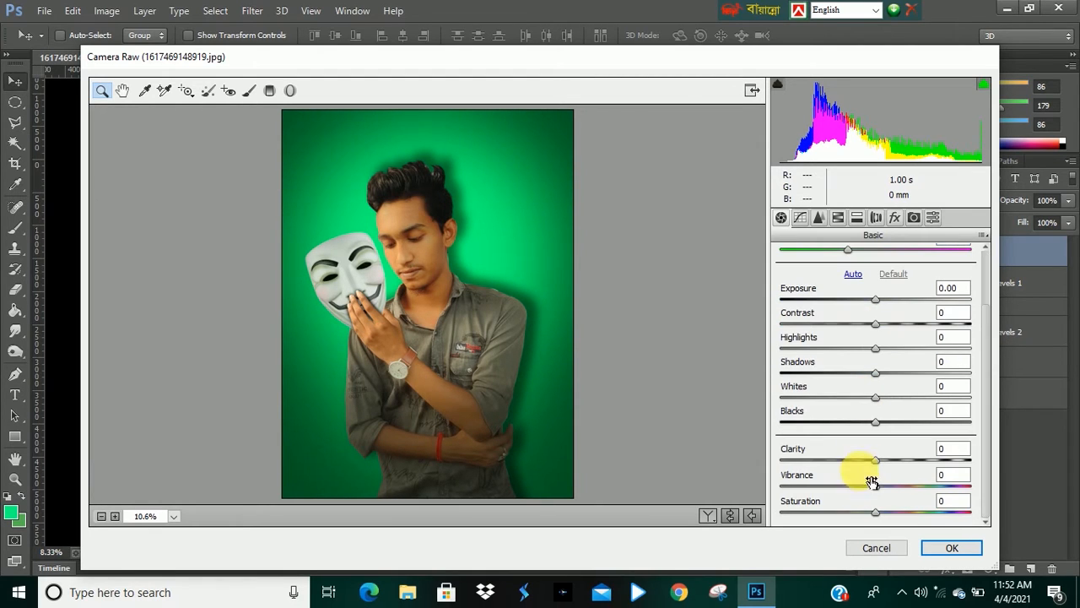
{"action": "left_click_drag", "start_coordinate": [878, 468], "coordinate": [901, 469]}
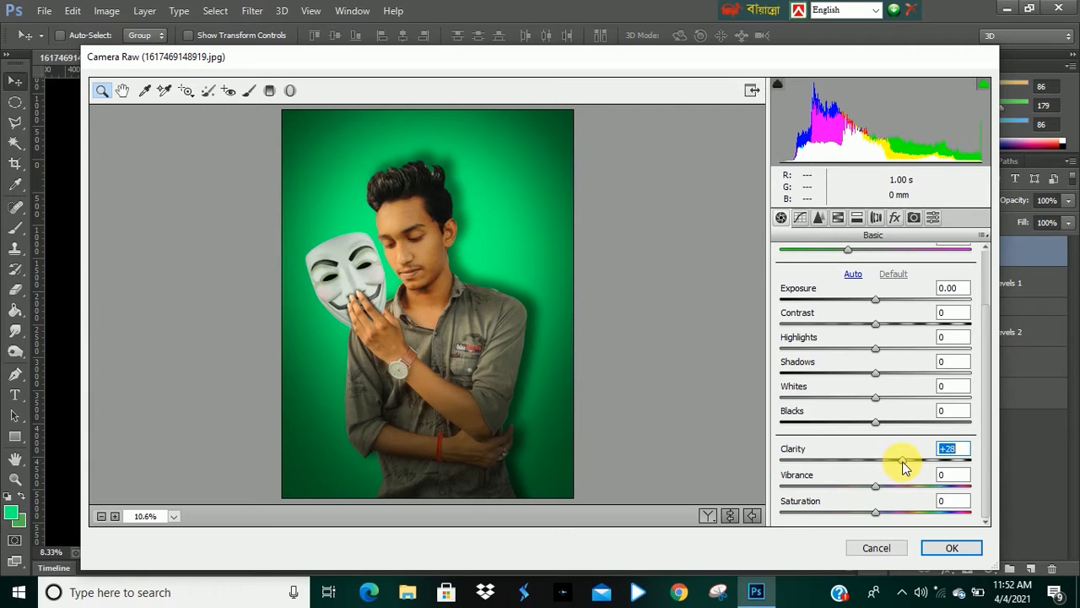
{"action": "left_click_drag", "start_coordinate": [916, 464], "coordinate": [927, 461]}
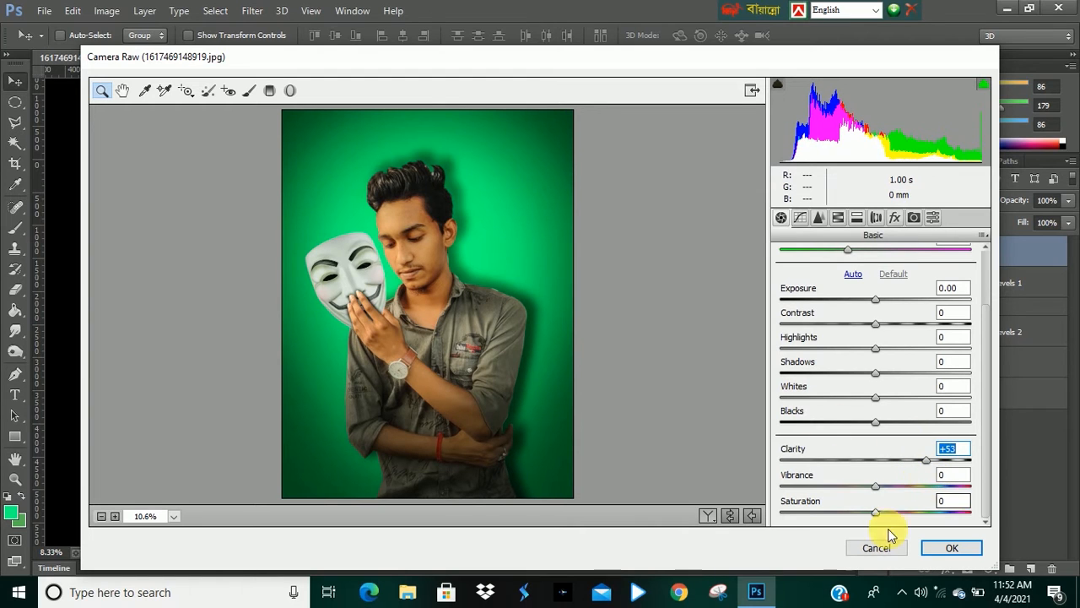
{"action": "left_click_drag", "start_coordinate": [924, 462], "coordinate": [910, 462]}
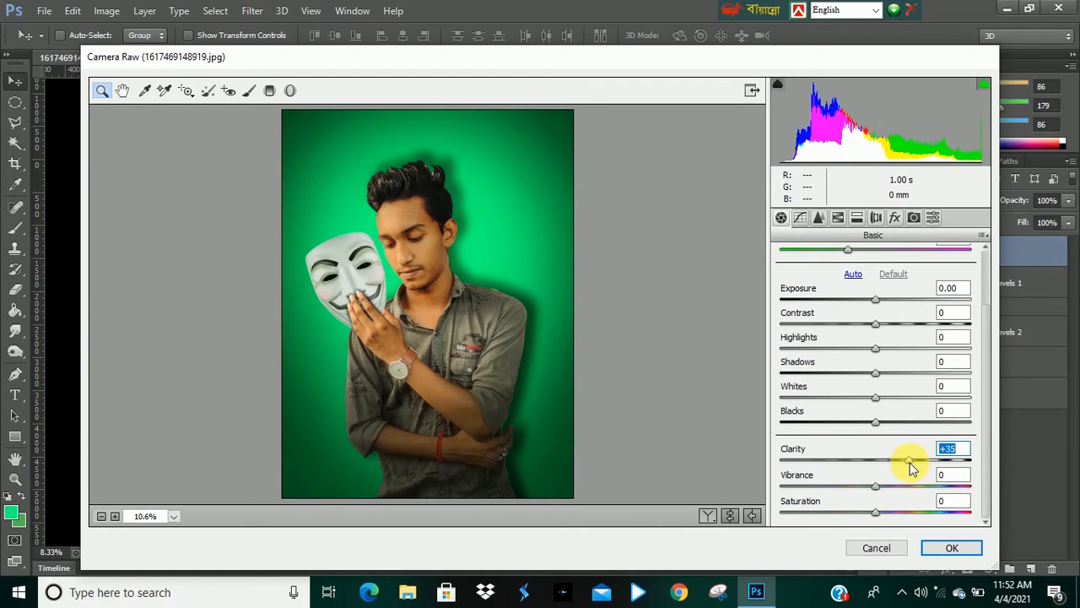
{"action": "left_click_drag", "start_coordinate": [874, 424], "coordinate": [828, 429]}
{"action": "scroll", "coordinate": [854, 283], "scroll_direction": "up", "scroll_amount": 3}
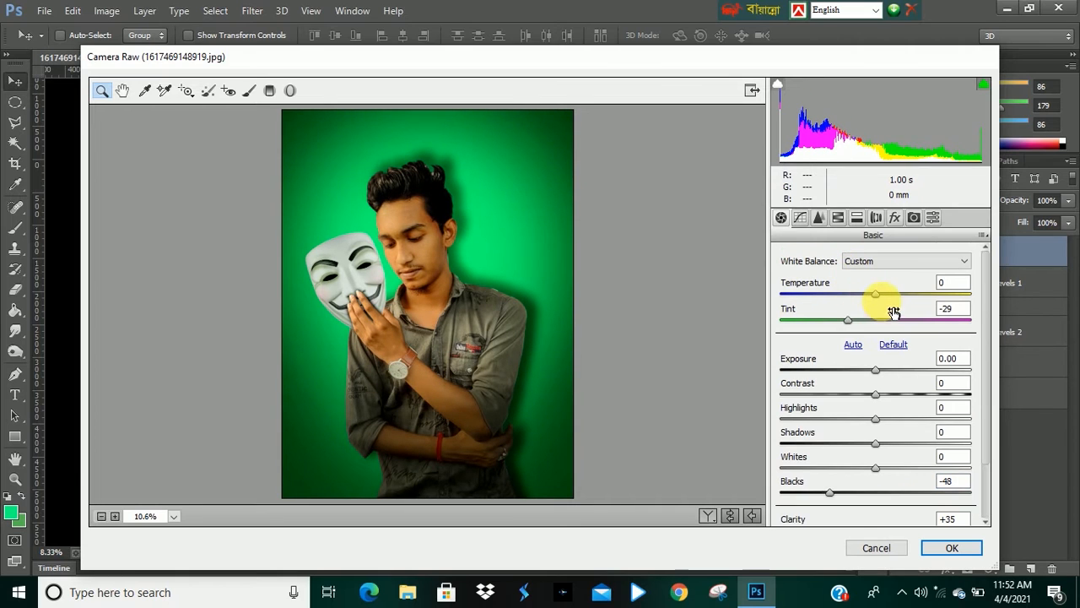
Lower Temperature to about -14 and set Shadows to -33 and Whites to -3.
{"action": "left_click_drag", "start_coordinate": [878, 301], "coordinate": [865, 302]}
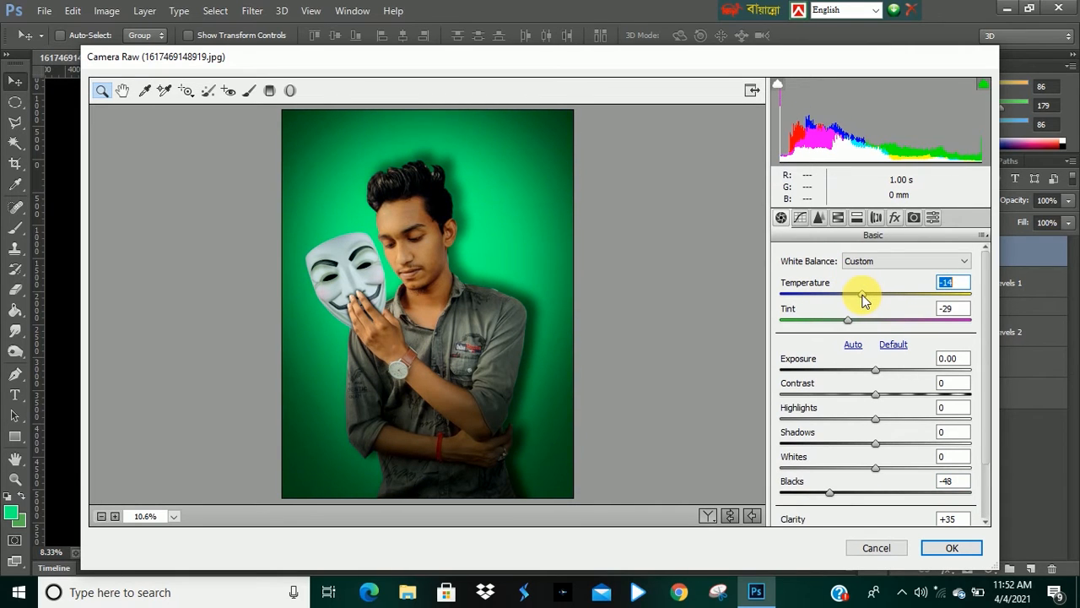
{"action": "left_click_drag", "start_coordinate": [848, 319], "coordinate": [861, 342]}
{"action": "scroll", "coordinate": [861, 342], "scroll_direction": "down", "scroll_amount": 2}
{"action": "left_click_drag", "start_coordinate": [878, 378], "coordinate": [872, 410]}
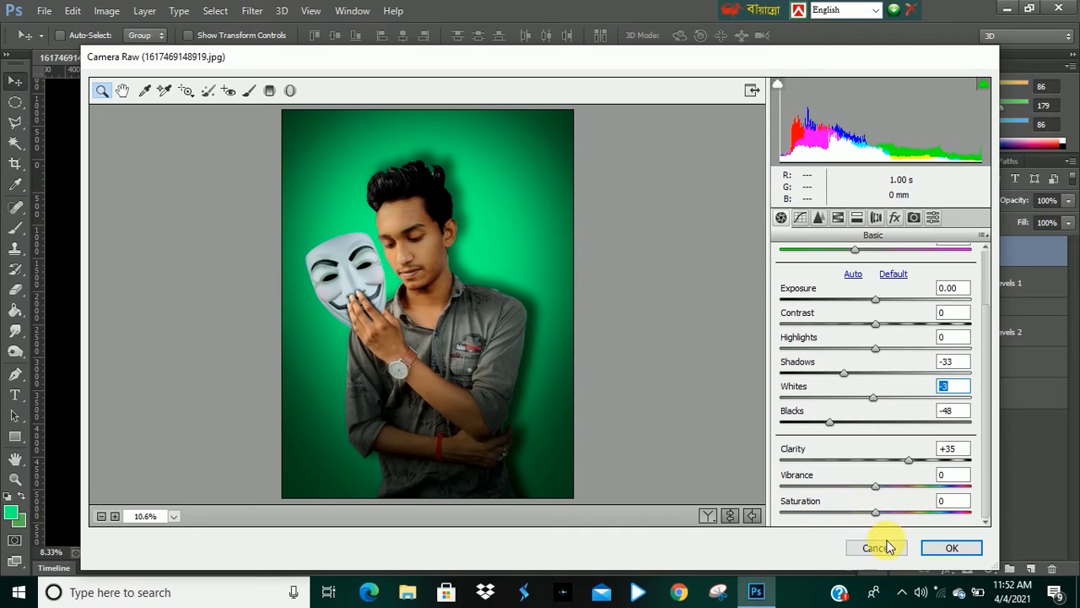
Set Vibrance to +30 and Contrast to +3 in the Camera Raw Basic panel.
{"action": "left_click_drag", "start_coordinate": [878, 487], "coordinate": [891, 487]}
{"action": "scroll", "coordinate": [894, 486], "scroll_direction": "up", "scroll_amount": 2}
{"action": "scroll", "coordinate": [899, 487], "scroll_direction": "down", "scroll_amount": 2}
{"action": "left_click_drag", "start_coordinate": [886, 486], "coordinate": [906, 490]}
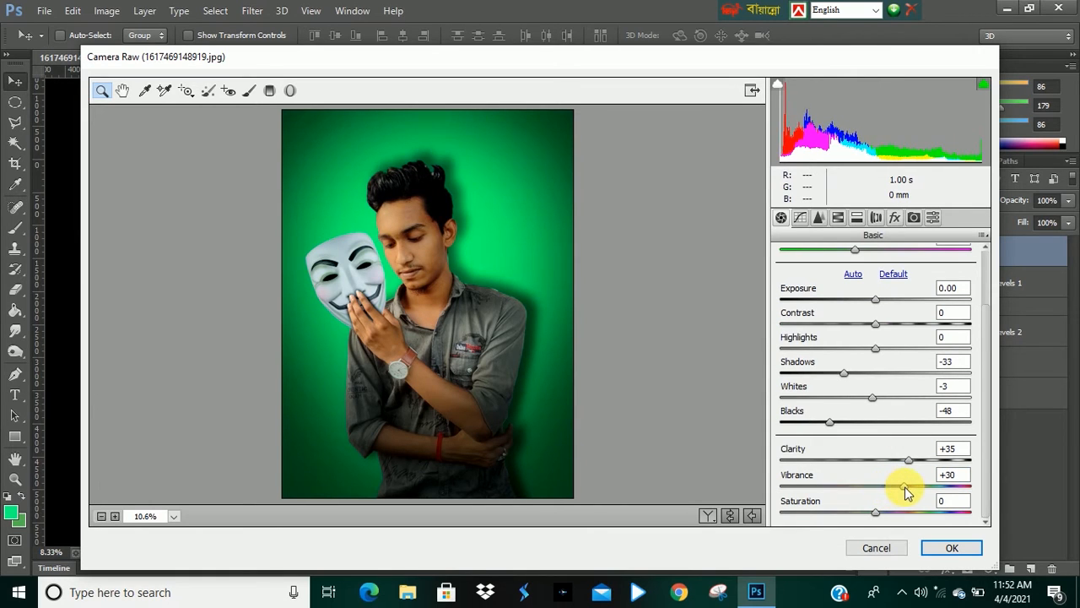
{"action": "scroll", "coordinate": [903, 372], "scroll_direction": "up", "scroll_amount": 2}
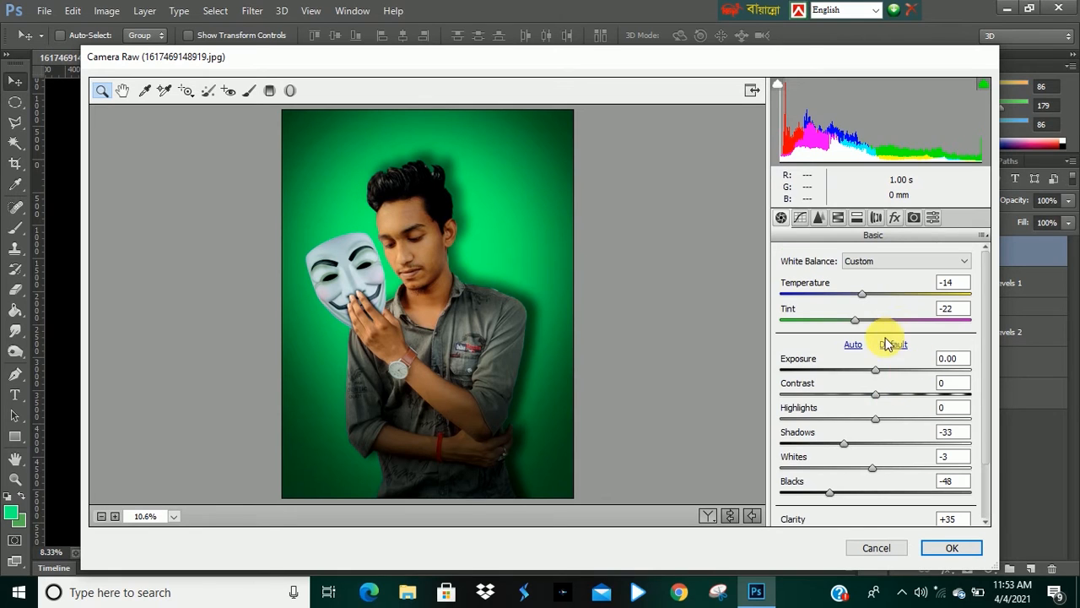
{"action": "left_click_drag", "start_coordinate": [877, 395], "coordinate": [881, 394]}
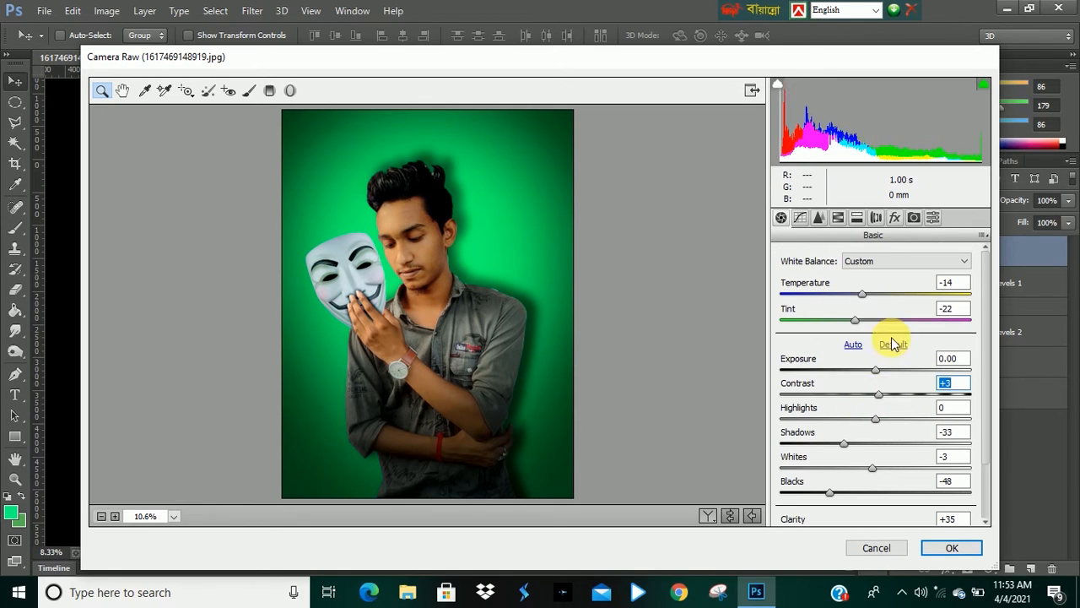
Open the HSL Hue settings and set Greens +78, Aquas +2, Blues +63, Purples -26 and Magentas +32.
{"action": "left_click", "coordinate": [837, 217]}
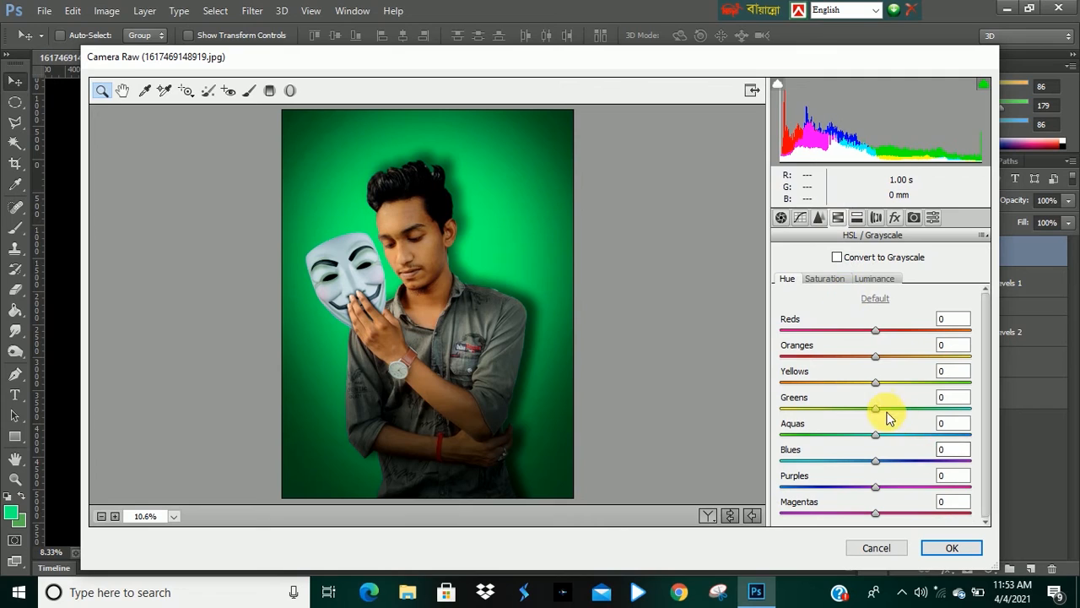
{"action": "left_click_drag", "start_coordinate": [877, 411], "coordinate": [953, 417]}
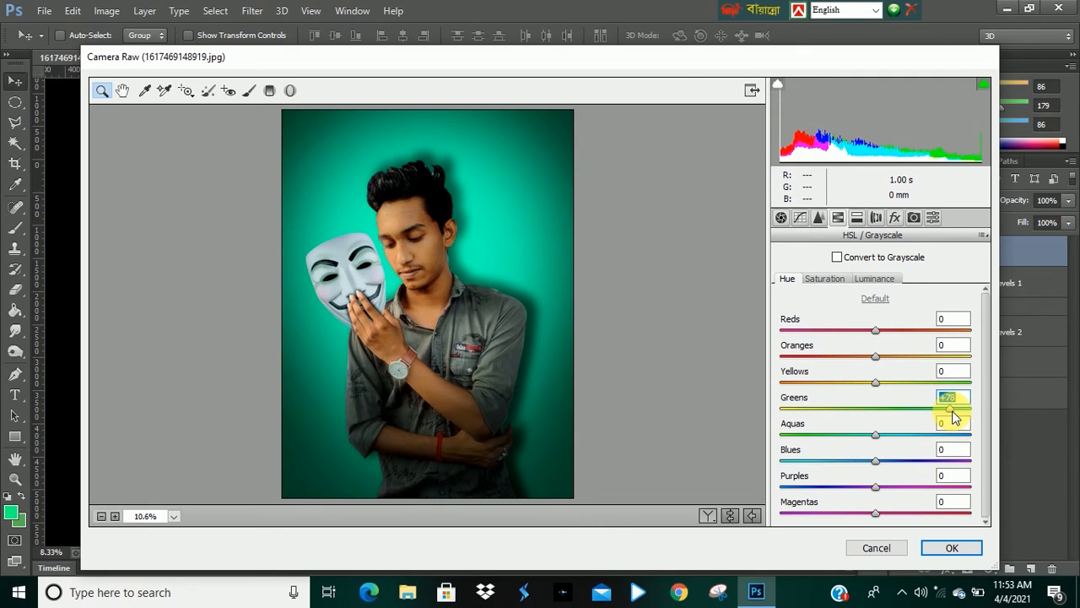
{"action": "left_click_drag", "start_coordinate": [923, 434], "coordinate": [934, 461]}
{"action": "left_click_drag", "start_coordinate": [874, 486], "coordinate": [832, 488]}
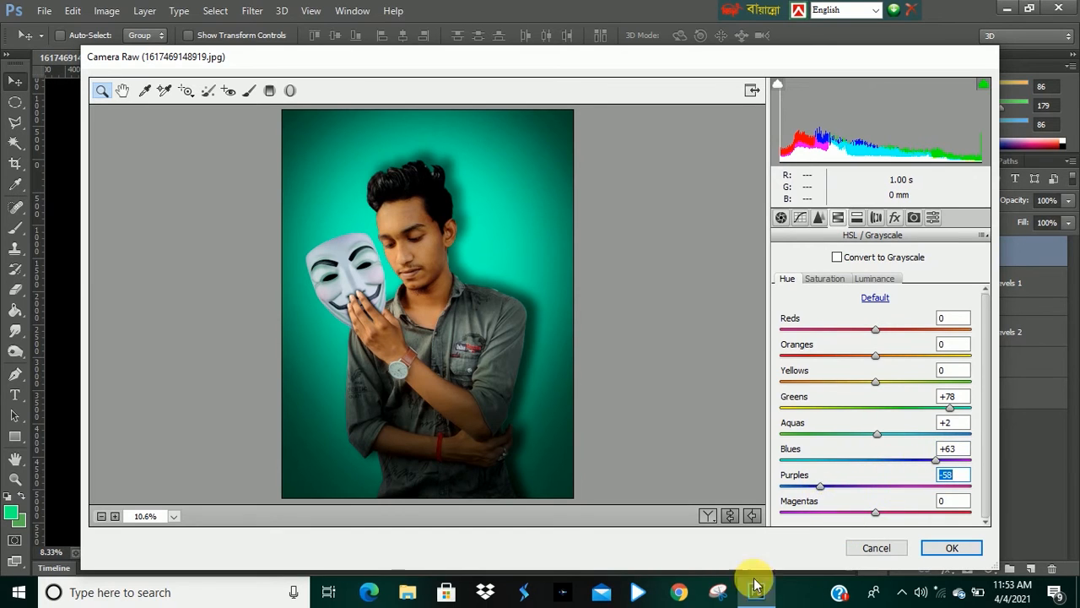
{"action": "left_click_drag", "start_coordinate": [822, 492], "coordinate": [905, 514]}
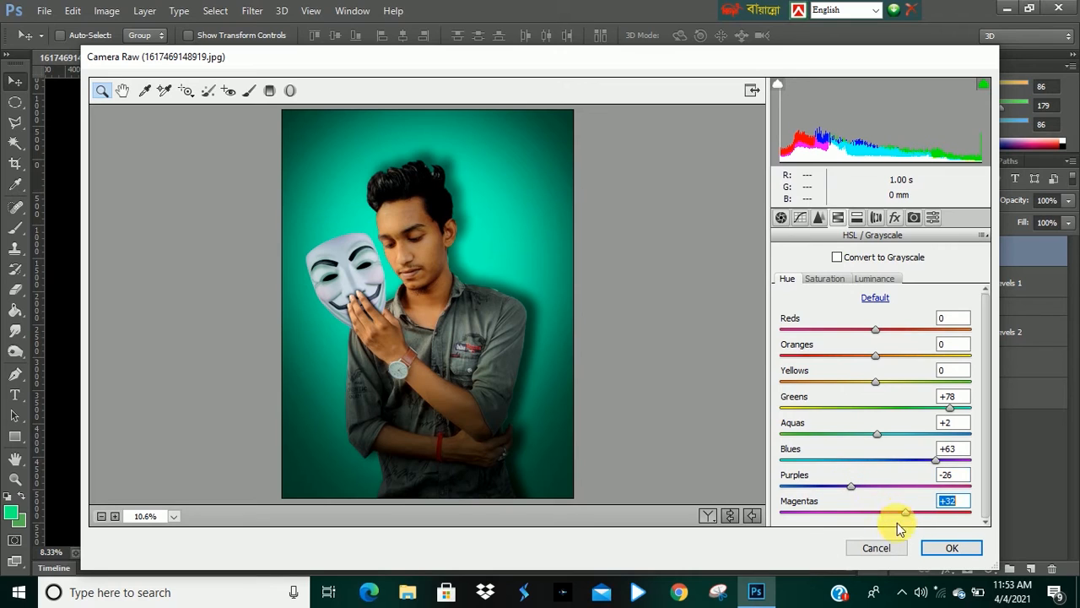
Set the Reds and Yellows hues to +83 and Oranges to +1.
{"action": "left_click_drag", "start_coordinate": [882, 334], "coordinate": [957, 340]}
{"action": "left_click_drag", "start_coordinate": [875, 381], "coordinate": [954, 379]}
{"action": "mouse_move", "coordinate": [875, 355]}
{"action": "left_mouse_down"}
{"action": "mouse_move", "coordinate": [804, 361]}
{"action": "mouse_move", "coordinate": [923, 357]}
{"action": "mouse_move", "coordinate": [877, 361]}
{"action": "left_mouse_up"}
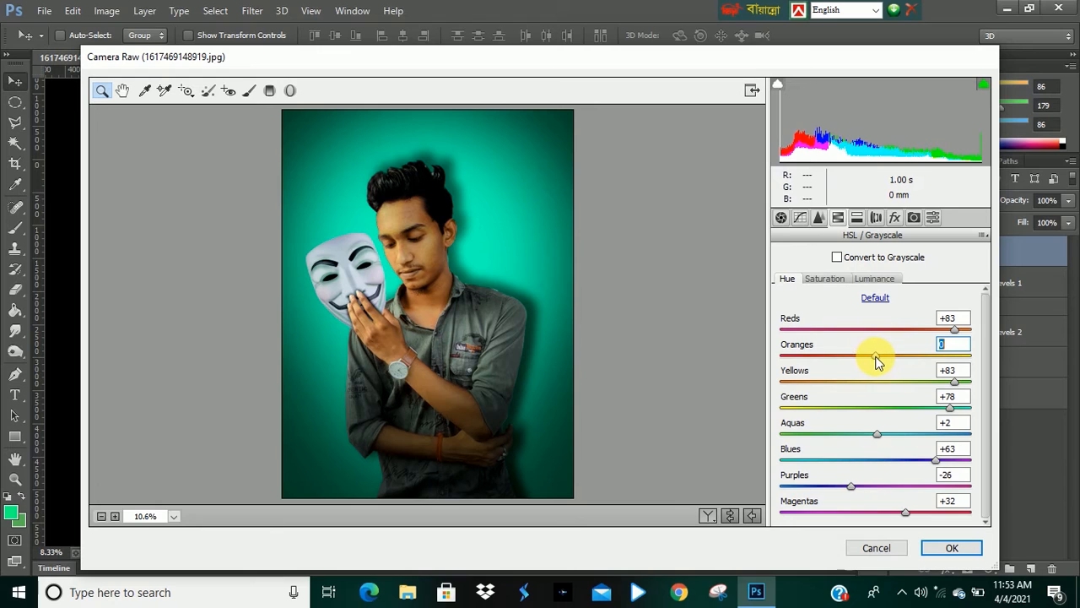
Set the Greens hue to +88, Aquas to -37, Blues to +87 and Purples to -70.
{"action": "mouse_move", "coordinate": [950, 407]}
{"action": "left_mouse_down"}
{"action": "mouse_move", "coordinate": [969, 411]}
{"action": "mouse_move", "coordinate": [803, 414]}
{"action": "mouse_move", "coordinate": [953, 412]}
{"action": "left_mouse_up"}
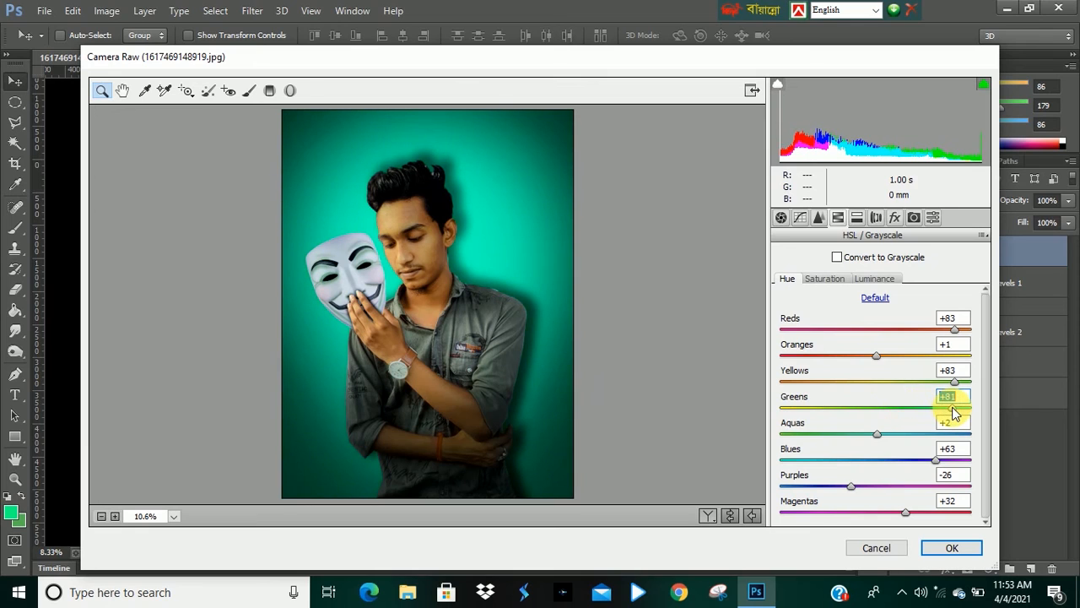
{"action": "left_click_drag", "start_coordinate": [958, 412], "coordinate": [960, 410]}
{"action": "left_click_drag", "start_coordinate": [877, 434], "coordinate": [842, 438]}
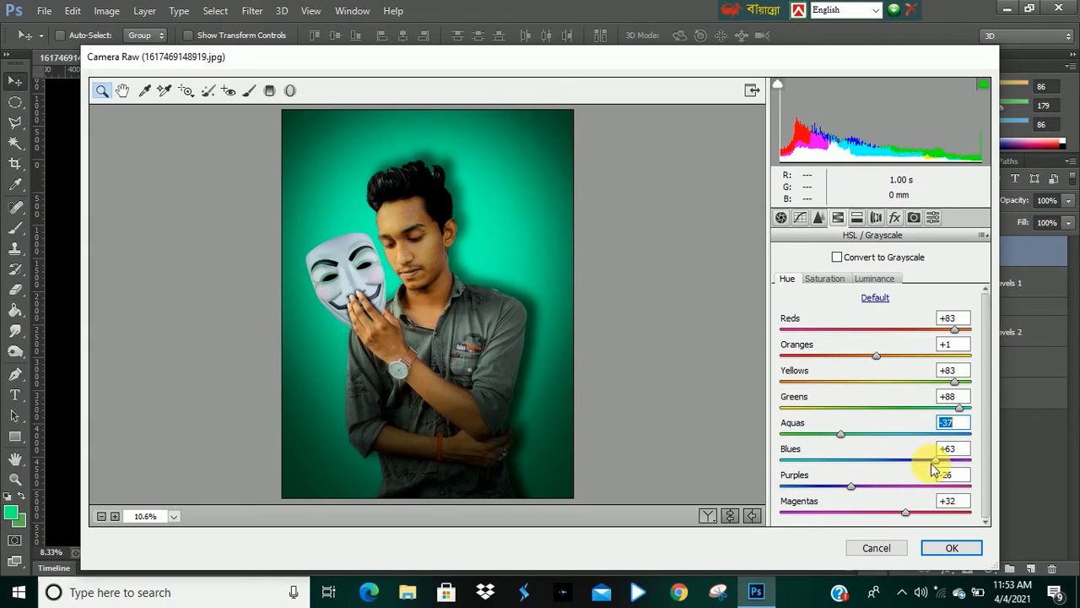
{"action": "left_click_drag", "start_coordinate": [936, 463], "coordinate": [954, 469]}
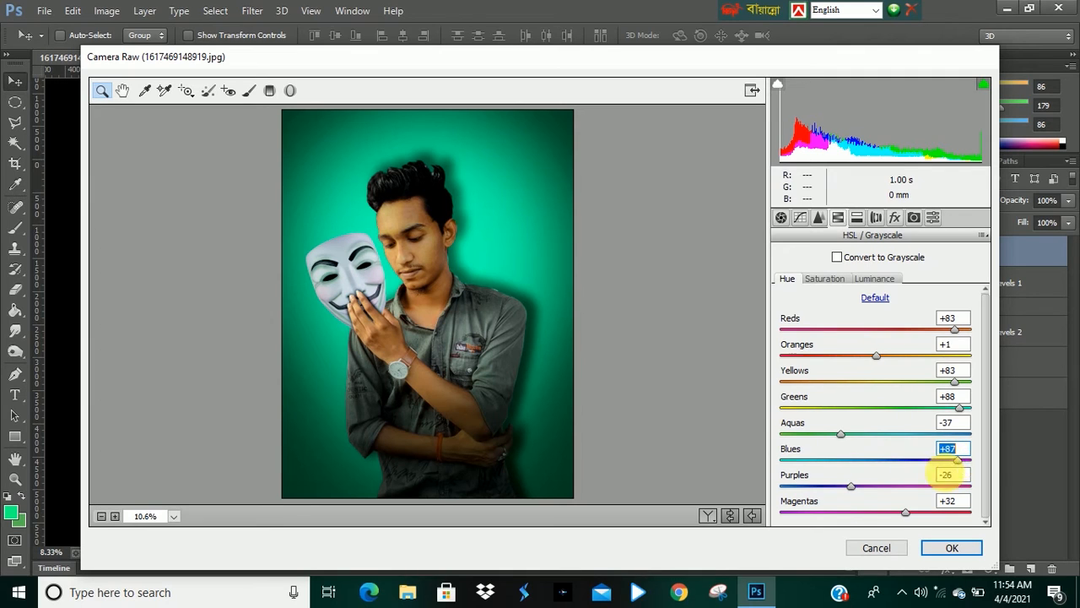
{"action": "left_click_drag", "start_coordinate": [849, 493], "coordinate": [826, 494]}
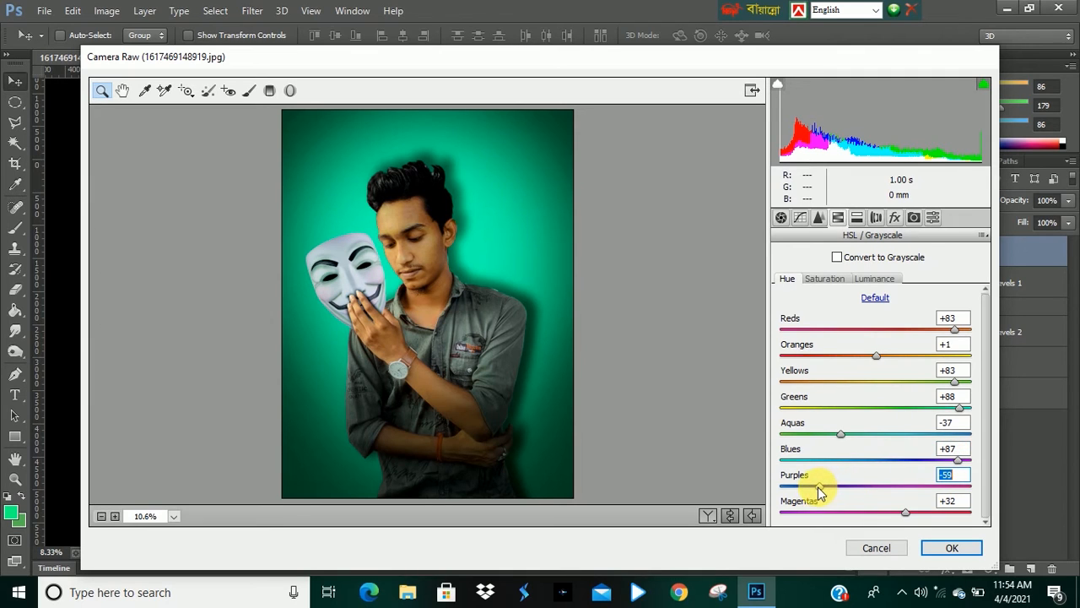
Return to the Basic panel and set Temperature to -20 and Tint to -13.
{"action": "left_click", "coordinate": [781, 218]}
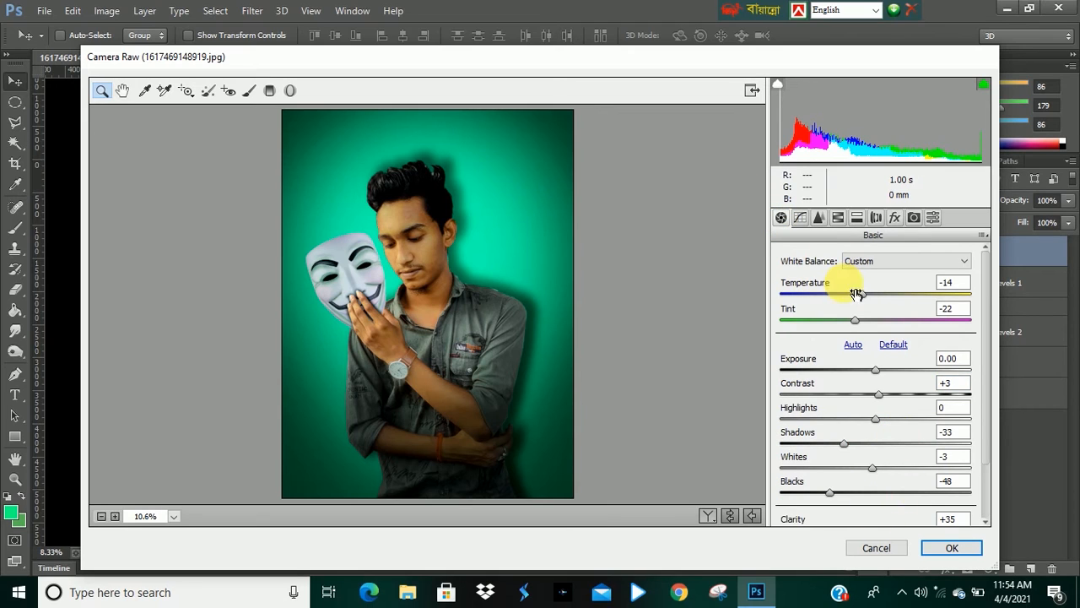
{"action": "left_click_drag", "start_coordinate": [862, 299], "coordinate": [865, 328]}
{"action": "left_click", "coordinate": [857, 323]}
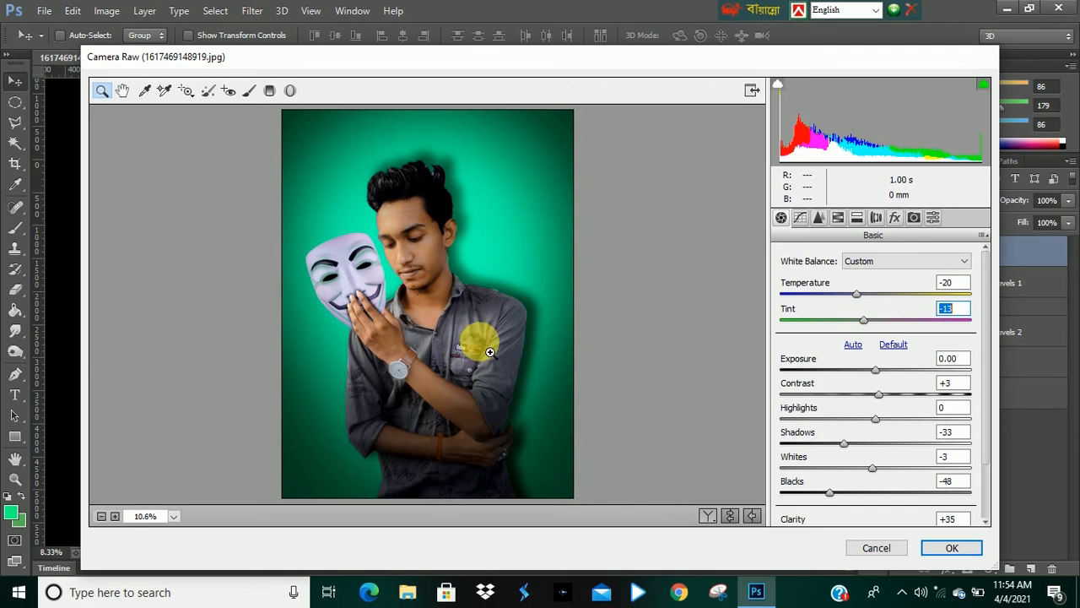
Set Blacks to -58, Whites to +13 and Shadows to -59.
{"action": "scroll", "coordinate": [861, 412], "scroll_direction": "down", "scroll_amount": 2}
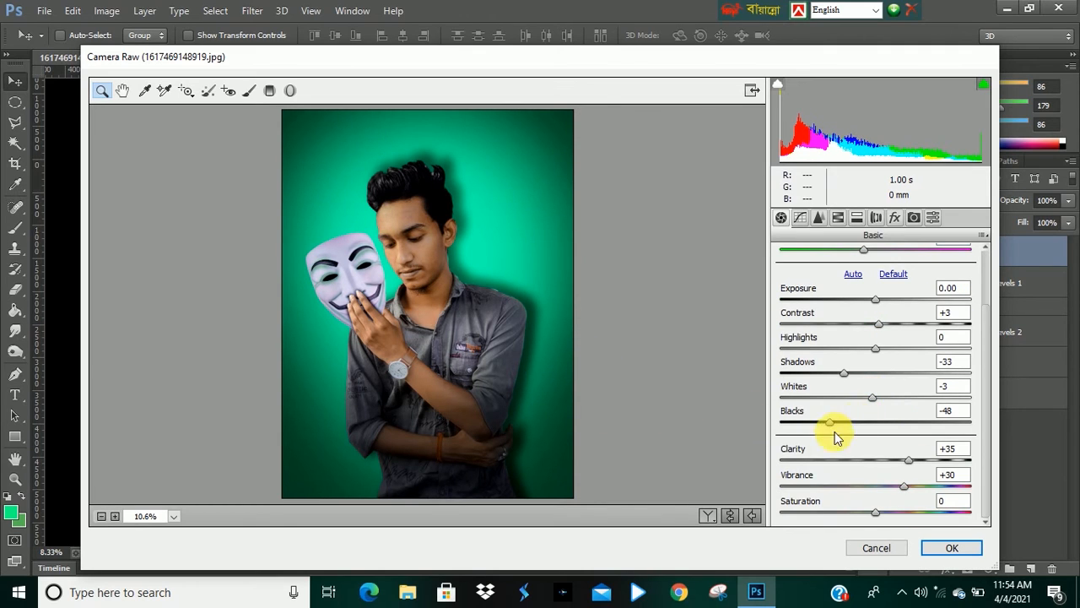
{"action": "mouse_move", "coordinate": [830, 421]}
{"action": "left_mouse_down"}
{"action": "mouse_move", "coordinate": [844, 424]}
{"action": "mouse_move", "coordinate": [823, 430]}
{"action": "left_mouse_up"}
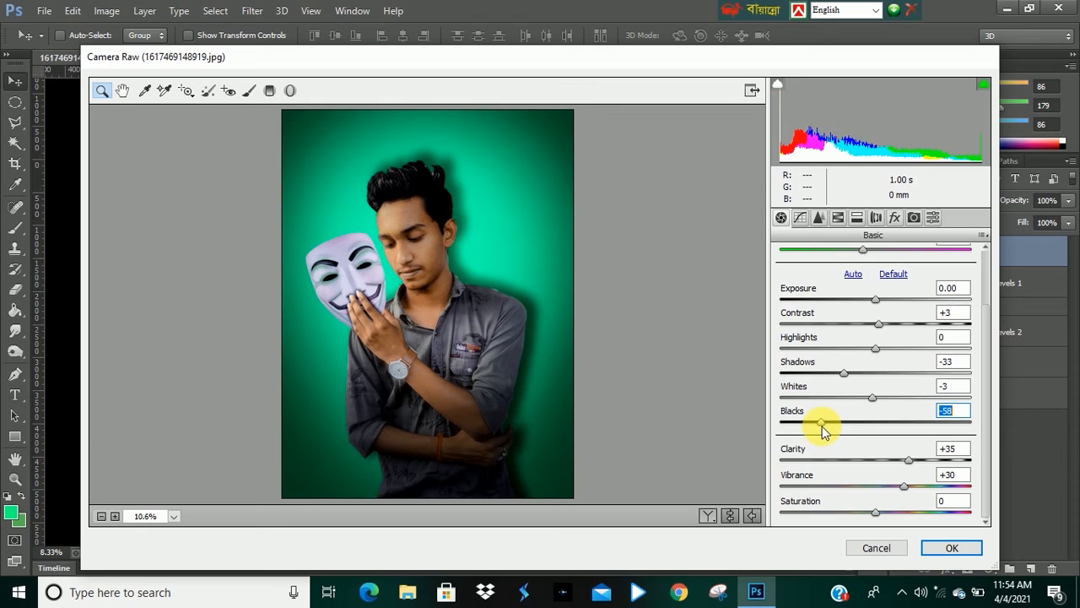
{"action": "left_click_drag", "start_coordinate": [872, 396], "coordinate": [887, 393]}
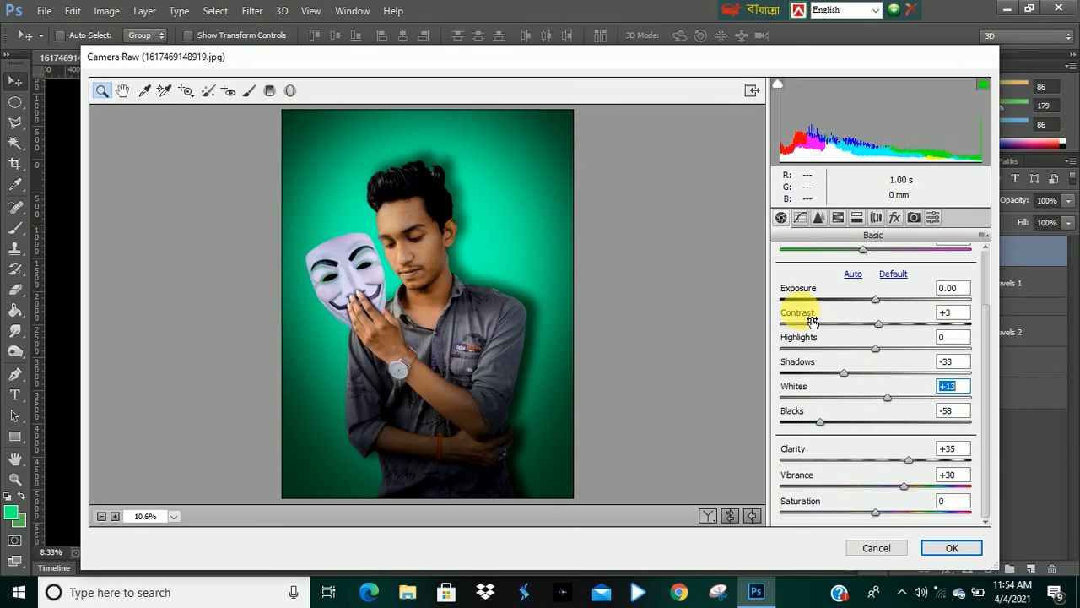
{"action": "left_click_drag", "start_coordinate": [846, 374], "coordinate": [820, 373]}
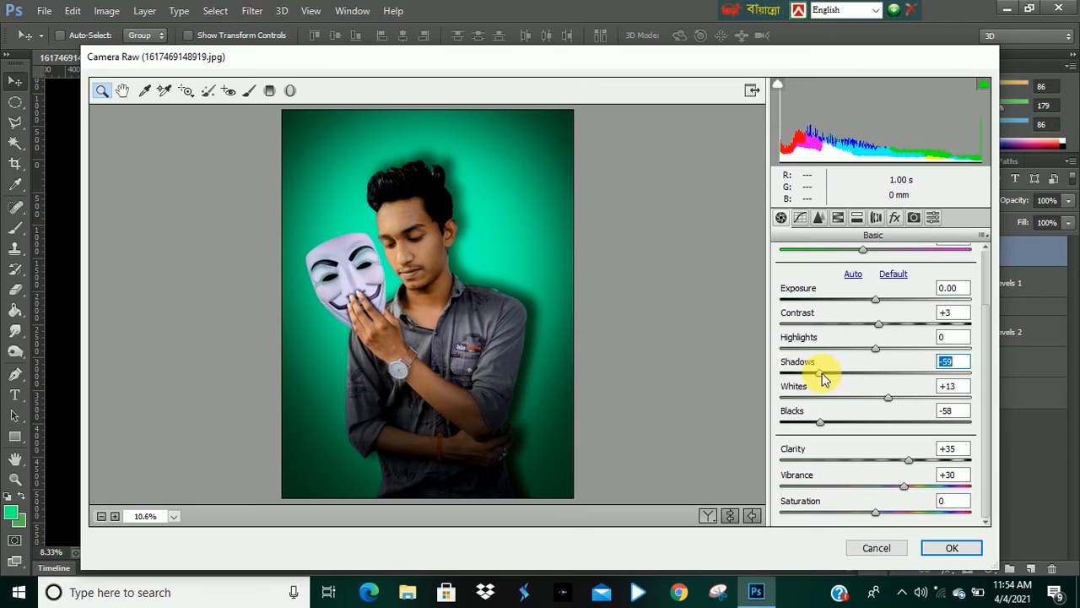
Set Contrast to +22 and Highlights to +19, then apply the Camera Raw Filter.
{"action": "left_click_drag", "start_coordinate": [875, 354], "coordinate": [875, 309]}
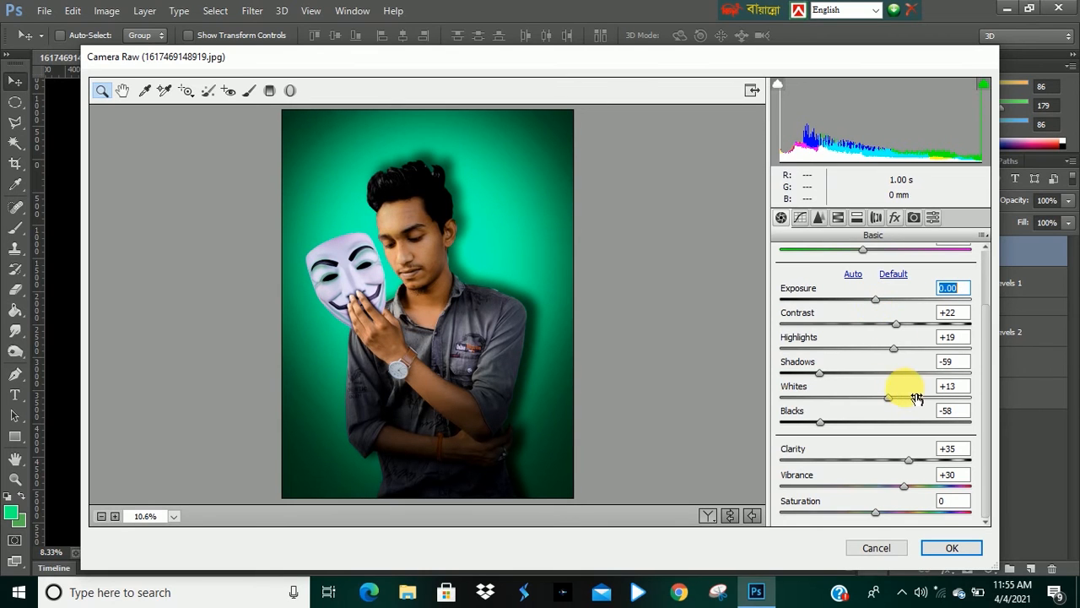
{"action": "left_click", "coordinate": [952, 548]}
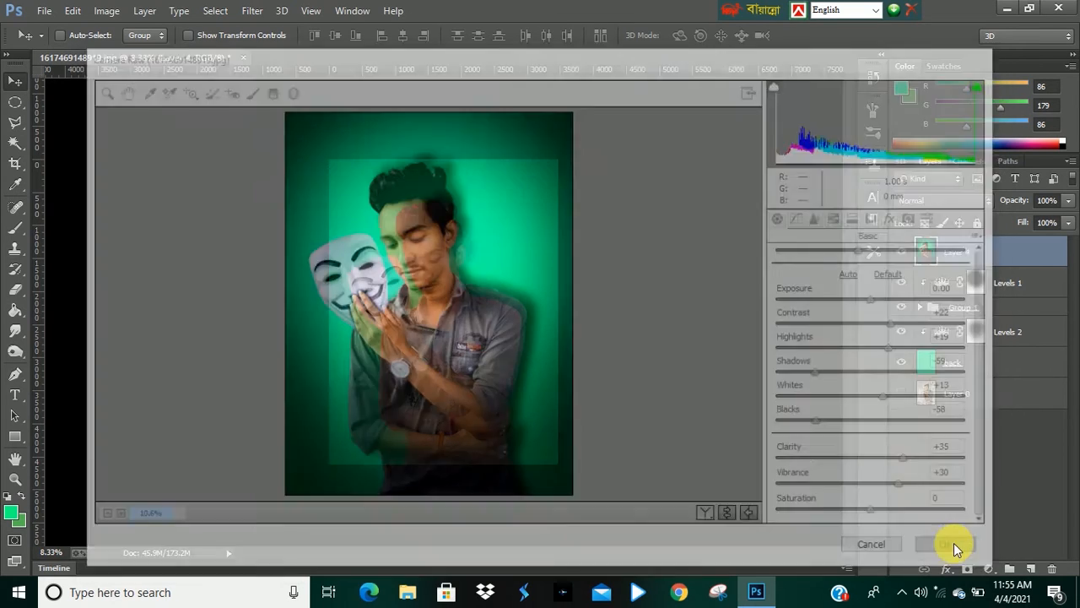
Zoom in and out on the image to inspect the colour-graded result.
{"action": "left_click", "coordinate": [431, 269], "text": "ctrl"}
{"action": "left_click", "coordinate": [430, 267], "text": "ctrl"}
{"action": "left_click", "coordinate": [428, 214], "text": "ctrl"}
{"action": "left_click", "coordinate": [433, 212], "text": "ctrl"}
{"action": "left_click", "coordinate": [473, 248], "text": "alt"}
{"action": "left_click", "coordinate": [471, 243], "text": "alt"}
{"action": "left_click", "coordinate": [461, 236], "text": "alt"}
{"action": "left_click", "coordinate": [458, 233], "text": "alt"}
{"action": "left_click", "coordinate": [447, 253], "text": "ctrl"}
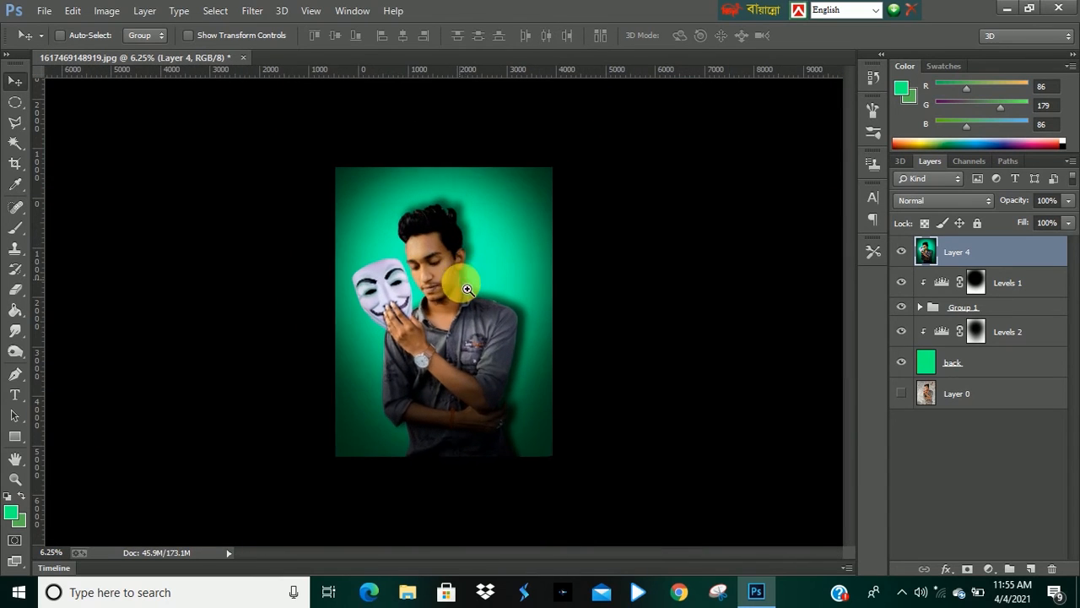
{"action": "left_click", "coordinate": [445, 223], "text": "ctrl"}
{"action": "left_click", "coordinate": [476, 255], "text": "alt"}
{"action": "left_click", "coordinate": [476, 266], "text": "ctrl"}
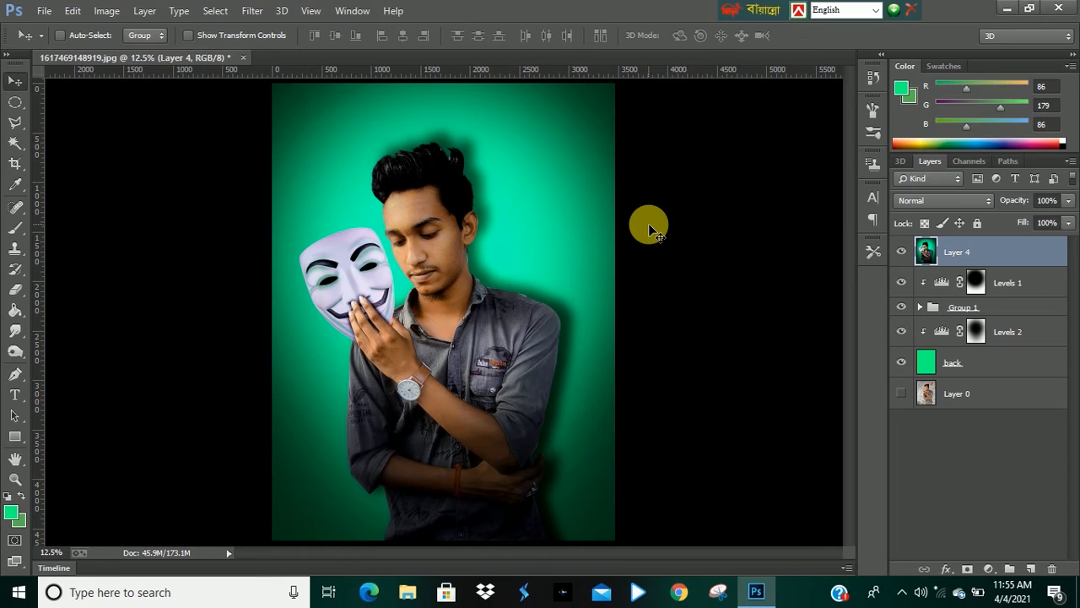
Reopen the Camera Raw Filter on the stamped layer and set Clarity to +17.
{"action": "key", "text": "ctrl+shift+a"}
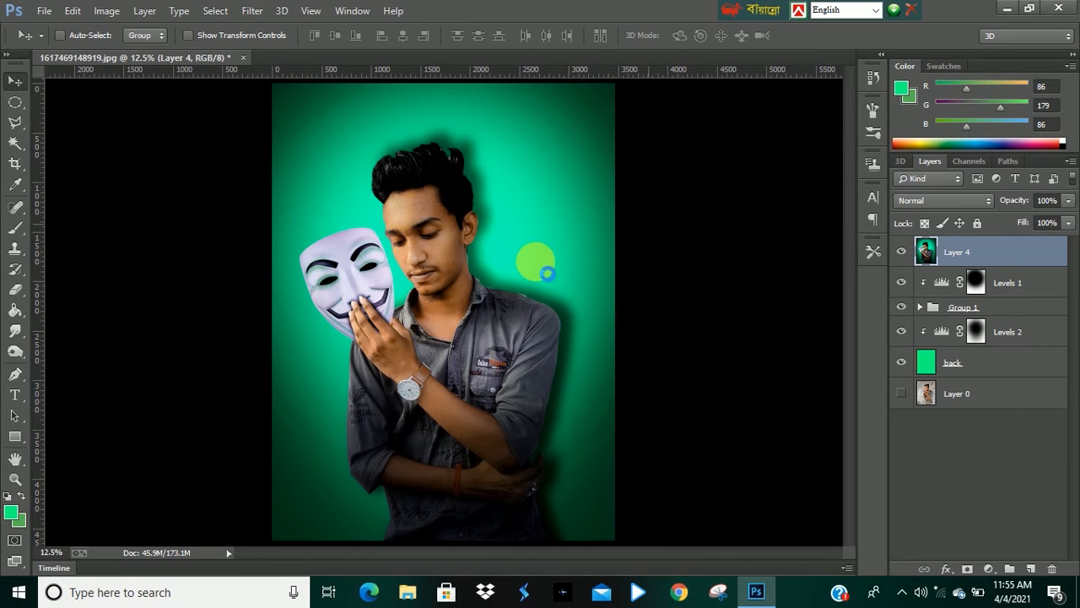
{"action": "scroll", "coordinate": [877, 469], "scroll_direction": "down", "scroll_amount": 2}
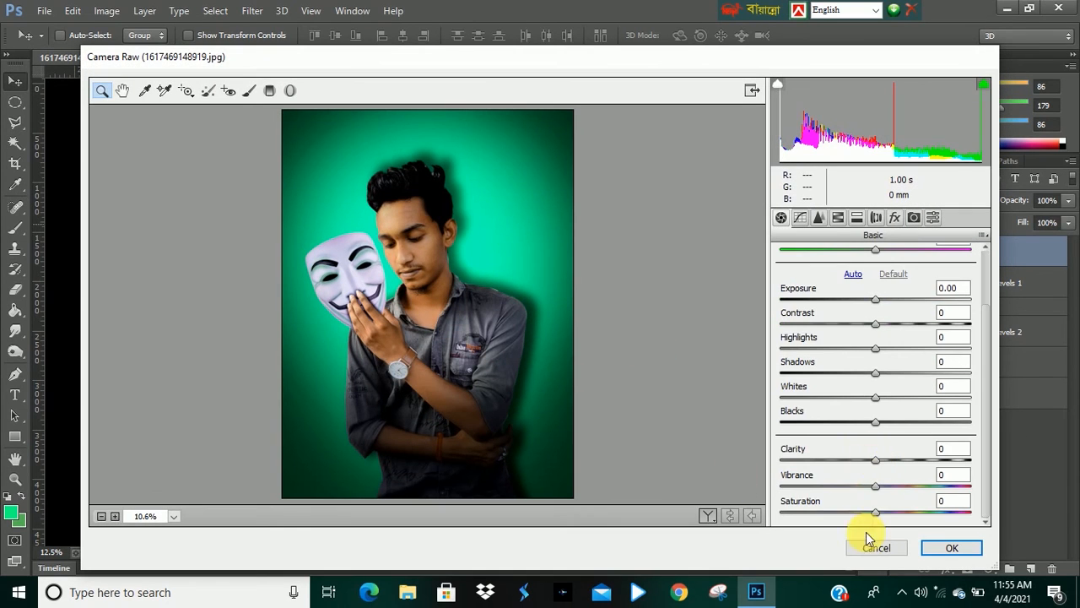
{"action": "left_click_drag", "start_coordinate": [875, 462], "coordinate": [890, 467]}
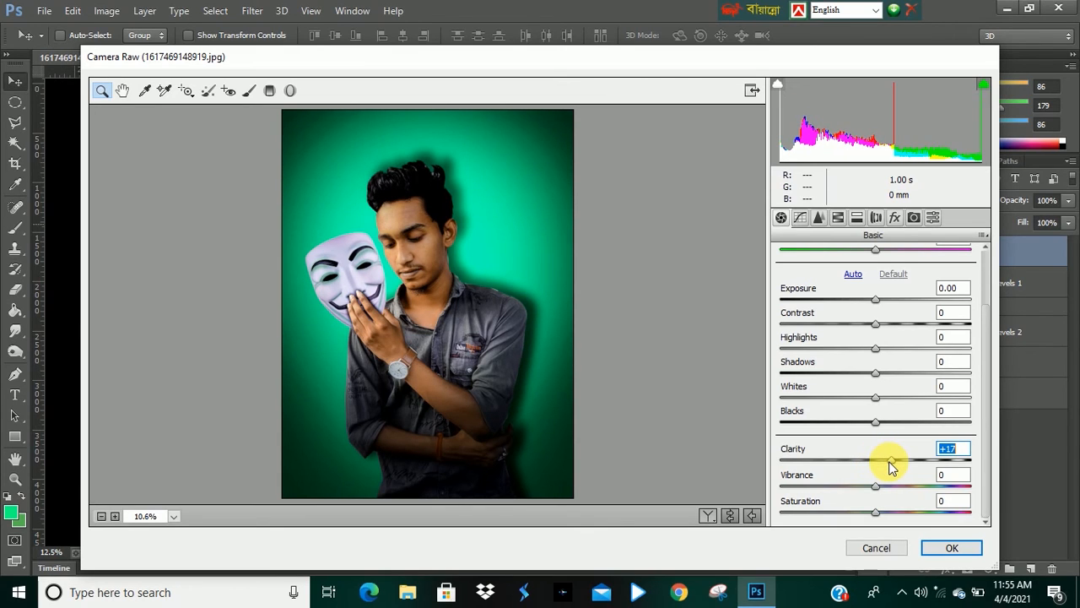
Set Tint to -14 and Contrast to +11.
{"action": "scroll", "coordinate": [892, 355], "scroll_direction": "up", "scroll_amount": 2}
{"action": "mouse_move", "coordinate": [874, 324]}
{"action": "left_mouse_down"}
{"action": "mouse_move", "coordinate": [839, 321]}
{"action": "mouse_move", "coordinate": [875, 296]}
{"action": "mouse_move", "coordinate": [848, 321]}
{"action": "mouse_move", "coordinate": [864, 321]}
{"action": "left_mouse_up"}
{"action": "scroll", "coordinate": [886, 397], "scroll_direction": "down", "scroll_amount": 2}
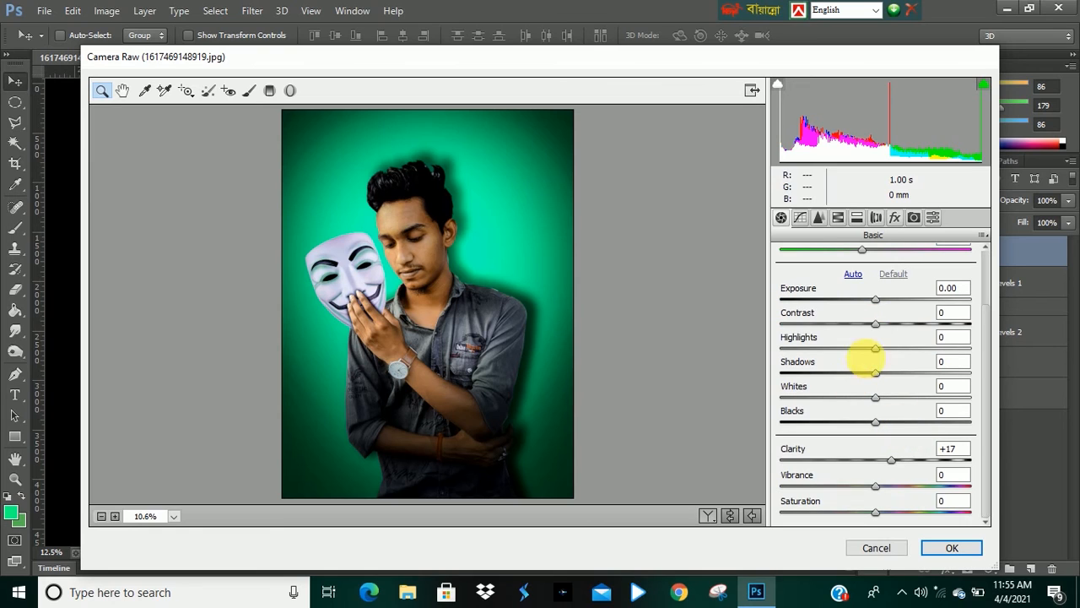
{"action": "left_click_drag", "start_coordinate": [874, 326], "coordinate": [887, 330]}
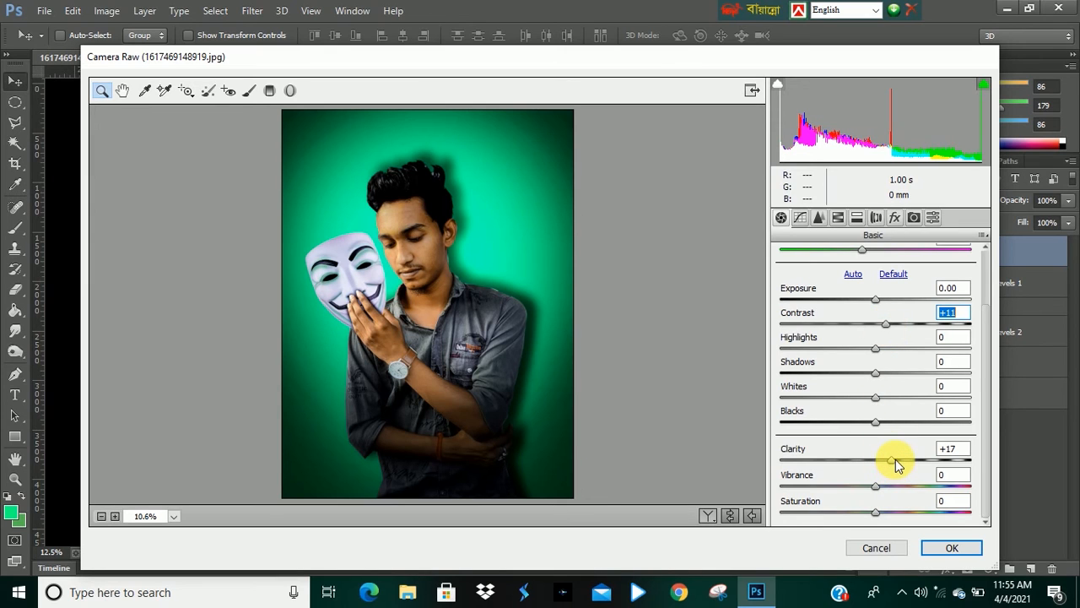
Set Clarity to +11, Shadows to -30, Whites to +13 and Blacks to -1.
{"action": "mouse_move", "coordinate": [894, 467]}
{"action": "left_mouse_down"}
{"action": "mouse_move", "coordinate": [873, 465]}
{"action": "mouse_move", "coordinate": [880, 470]}
{"action": "left_mouse_up"}
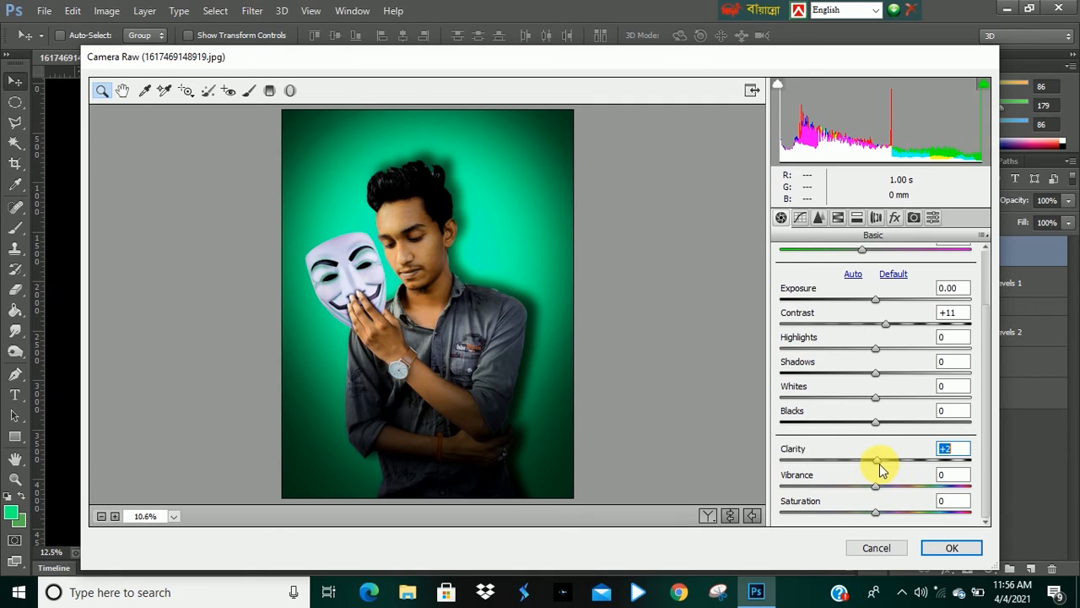
{"action": "left_click_drag", "start_coordinate": [881, 470], "coordinate": [870, 469]}
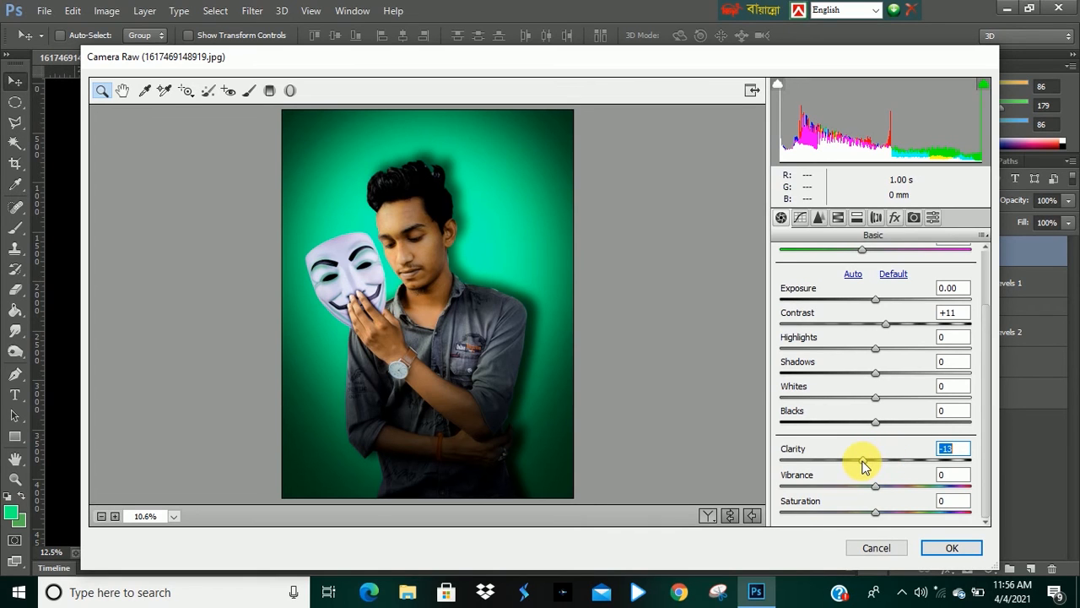
{"action": "left_click", "coordinate": [877, 423]}
{"action": "left_click_drag", "start_coordinate": [877, 423], "coordinate": [889, 460]}
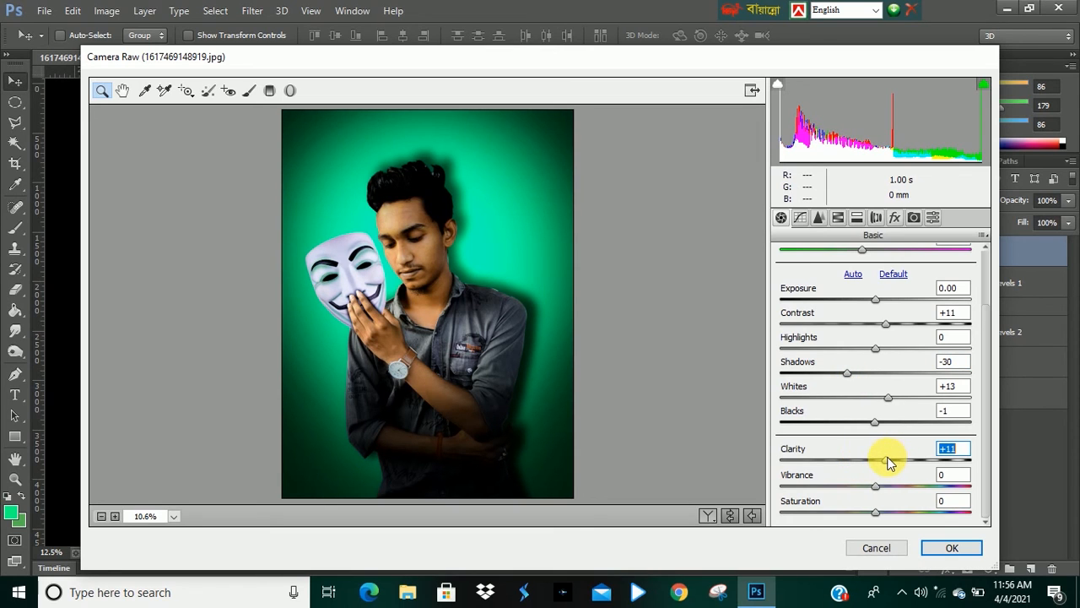
Raise Shadows to +1 and Clarity to +14.
{"action": "left_click_drag", "start_coordinate": [842, 378], "coordinate": [840, 380]}
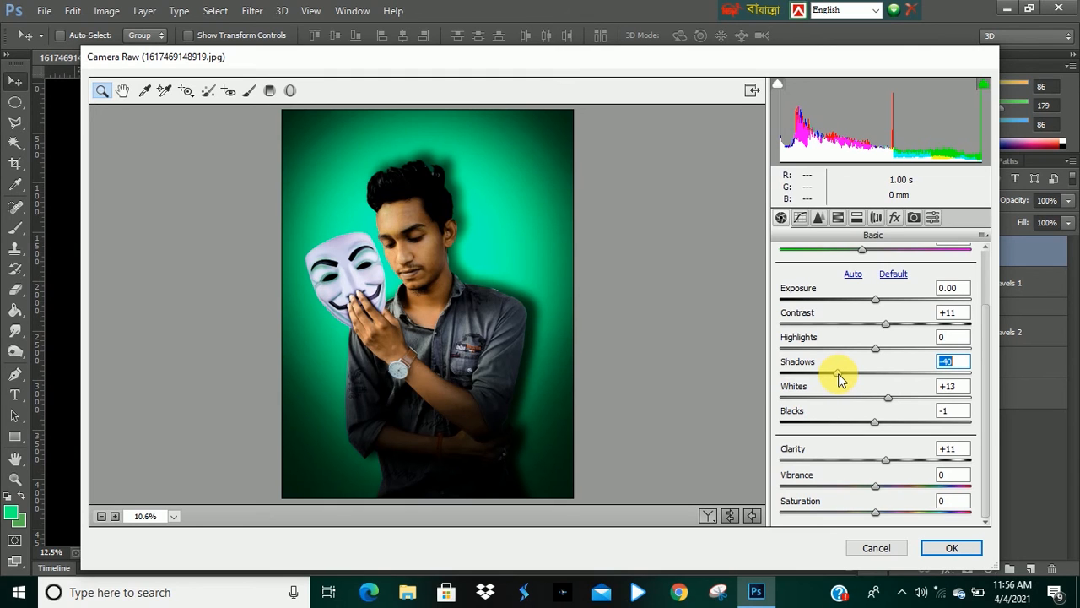
{"action": "left_click_drag", "start_coordinate": [839, 380], "coordinate": [879, 387]}
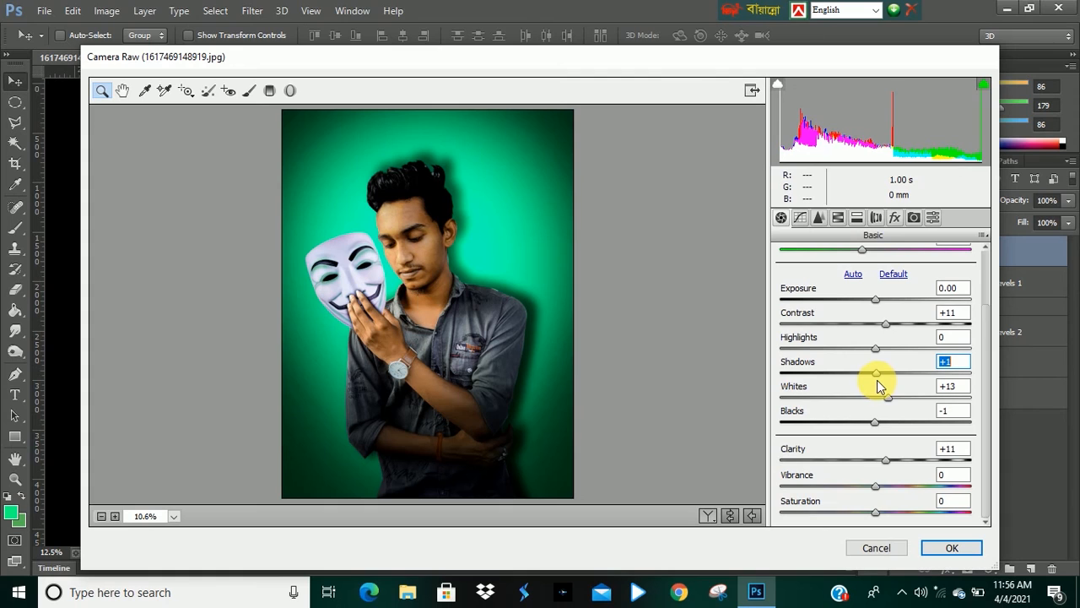
{"action": "left_click_drag", "start_coordinate": [885, 460], "coordinate": [888, 460]}
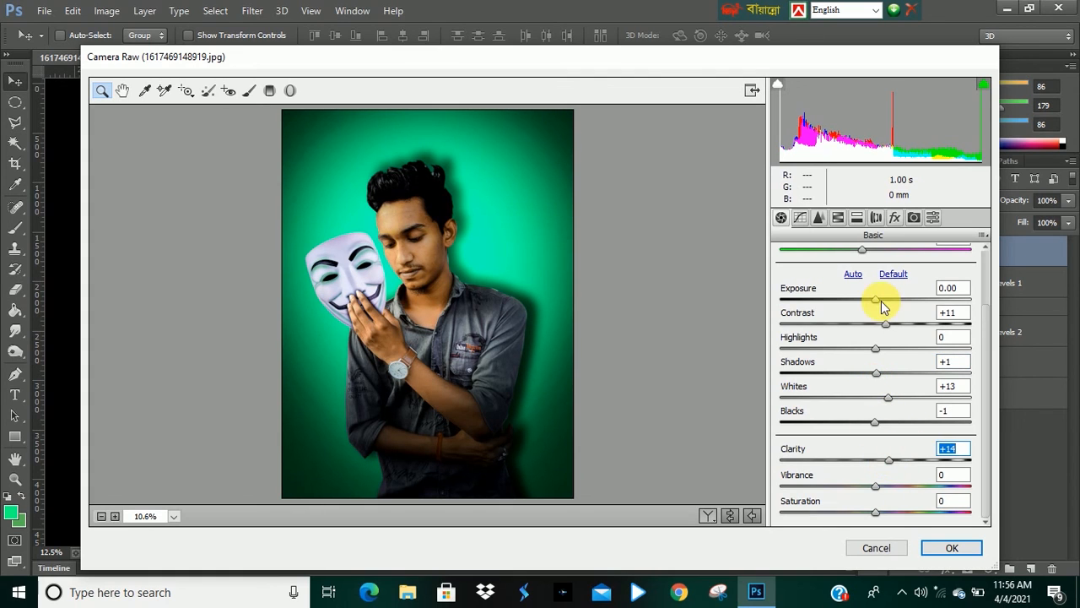
Fine-tune the Temperature and Tint sliders slightly cooler in the Basic panel.
{"action": "scroll", "coordinate": [882, 308], "scroll_direction": "up", "scroll_amount": 3}
{"action": "left_click_drag", "start_coordinate": [873, 294], "coordinate": [877, 300]}
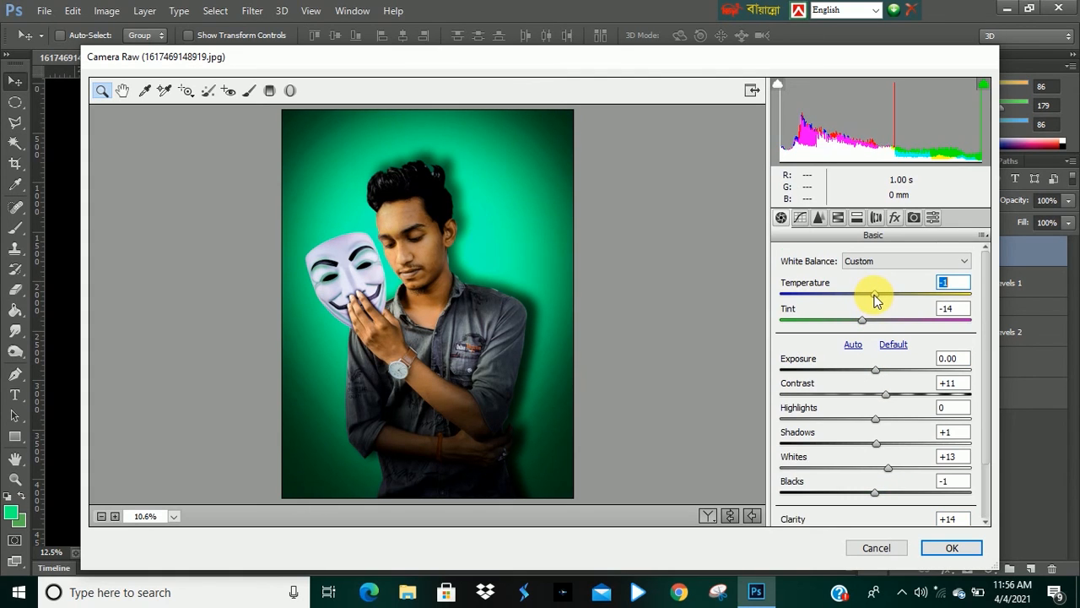
{"action": "left_click_drag", "start_coordinate": [862, 321], "coordinate": [853, 321]}
{"action": "scroll", "coordinate": [899, 423], "scroll_direction": "down", "scroll_amount": 2}
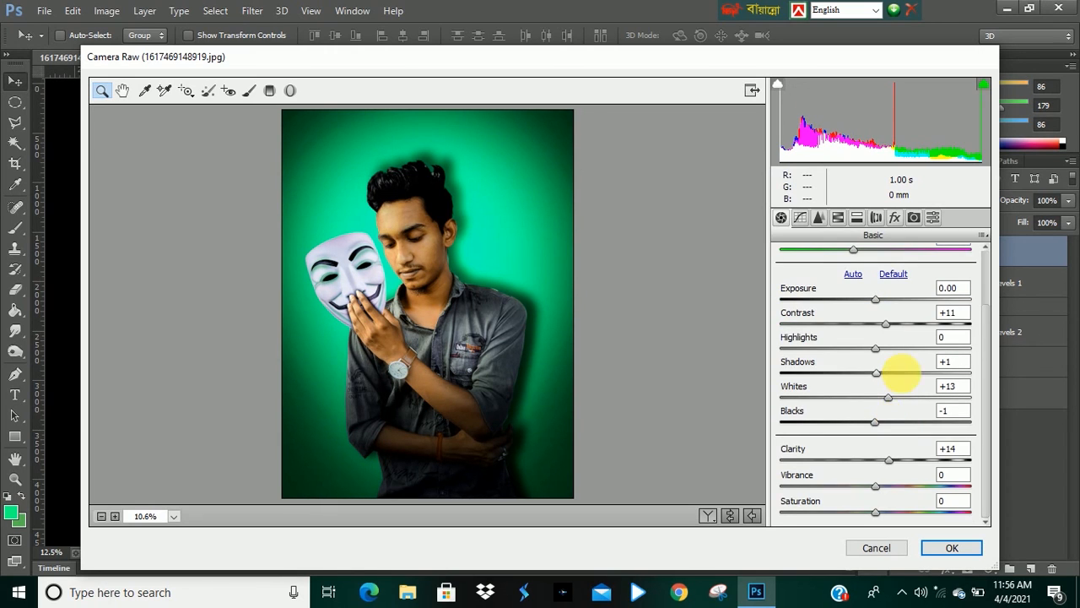
Lower the Temperature to -5 in the Basic panel.
{"action": "left_click_drag", "start_coordinate": [874, 489], "coordinate": [875, 522]}
{"action": "scroll", "coordinate": [878, 506], "scroll_direction": "up", "scroll_amount": 2}
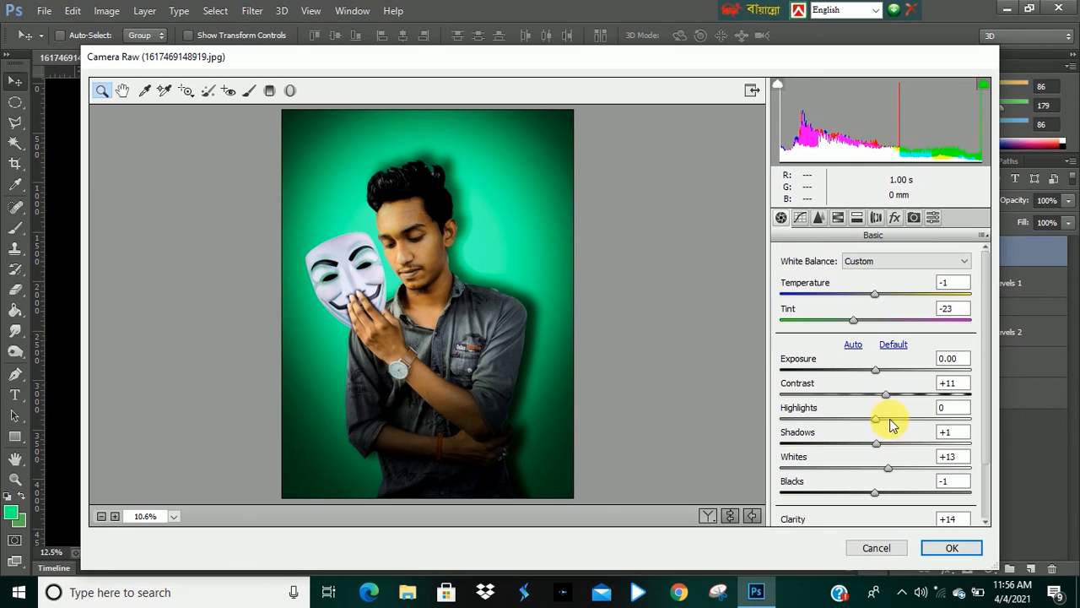
{"action": "left_click_drag", "start_coordinate": [878, 298], "coordinate": [873, 301]}
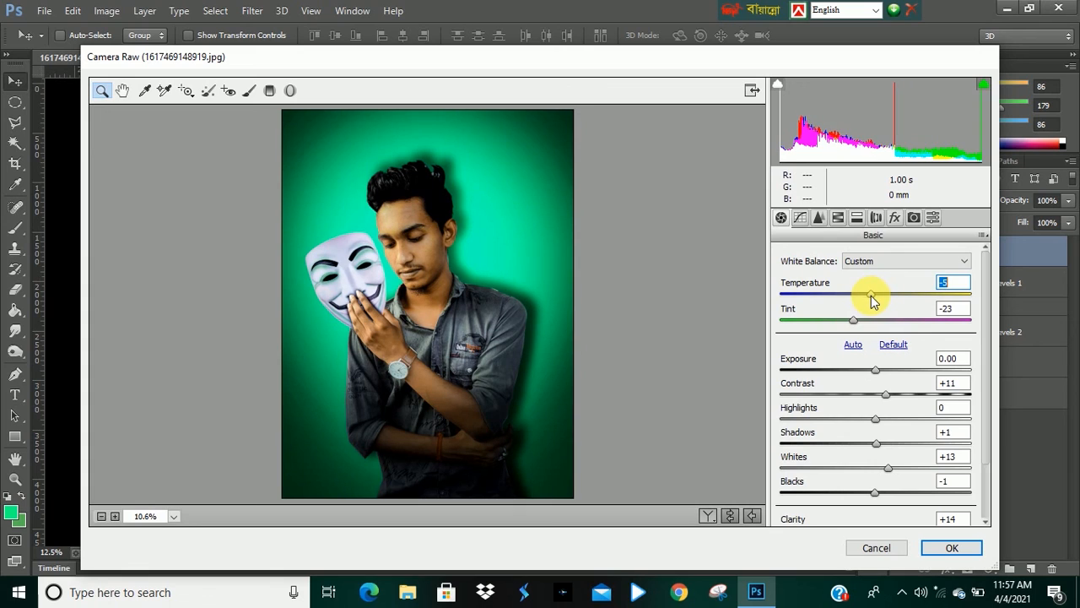
In HSL Hue, set Oranges -11, Yellows +28, Greens +48, Aquas +32, Blues +37, then apply the Camera Raw adjustments.
{"action": "left_click", "coordinate": [838, 217]}
{"action": "left_click_drag", "start_coordinate": [875, 410], "coordinate": [893, 437]}
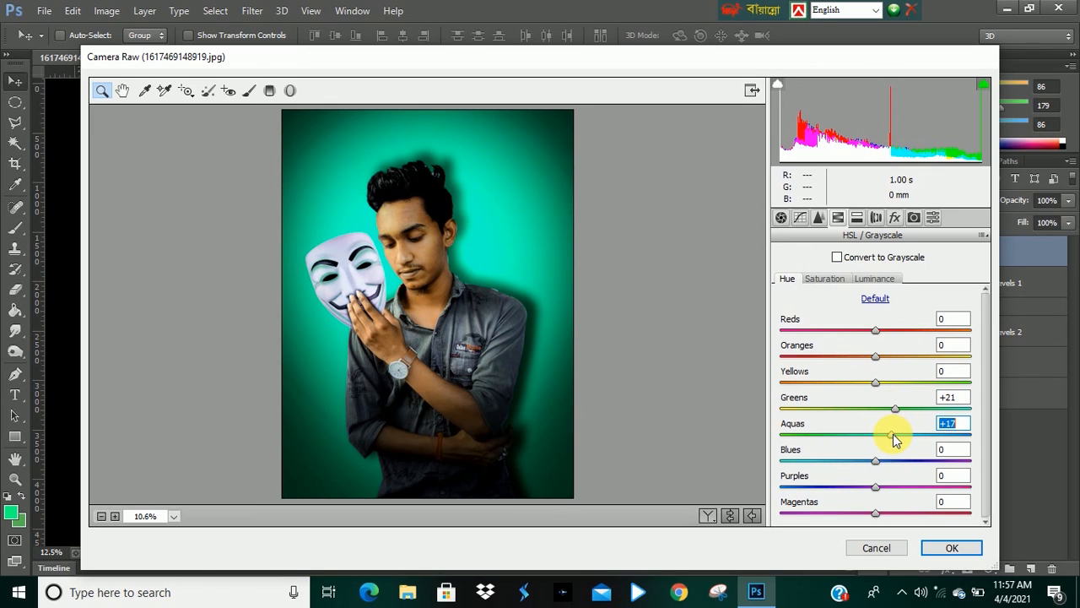
{"action": "left_click_drag", "start_coordinate": [893, 434], "coordinate": [873, 331]}
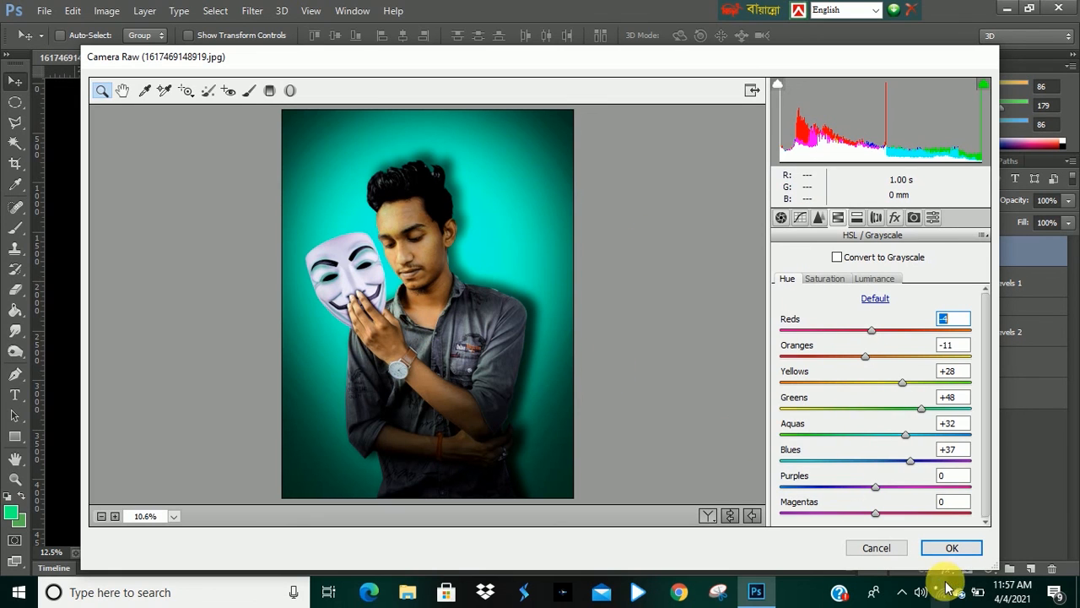
{"action": "left_click", "coordinate": [951, 549]}
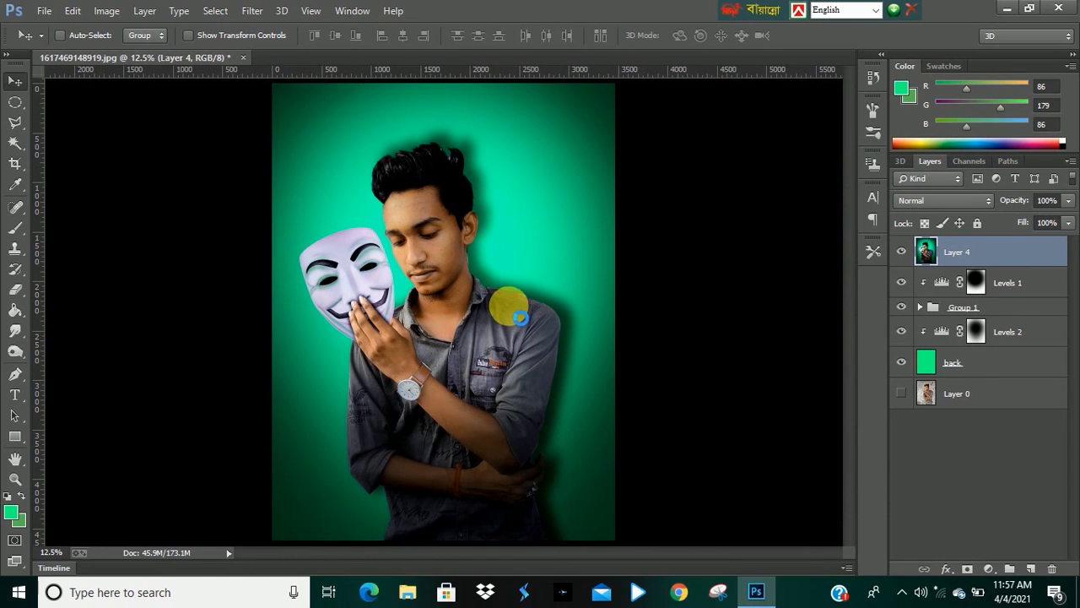
{"action": "key", "text": "ctrl+minus"}
{"action": "key", "text": "ctrl+plus"}
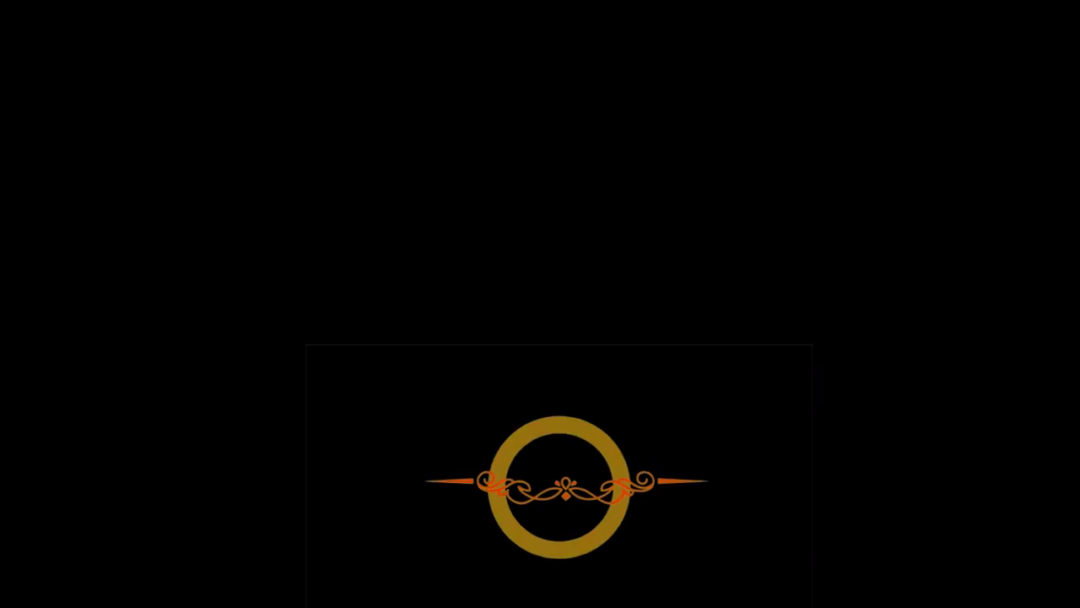